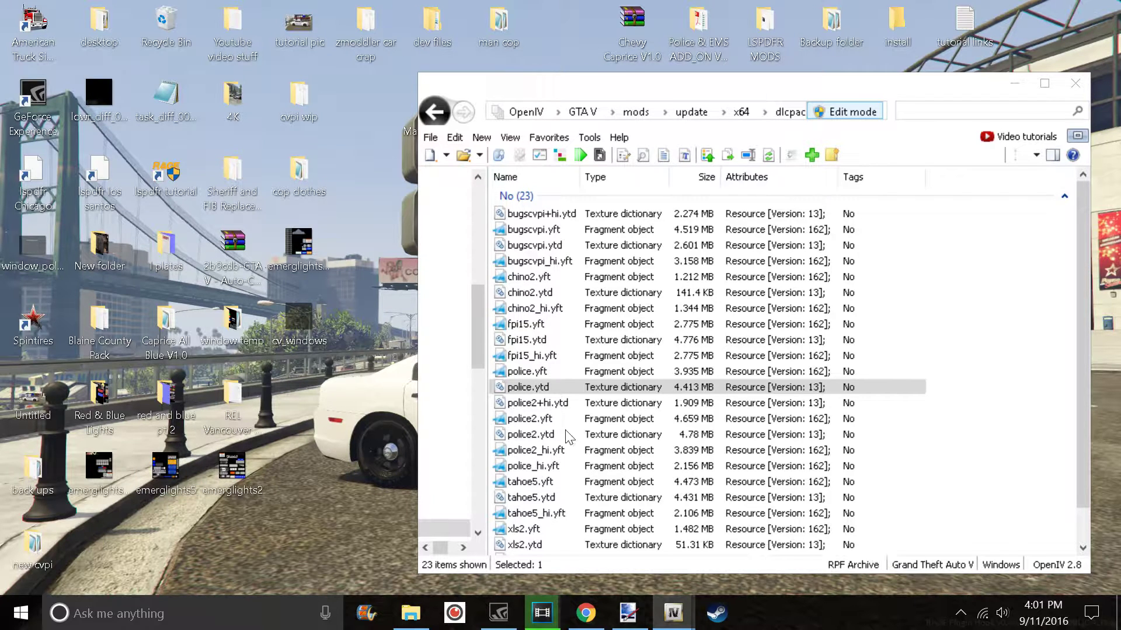
Scroll through the police.ytd texture grid to reach the emerglights light textures
{"action": "mouse_move", "coordinate": [672, 619]}
{"action": "left_click", "coordinate": [713, 535]}
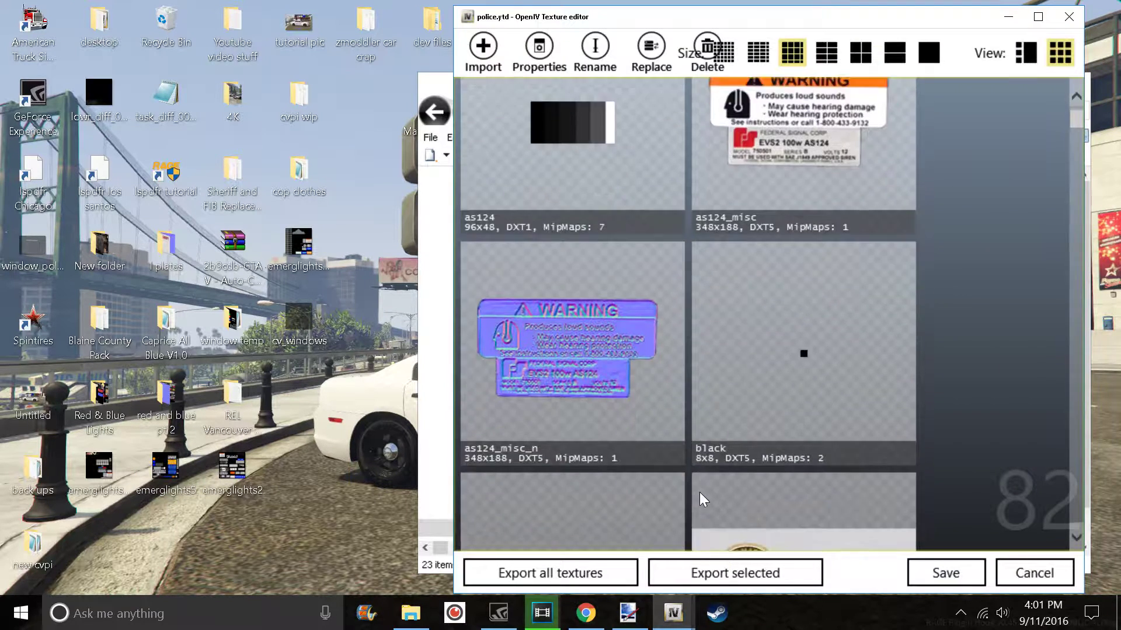
{"action": "scroll", "coordinate": [699, 492], "scroll_direction": "down", "scroll_amount": 10}
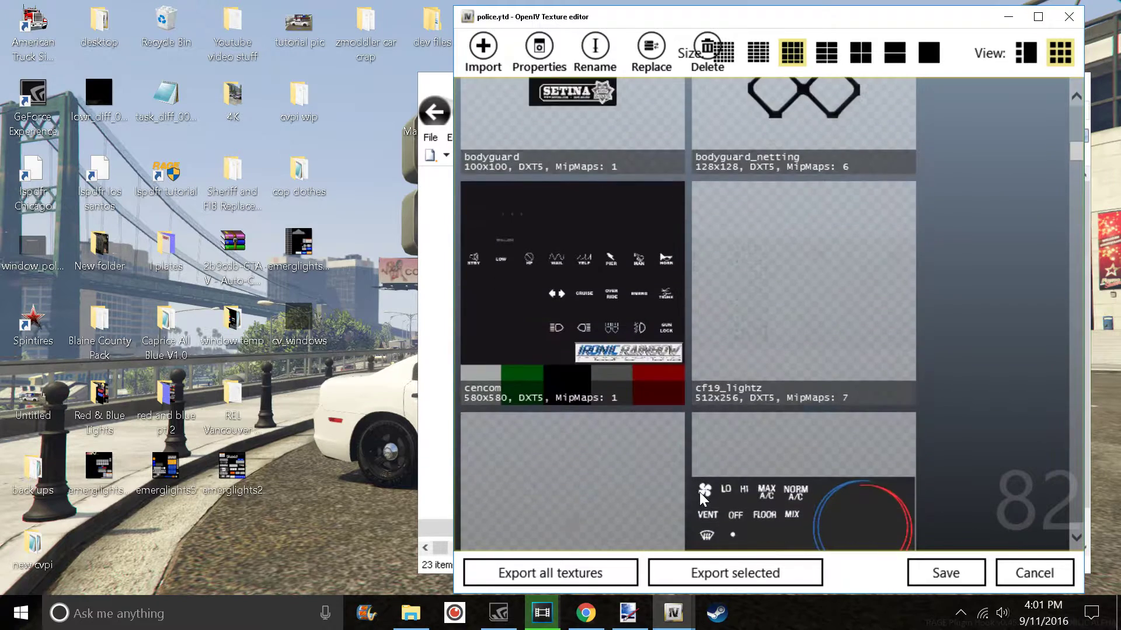
{"action": "scroll", "coordinate": [699, 492], "scroll_direction": "down", "scroll_amount": 10}
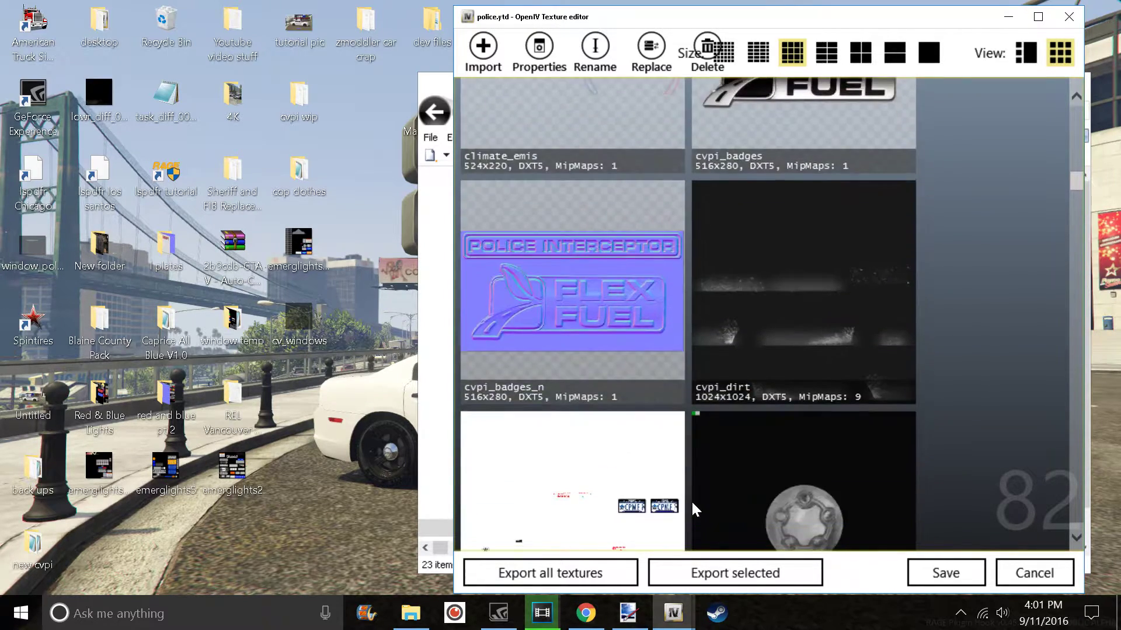
{"action": "scroll", "coordinate": [693, 509], "scroll_direction": "down", "scroll_amount": 10}
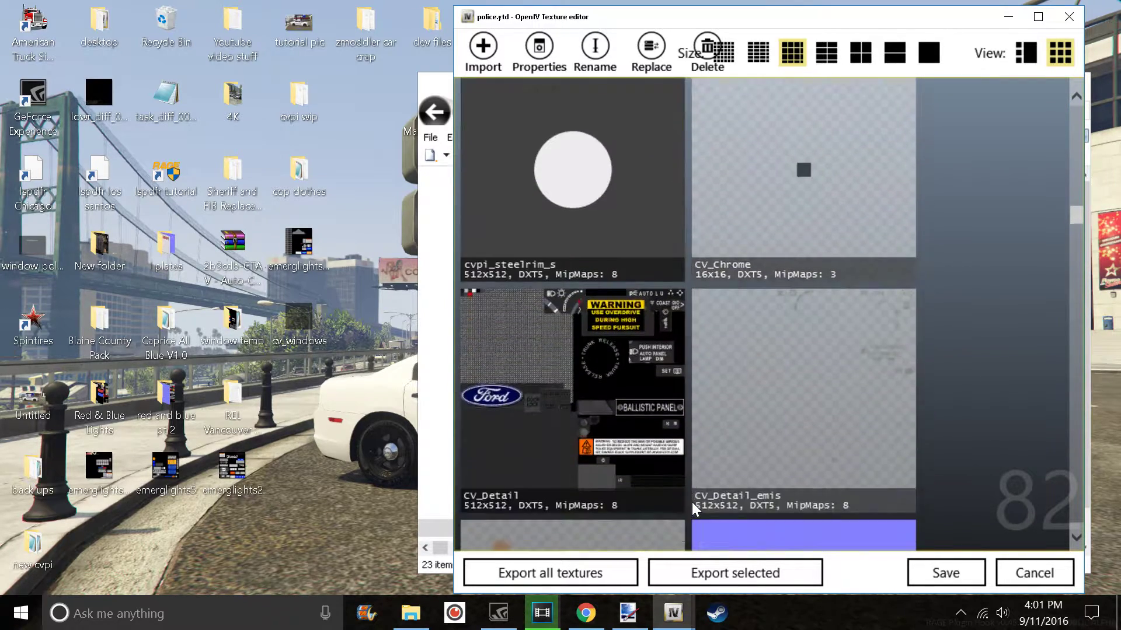
{"action": "scroll", "coordinate": [692, 502], "scroll_direction": "down", "scroll_amount": 2}
{"action": "mouse_move", "coordinate": [628, 613]}
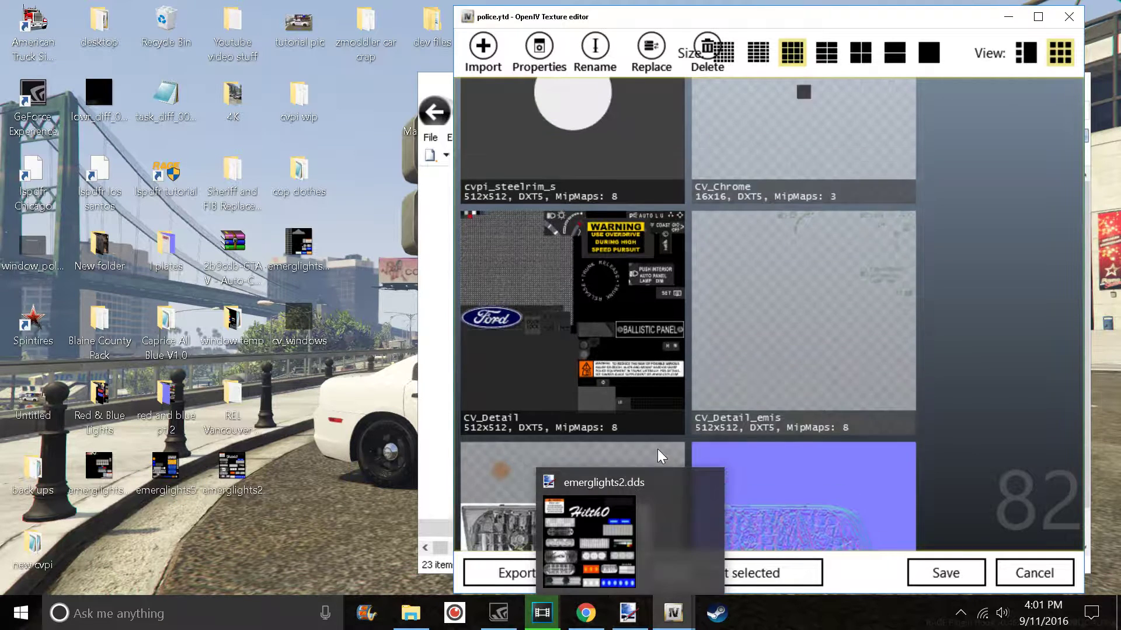
{"action": "scroll", "coordinate": [649, 394], "scroll_direction": "up", "scroll_amount": 9}
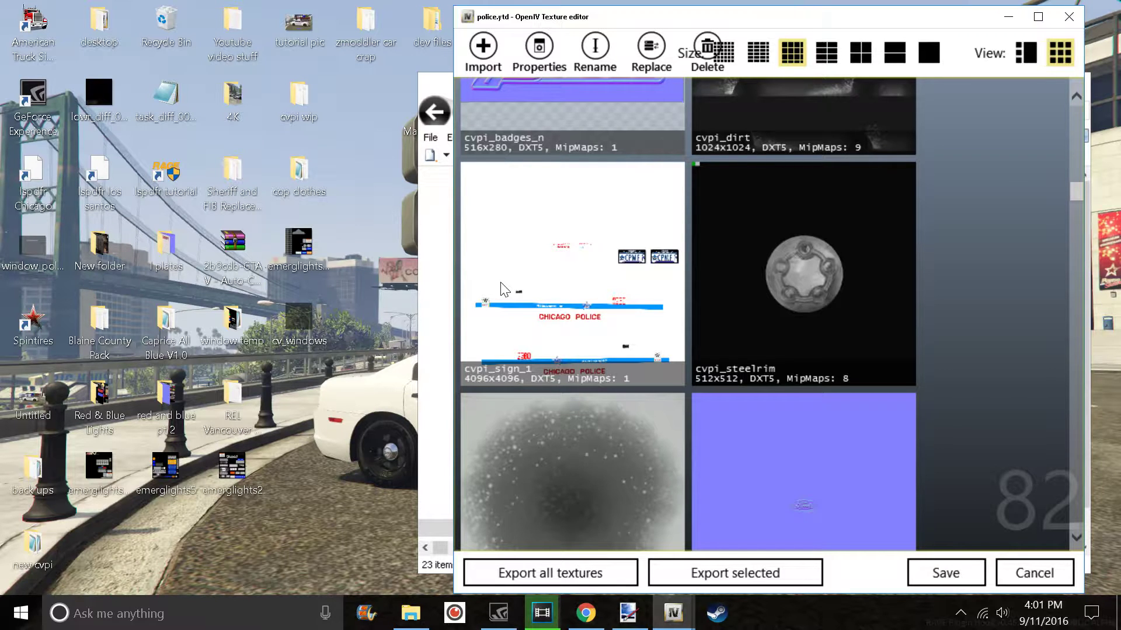
{"action": "scroll", "coordinate": [810, 359], "scroll_direction": "down", "scroll_amount": 15}
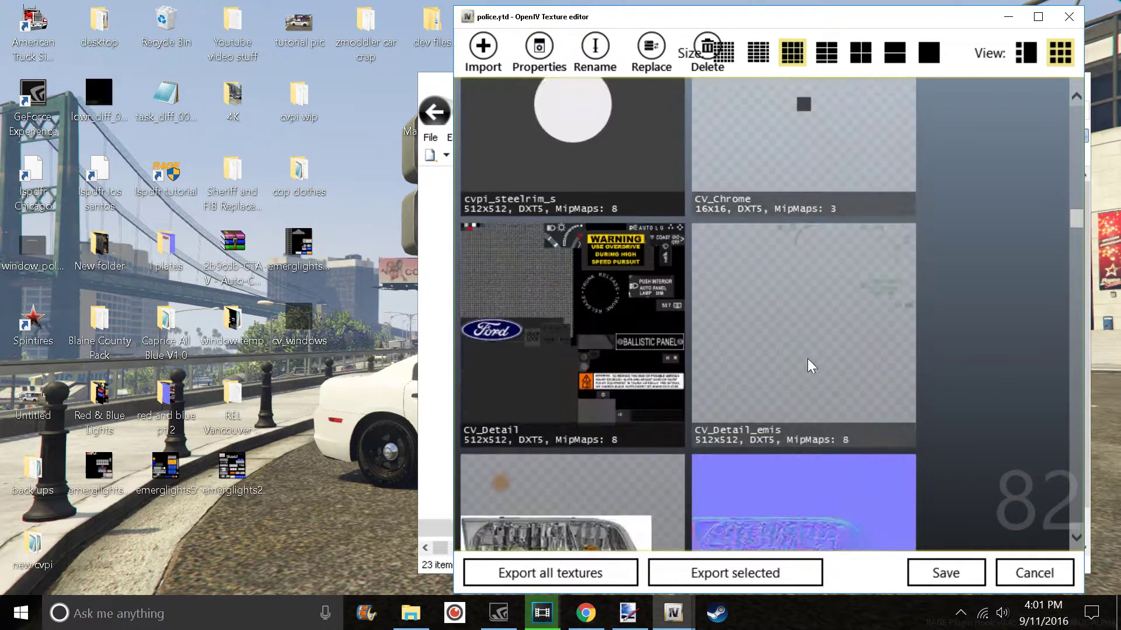
{"action": "scroll", "coordinate": [807, 359], "scroll_direction": "down", "scroll_amount": 8}
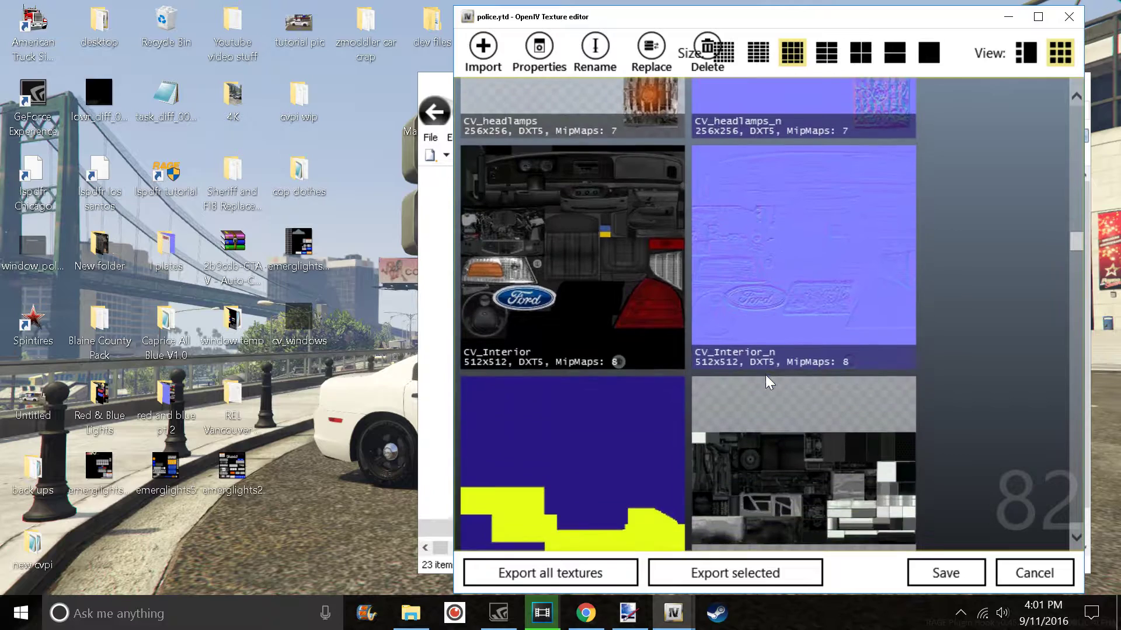
{"action": "scroll", "coordinate": [750, 382], "scroll_direction": "down", "scroll_amount": 10}
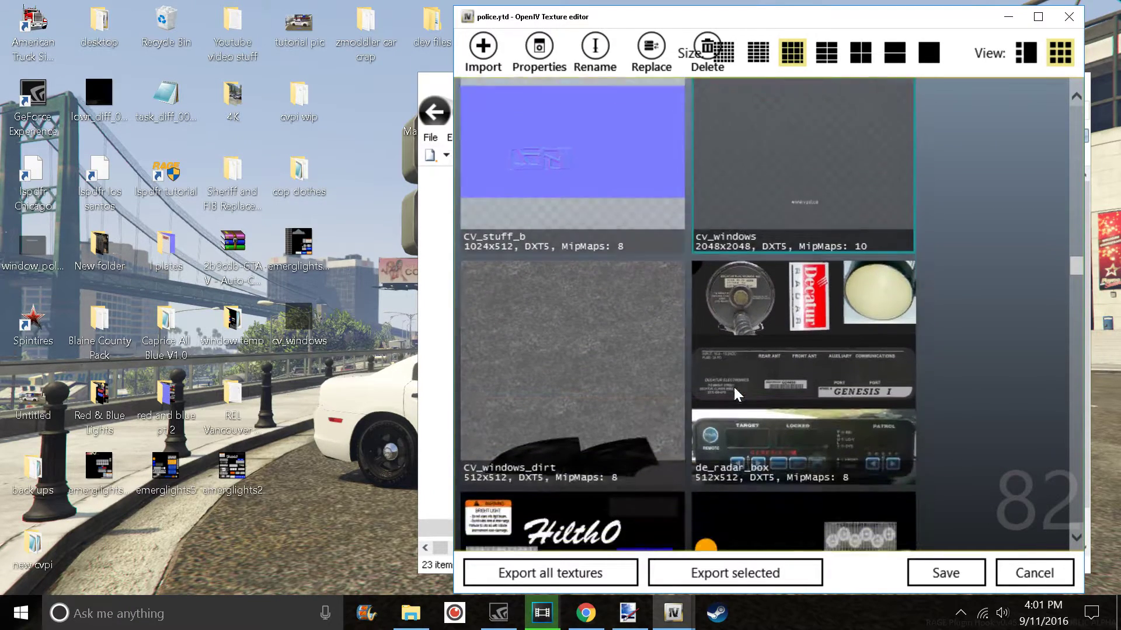
{"action": "scroll", "coordinate": [758, 449], "scroll_direction": "down", "scroll_amount": 3}
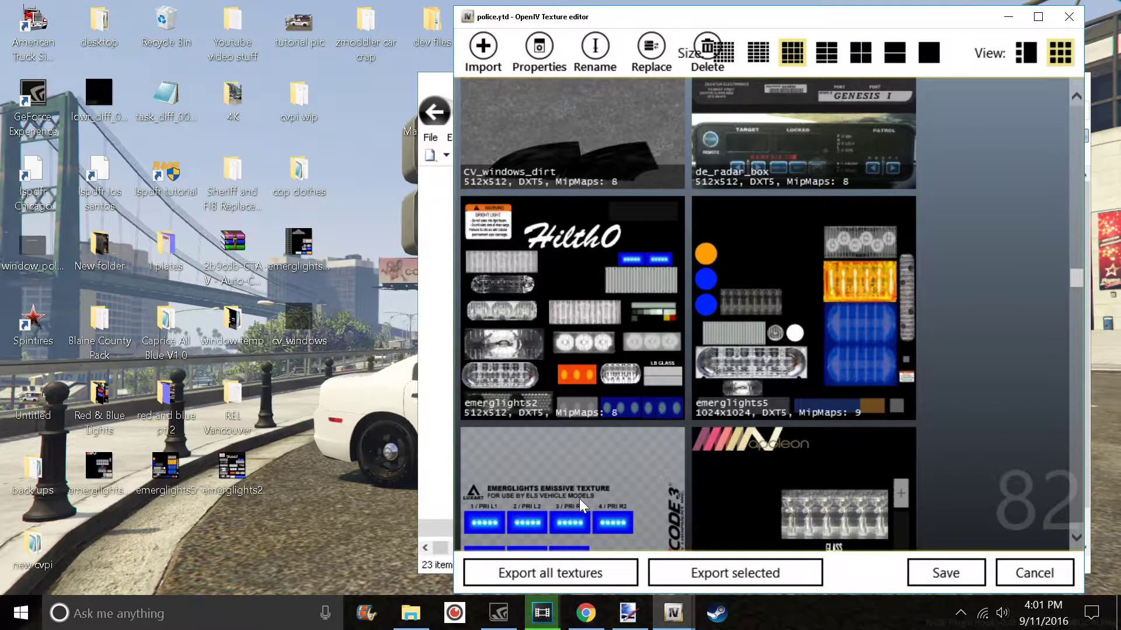
{"action": "scroll", "coordinate": [580, 496], "scroll_direction": "down", "scroll_amount": 3}
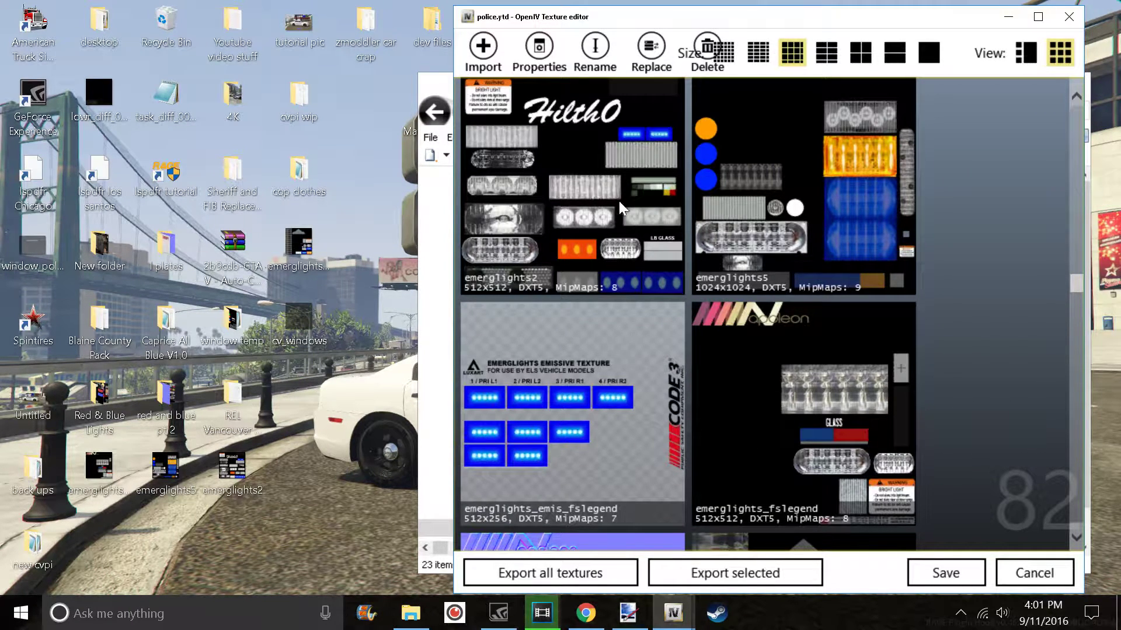
{"action": "scroll", "coordinate": [618, 201], "scroll_direction": "down", "scroll_amount": 9}
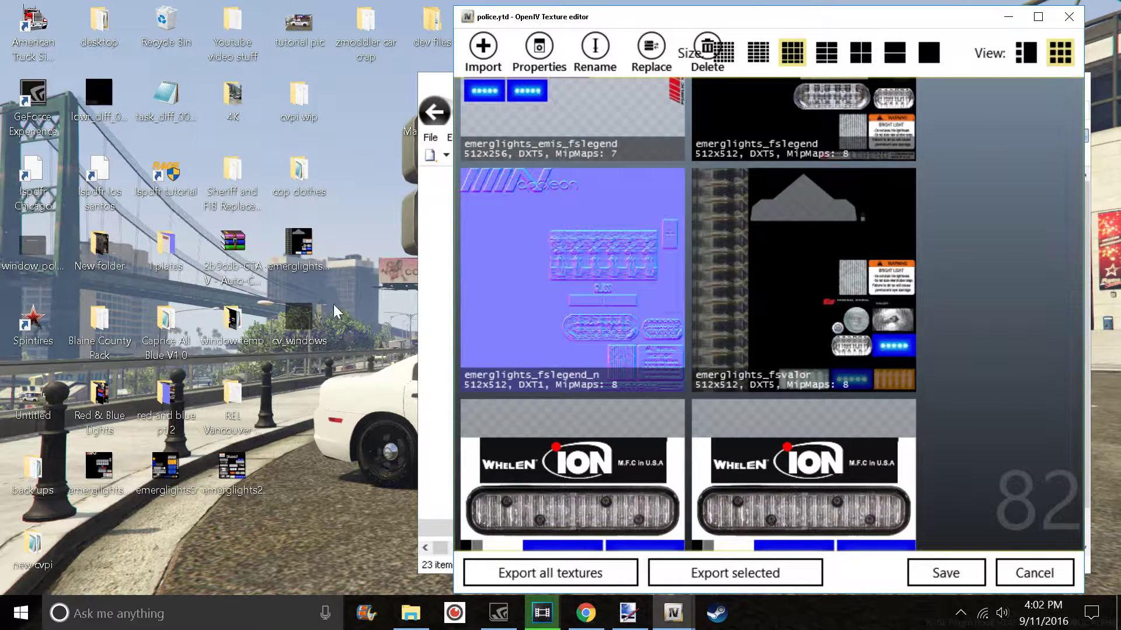
Open the desktop emerglights5 image in paint.net
{"action": "left_click", "coordinate": [1008, 25]}
{"action": "right_click", "coordinate": [176, 468]}
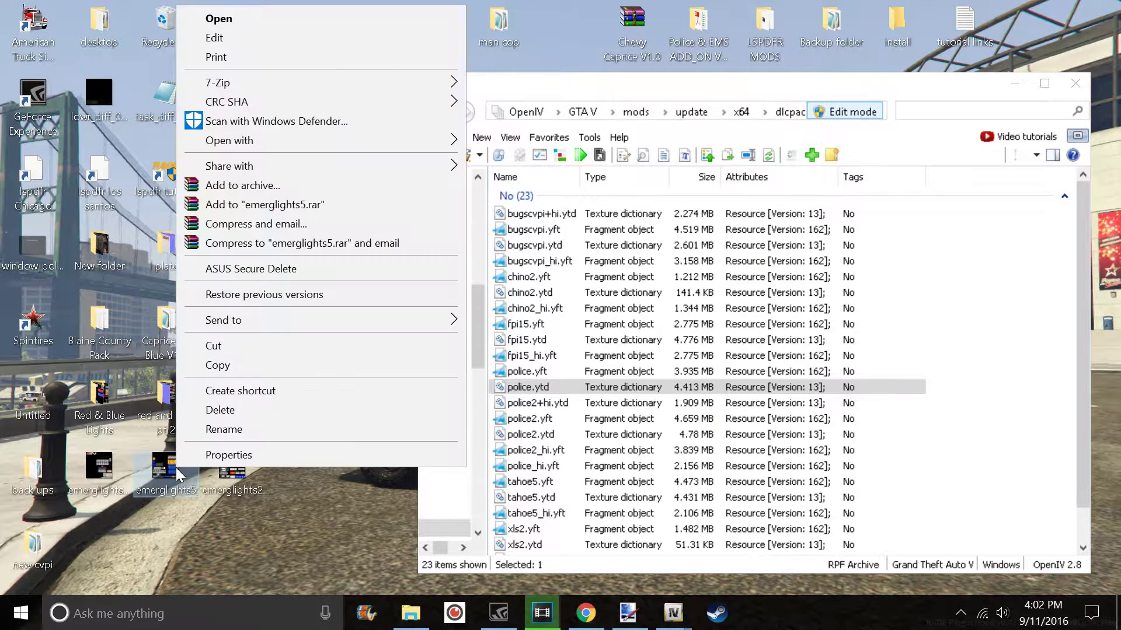
{"action": "mouse_move", "coordinate": [240, 143]}
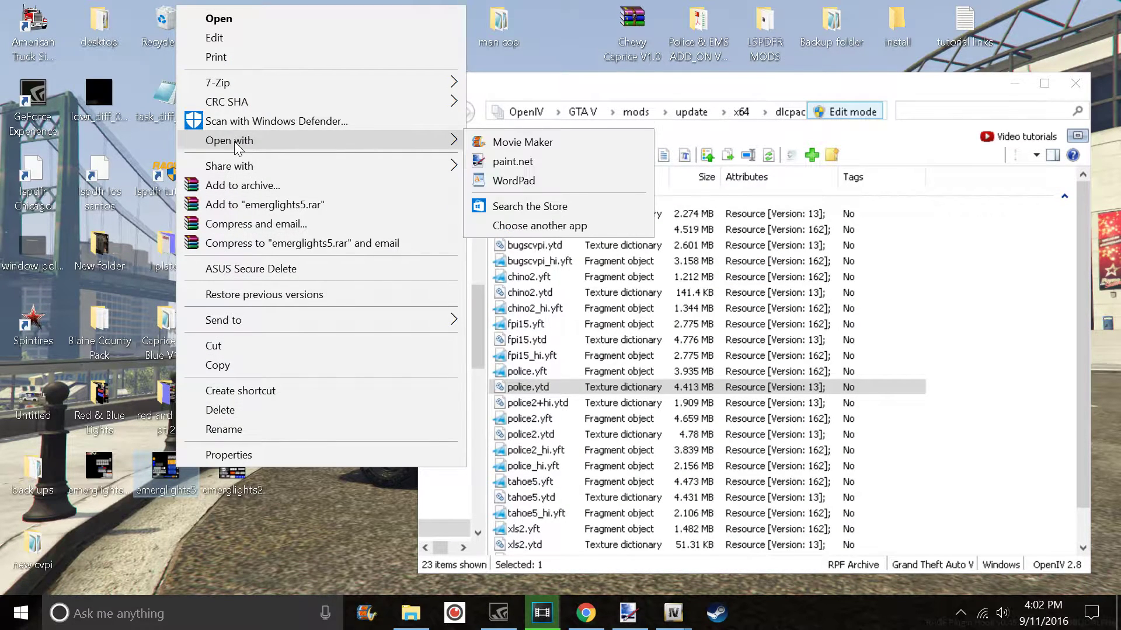
{"action": "left_click", "coordinate": [527, 161]}
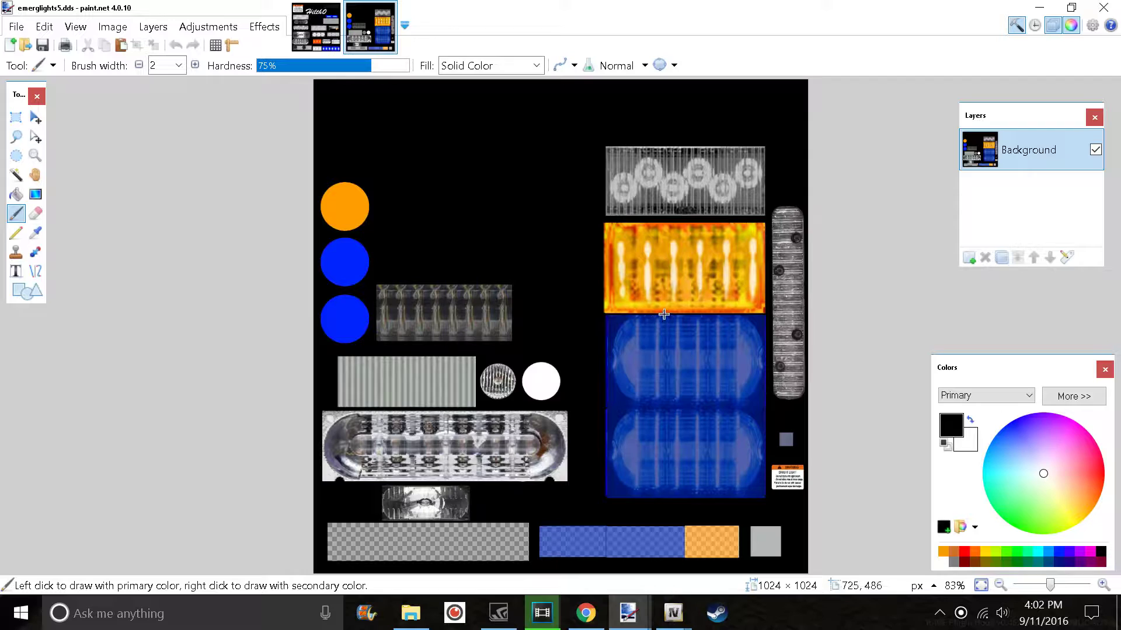
Paste a copy of the upper blue panel over the orange panel on emerglights5
{"action": "left_click", "coordinate": [15, 116]}
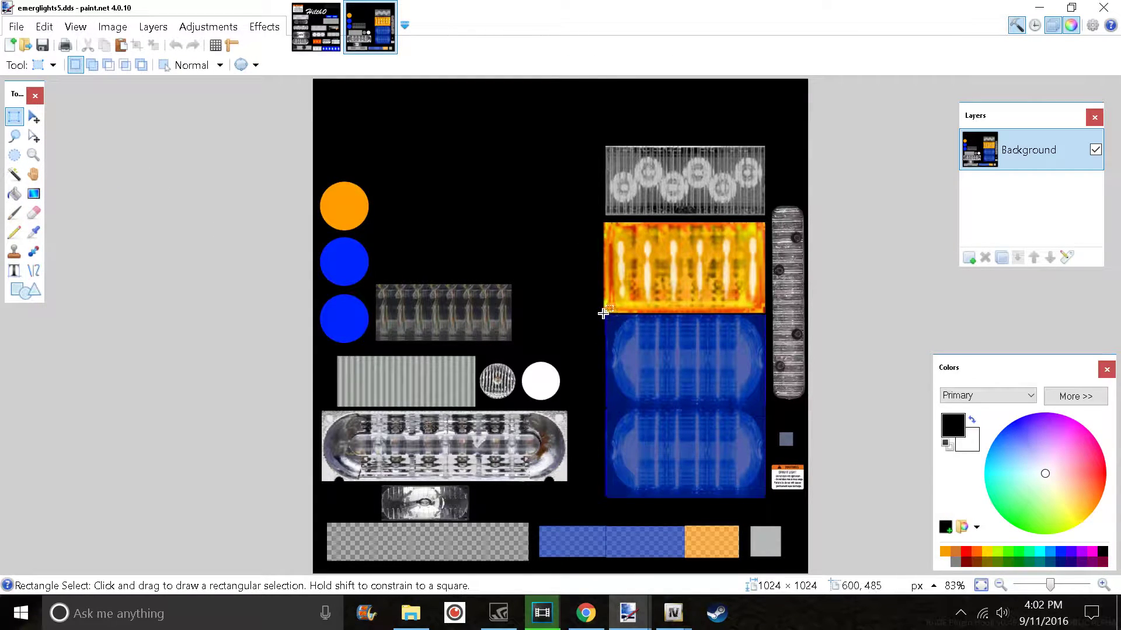
{"action": "left_click_drag", "start_coordinate": [603, 313], "coordinate": [766, 410]}
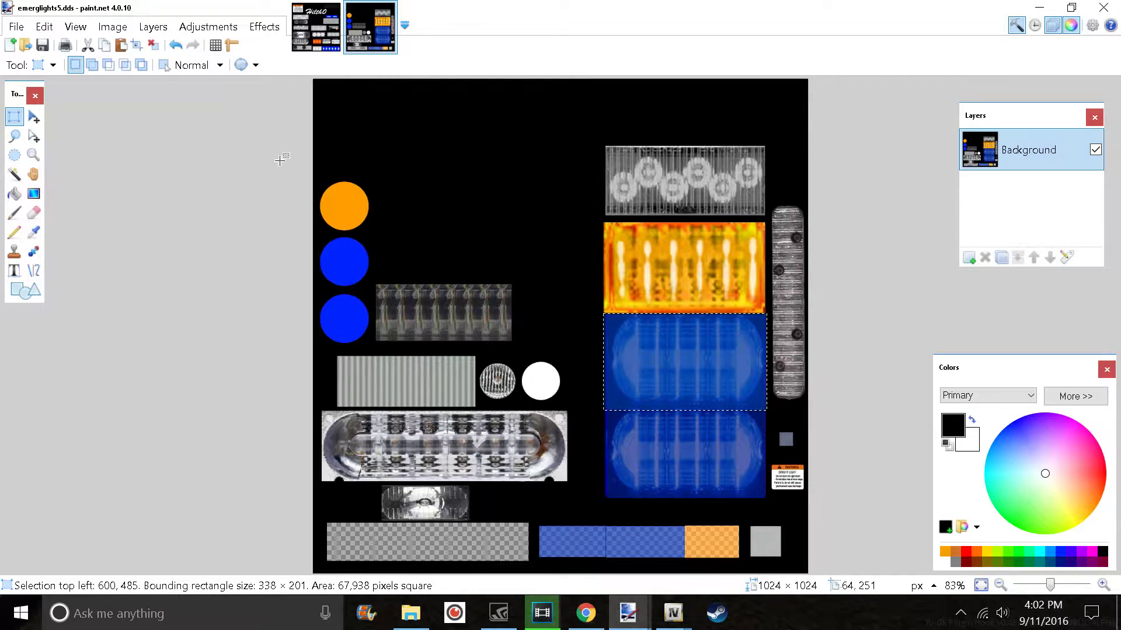
{"action": "left_click", "coordinate": [119, 47]}
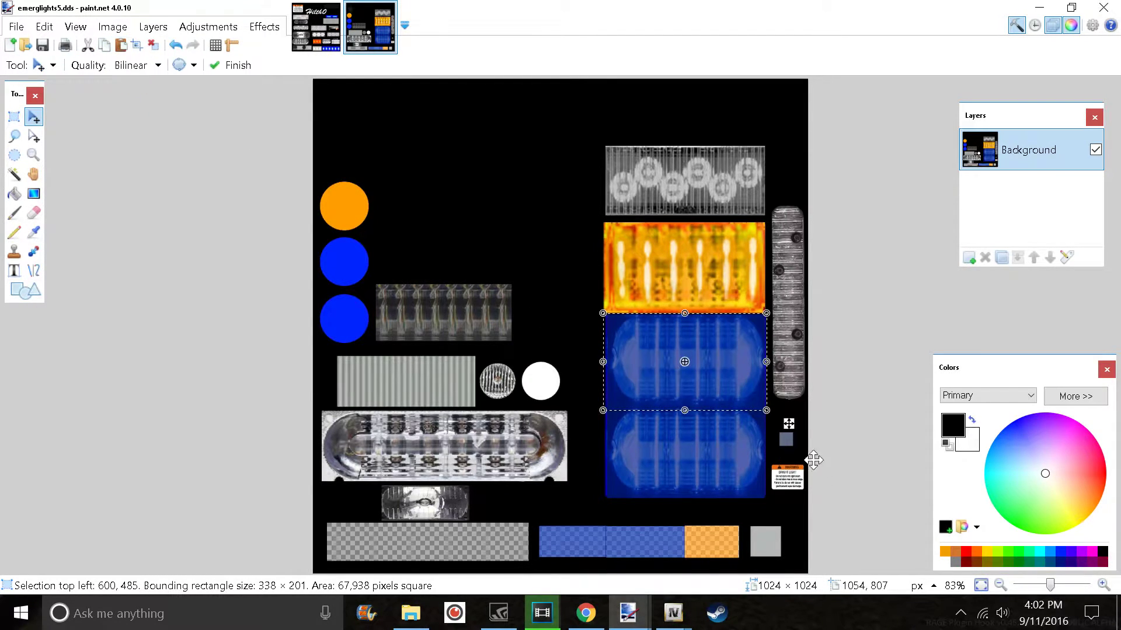
{"action": "left_click_drag", "start_coordinate": [787, 425], "coordinate": [787, 331]}
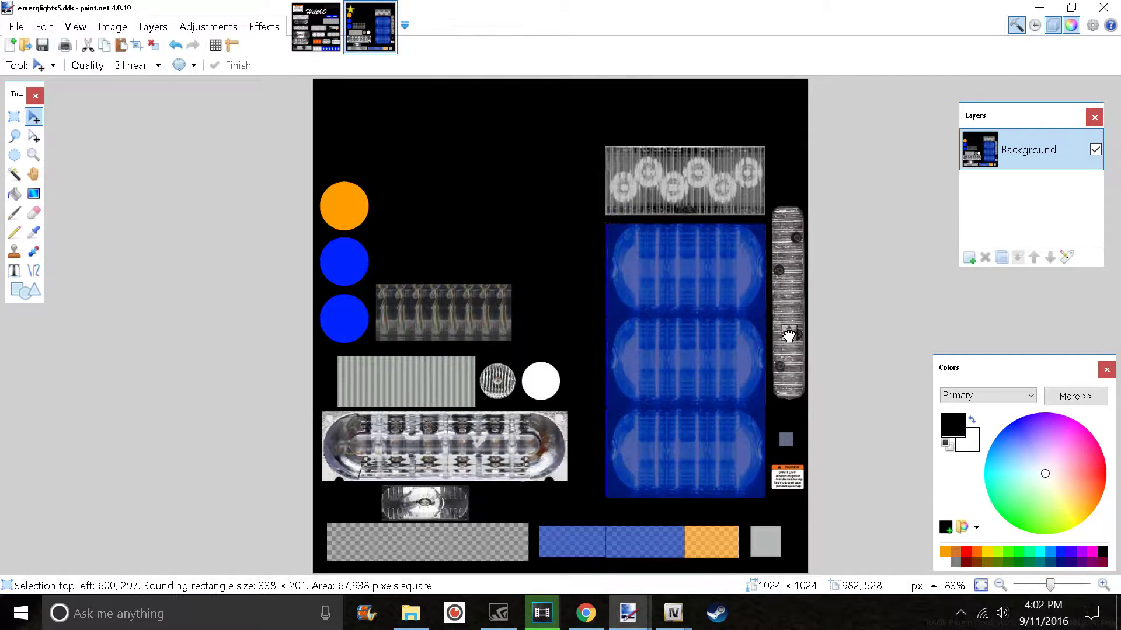
{"action": "key", "text": "ctrl+d"}
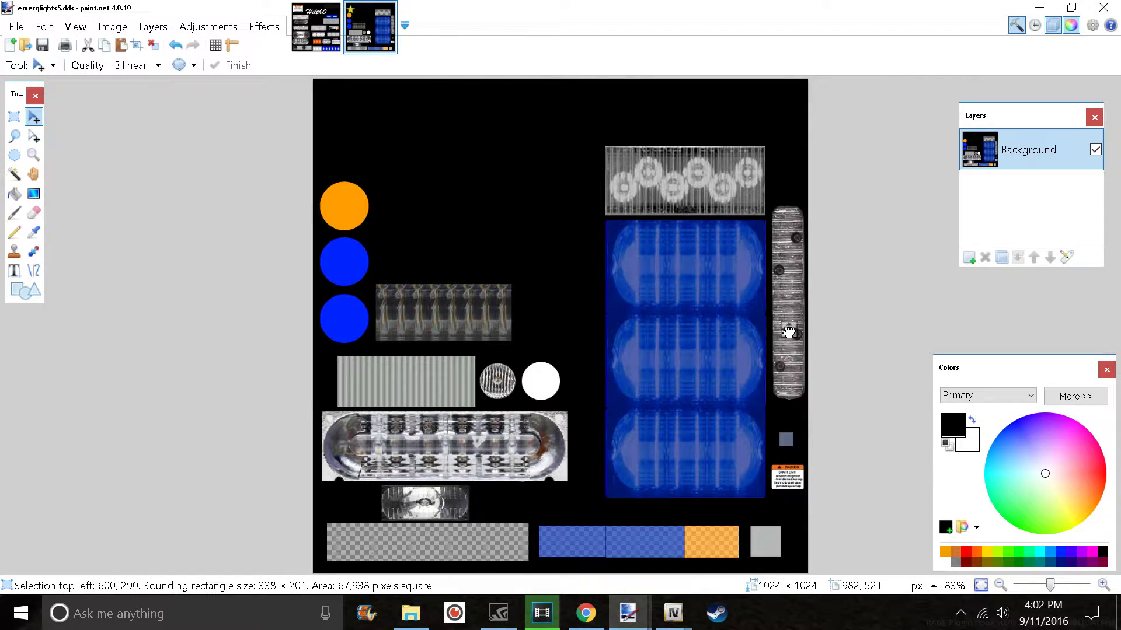
{"action": "key", "text": "ctrl+z"}
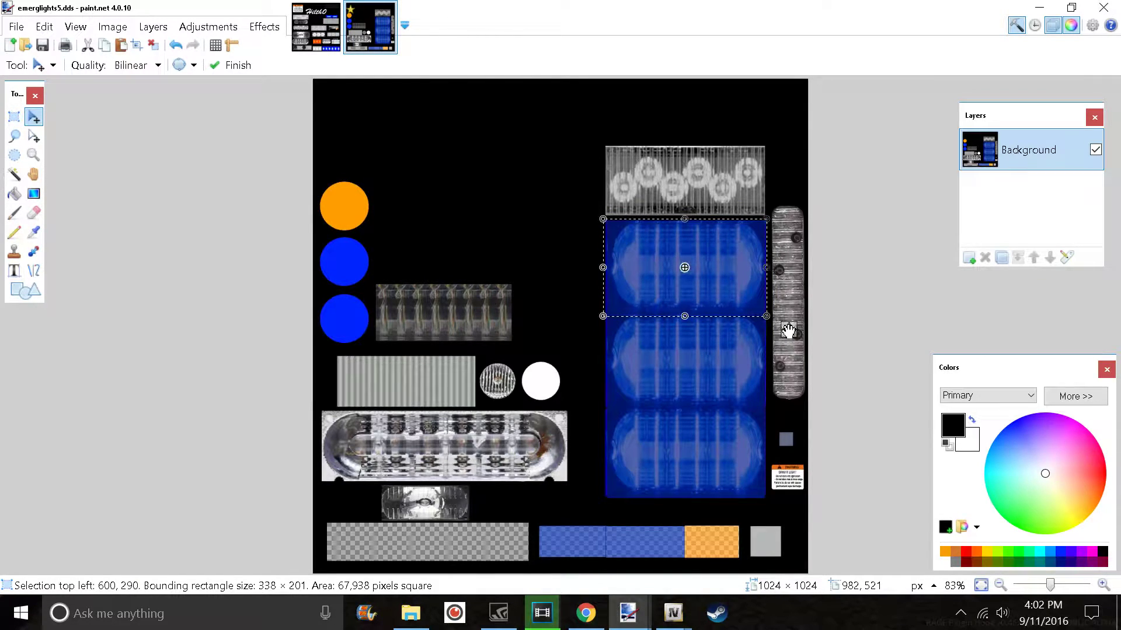
{"action": "key", "text": "ctrl+d"}
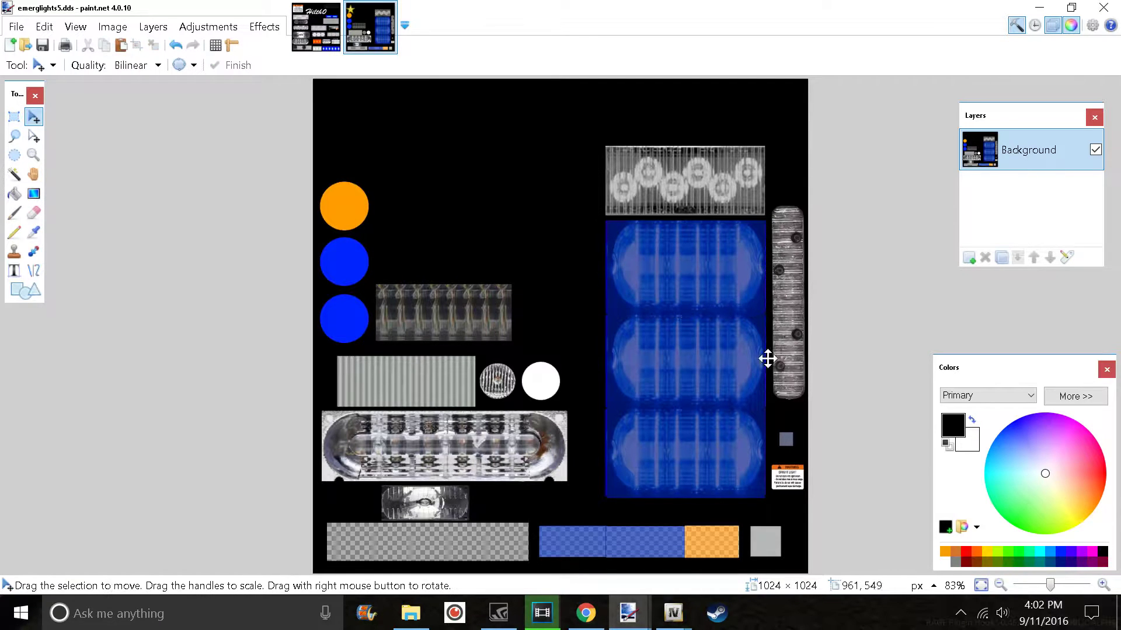
{"action": "left_click", "coordinate": [14, 116]}
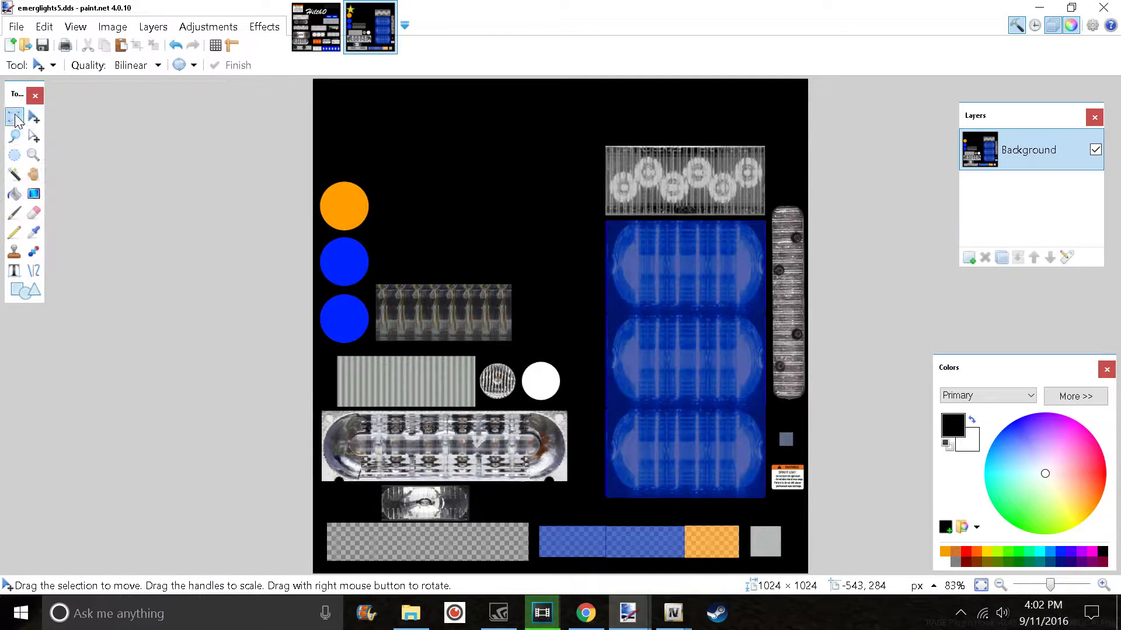
Cover the orange swatch with a stretched copy of the blue swatch strip section
{"action": "scroll", "coordinate": [641, 531], "scroll_direction": "up", "scroll_amount": 3}
{"action": "scroll", "coordinate": [642, 496], "scroll_direction": "down", "scroll_amount": 2}
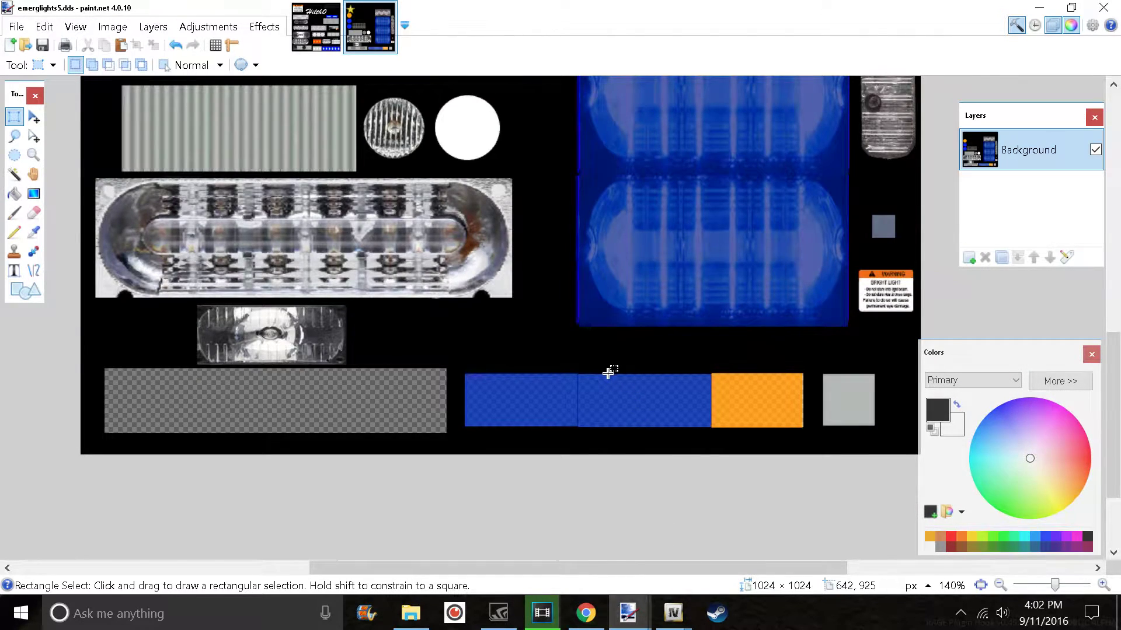
{"action": "left_click_drag", "start_coordinate": [608, 373], "coordinate": [705, 429]}
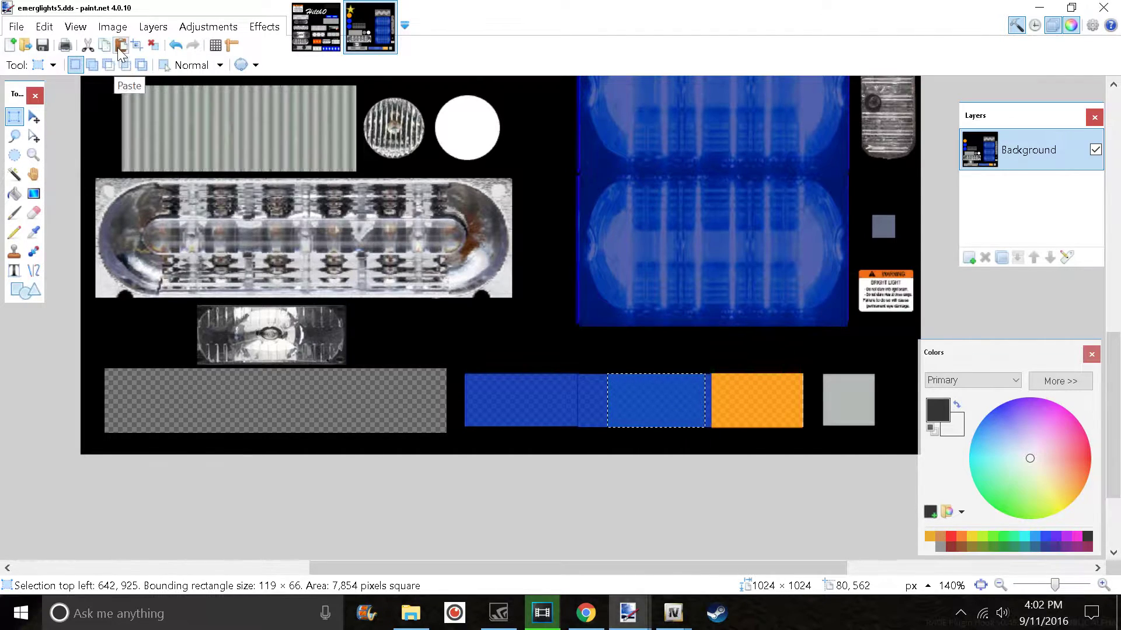
{"action": "key", "text": "m"}
{"action": "left_click_drag", "start_coordinate": [723, 444], "coordinate": [825, 444]}
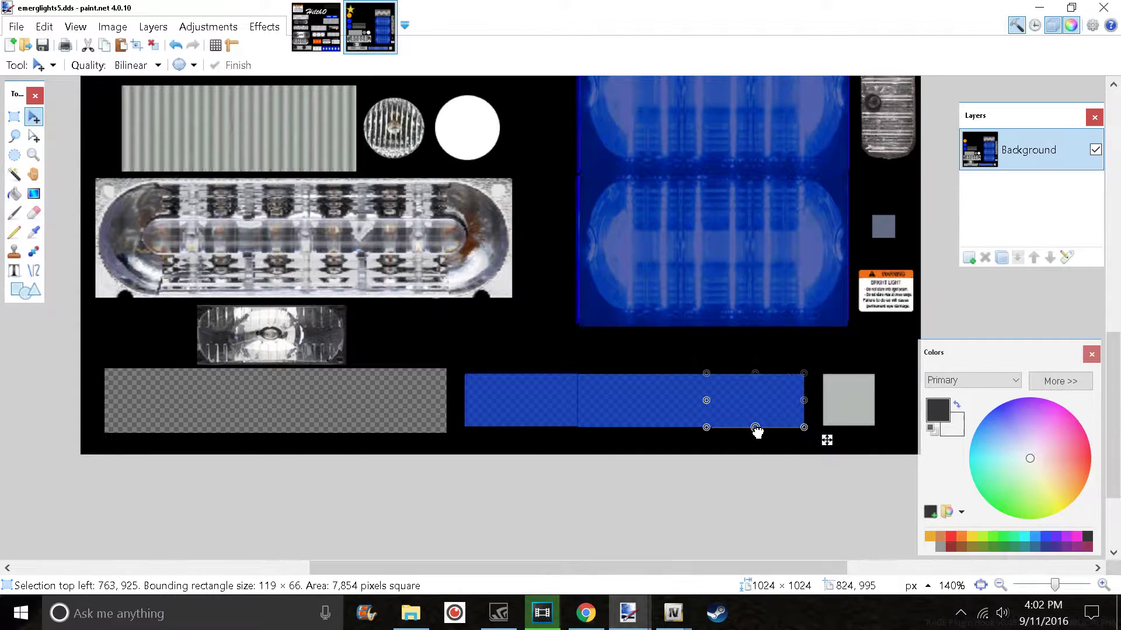
{"action": "left_click_drag", "start_coordinate": [752, 430], "coordinate": [757, 435]}
{"action": "key", "text": "ctrl+d"}
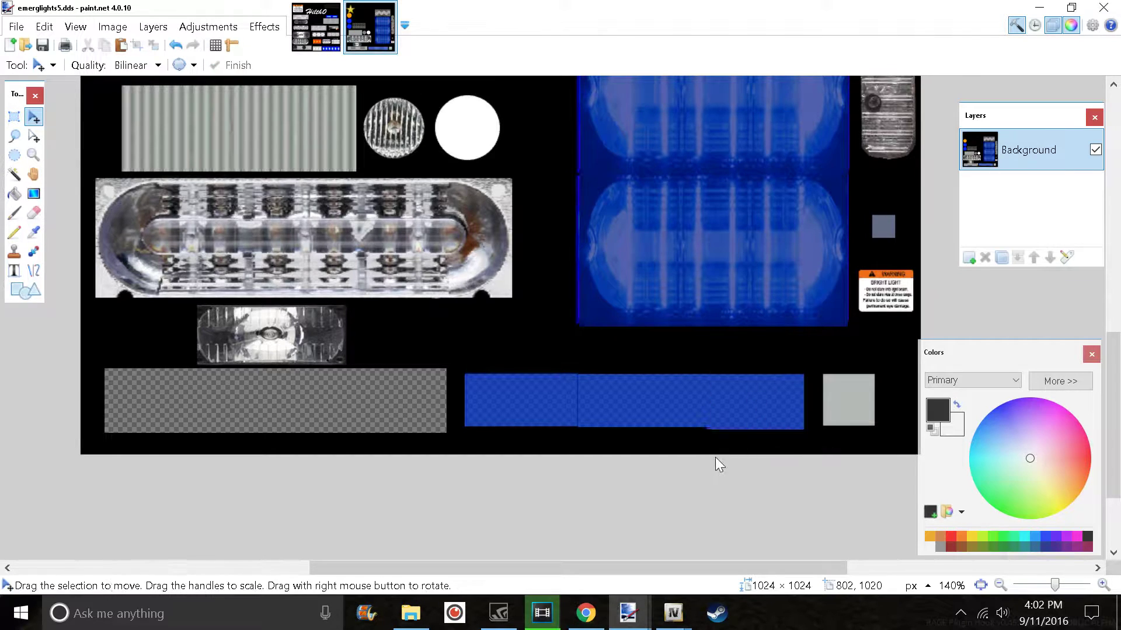
Cover the top orange circle with a copy of the middle blue circle
{"action": "scroll", "coordinate": [327, 408], "scroll_direction": "up", "scroll_amount": 6}
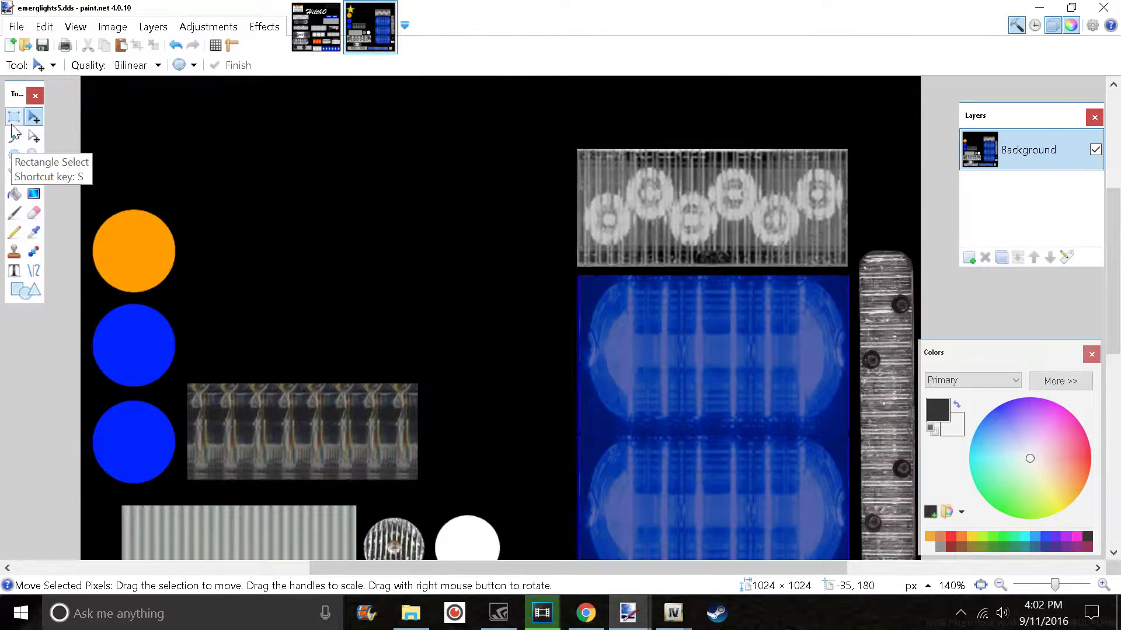
{"action": "left_click", "coordinate": [14, 116]}
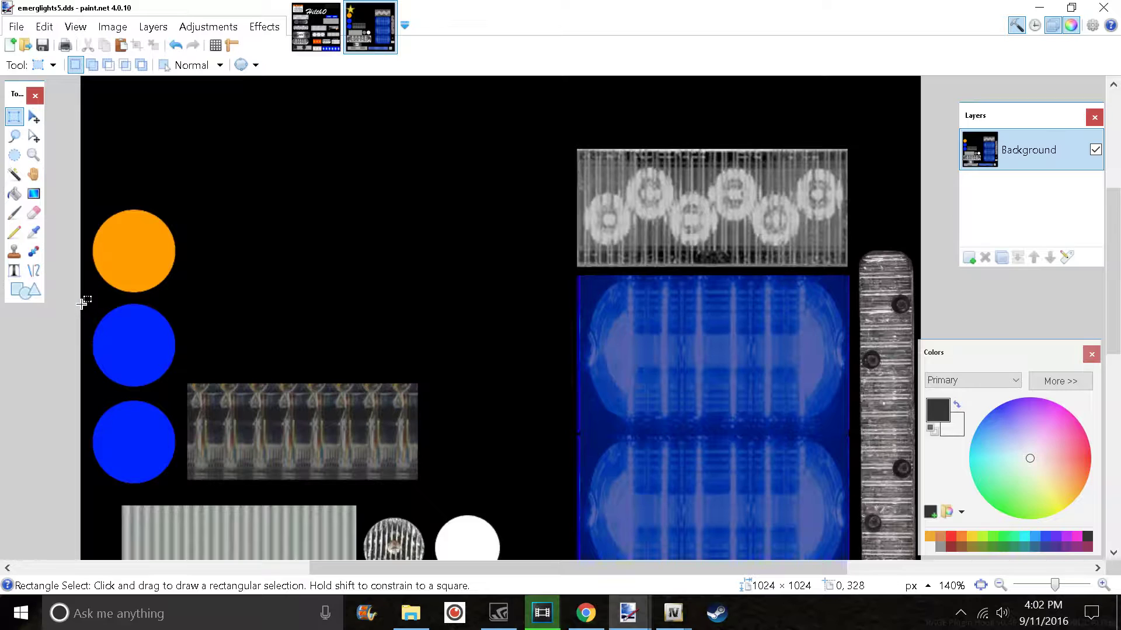
{"action": "left_click_drag", "start_coordinate": [81, 304], "coordinate": [176, 388]}
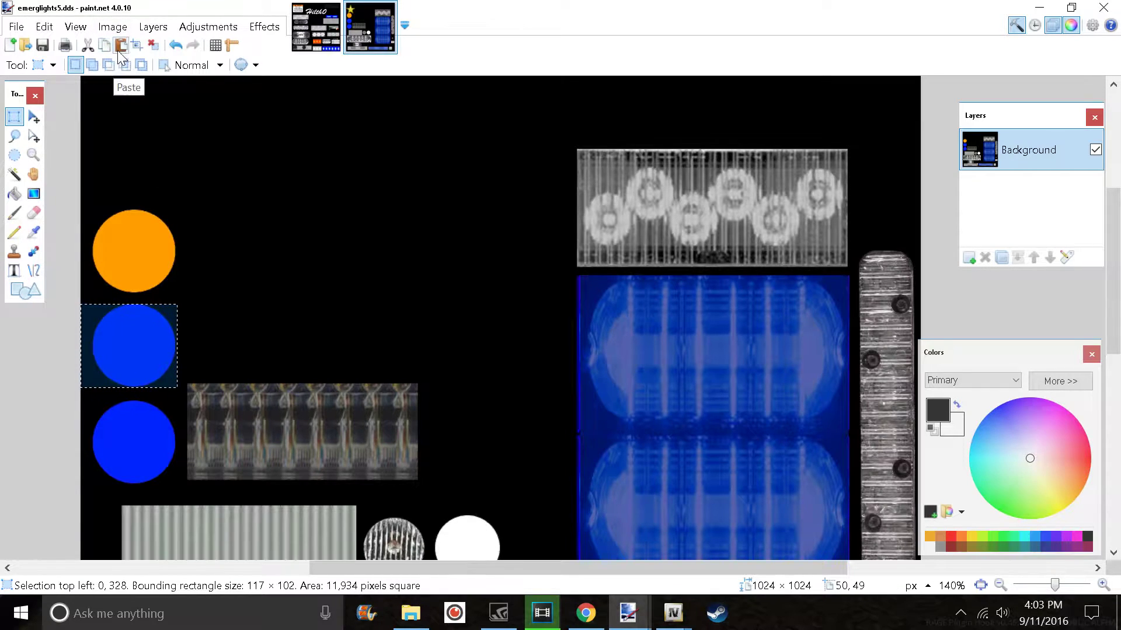
{"action": "key", "text": "m"}
{"action": "left_click_drag", "start_coordinate": [196, 403], "coordinate": [197, 311]}
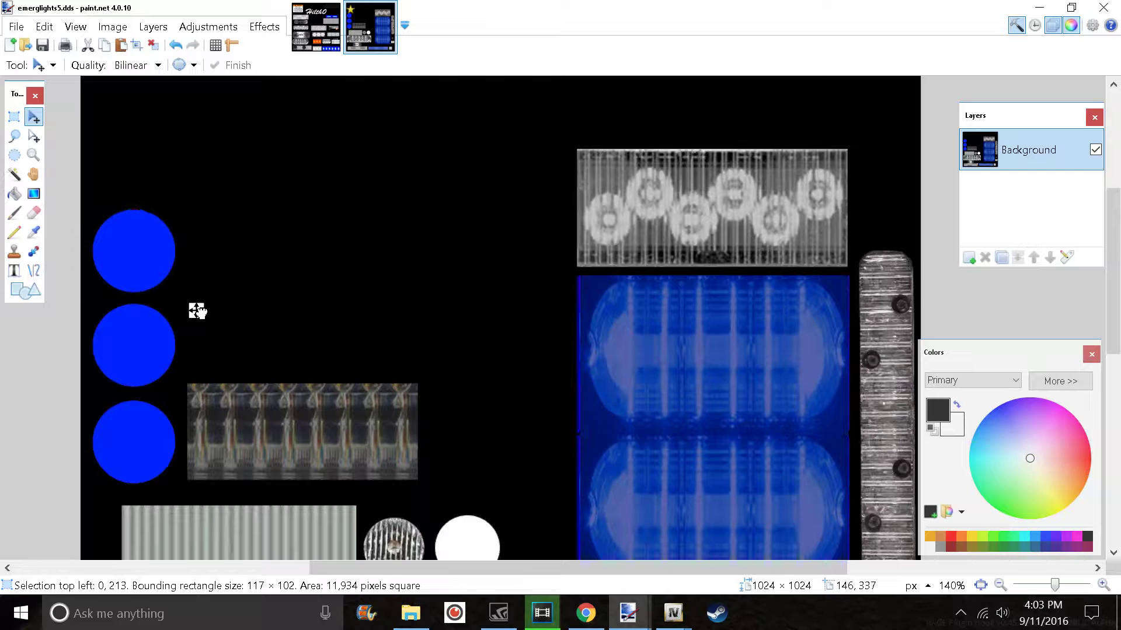
{"action": "key", "text": "ctrl+d"}
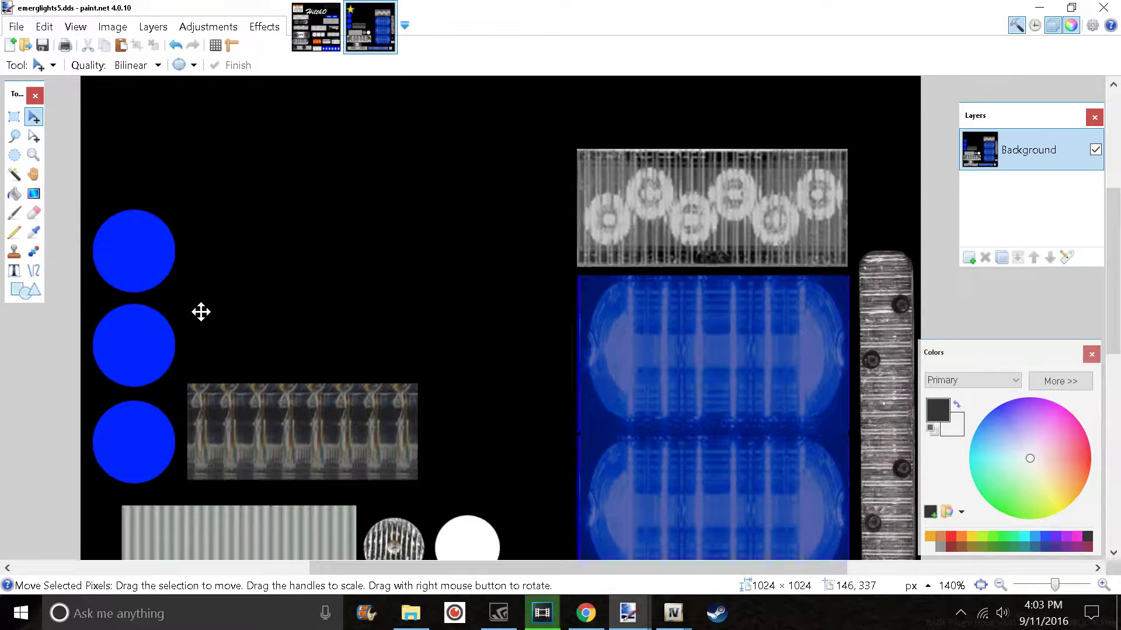
Save the edited texture to the Desktop as emerglights5.png
{"action": "left_click", "coordinate": [16, 27]}
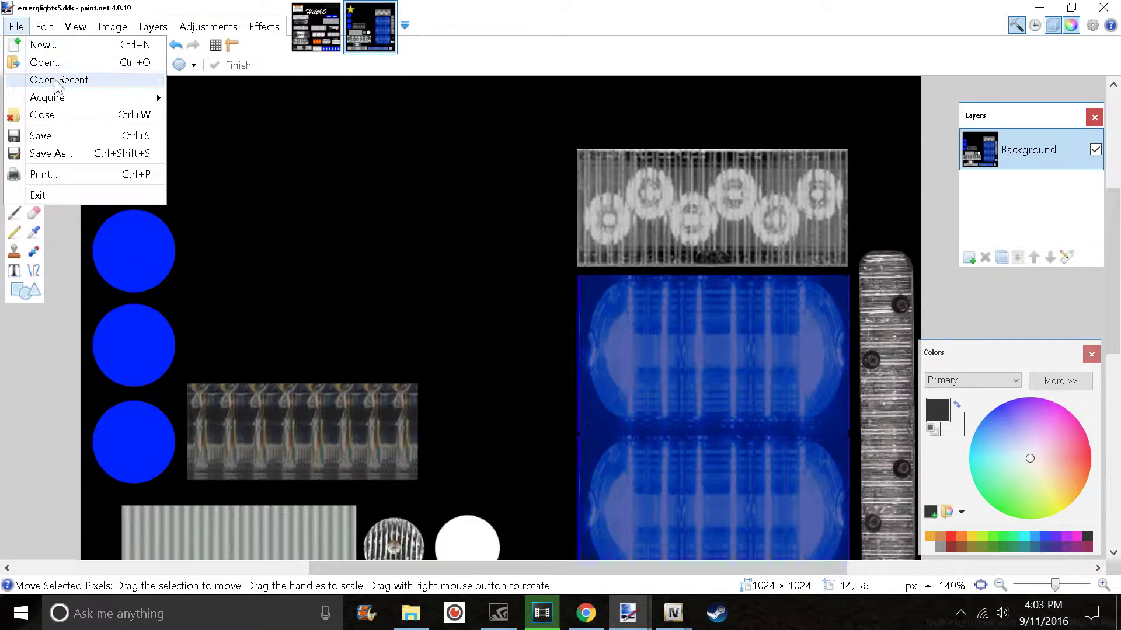
{"action": "left_click", "coordinate": [61, 154]}
{"action": "left_click", "coordinate": [274, 349]}
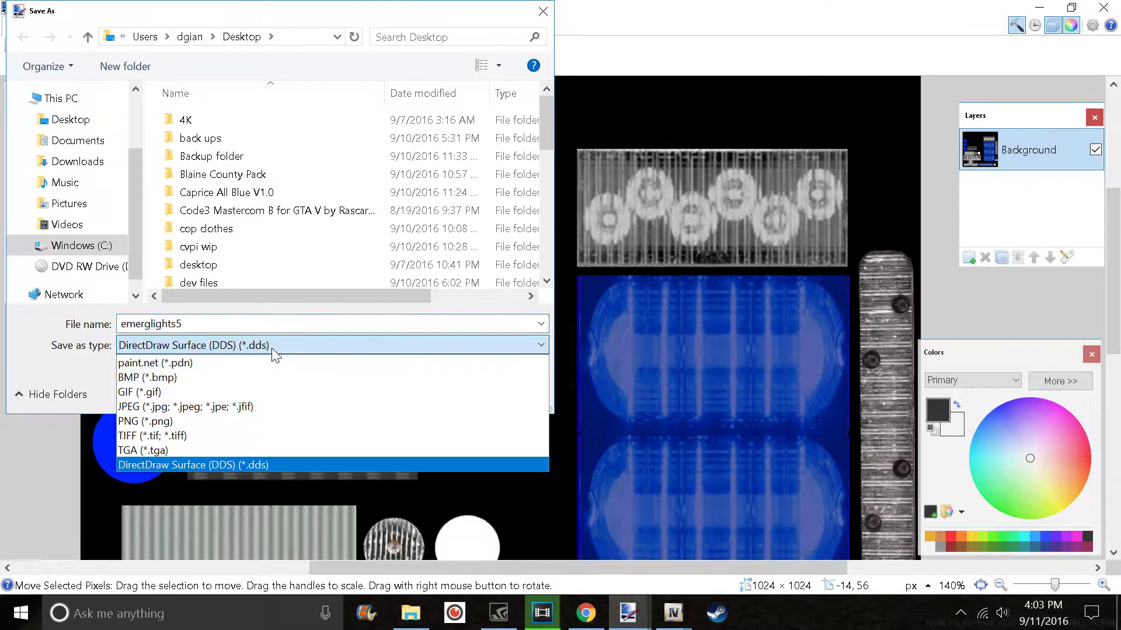
{"action": "left_click", "coordinate": [165, 421]}
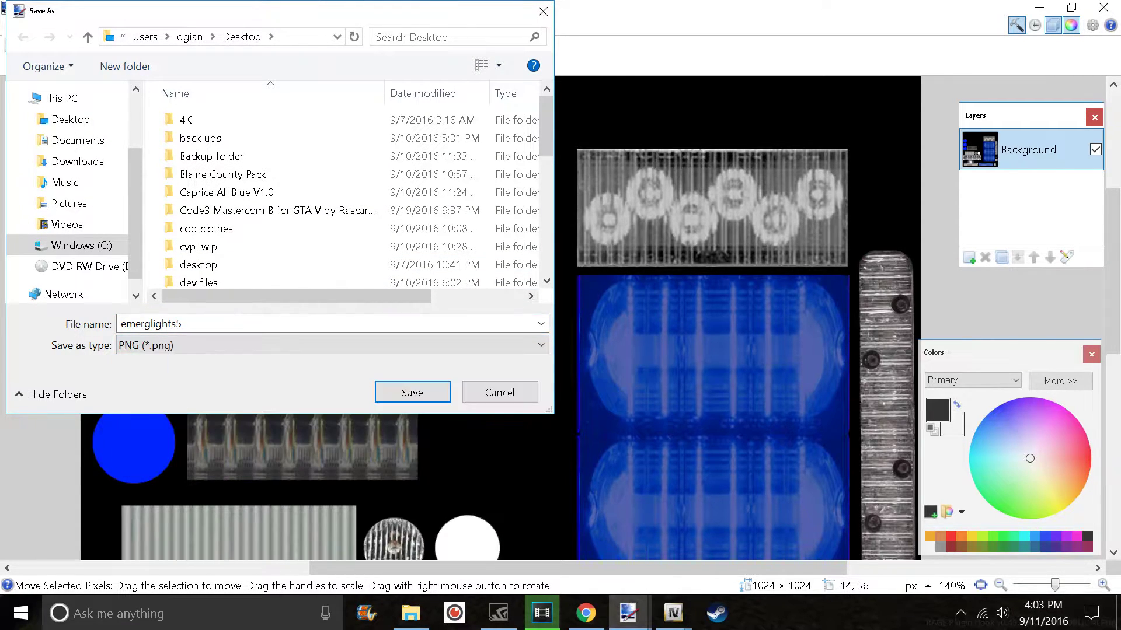
{"action": "left_click", "coordinate": [70, 123]}
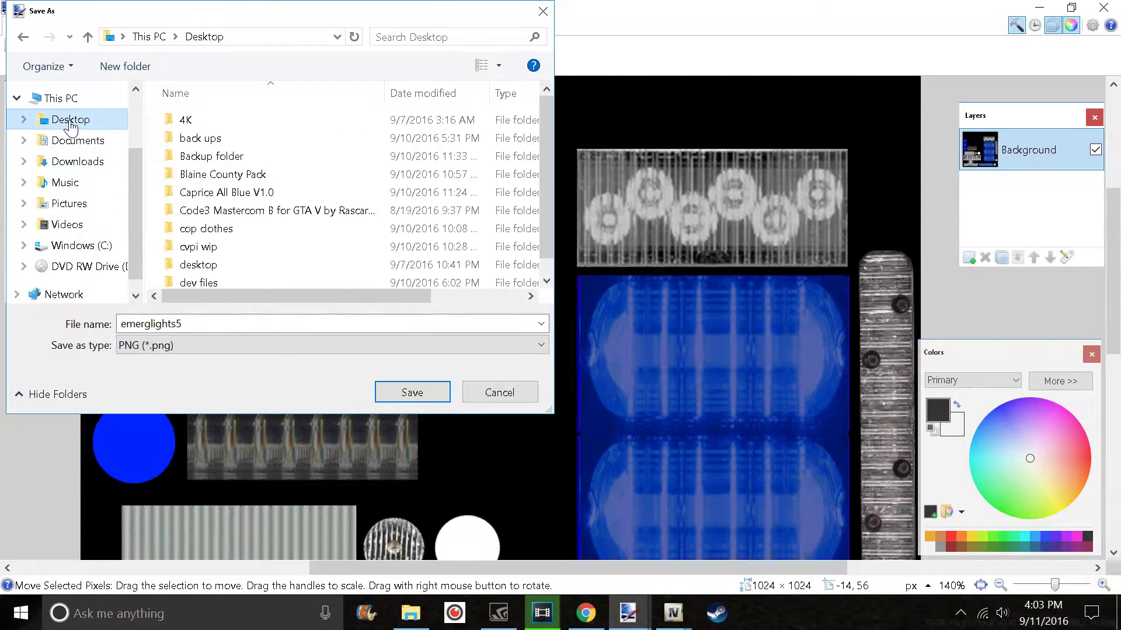
{"action": "left_click", "coordinate": [422, 390]}
{"action": "left_click", "coordinate": [726, 448]}
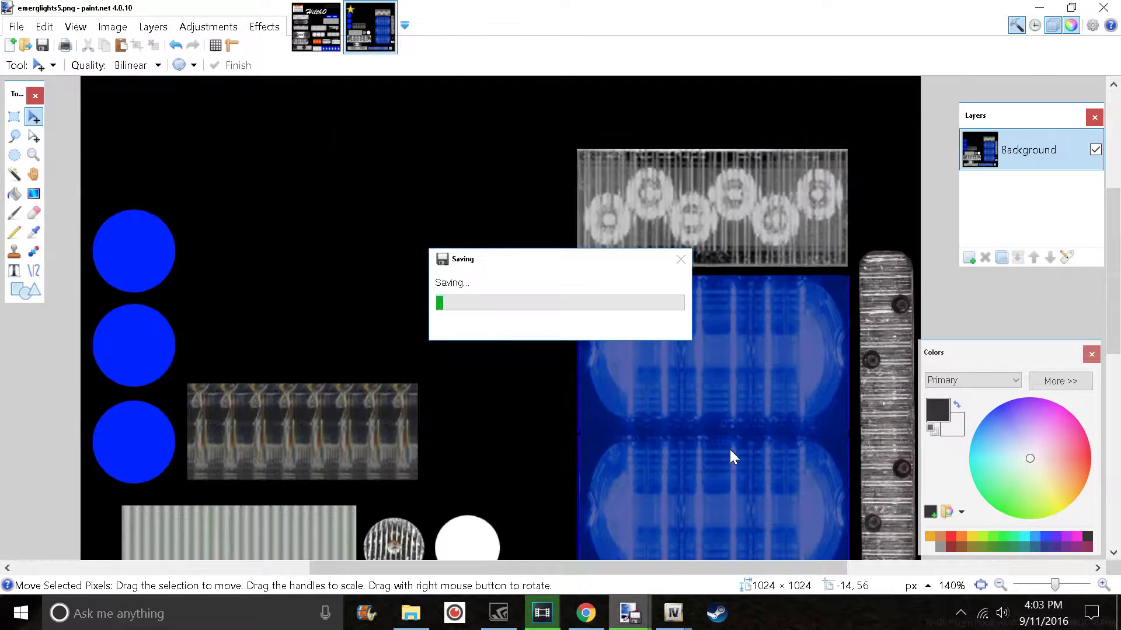
On emerglights2, cover the orange panel with a resized copy of the right blue panel
{"action": "left_click", "coordinate": [314, 28]}
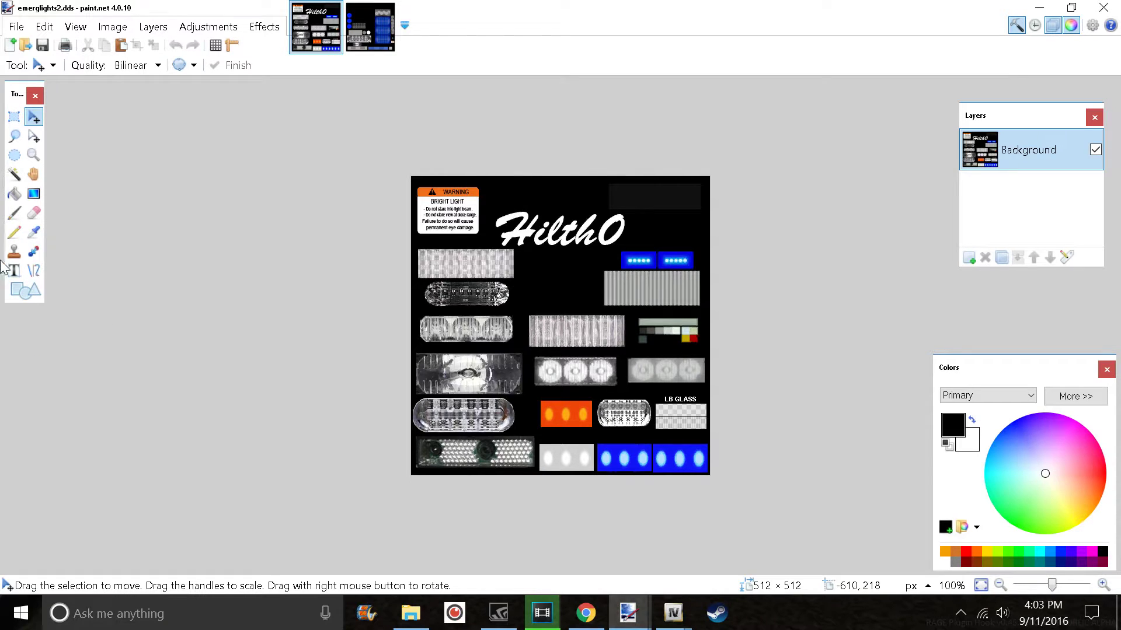
{"action": "left_click", "coordinate": [15, 118]}
{"action": "scroll", "coordinate": [631, 445], "scroll_direction": "up", "scroll_amount": 3}
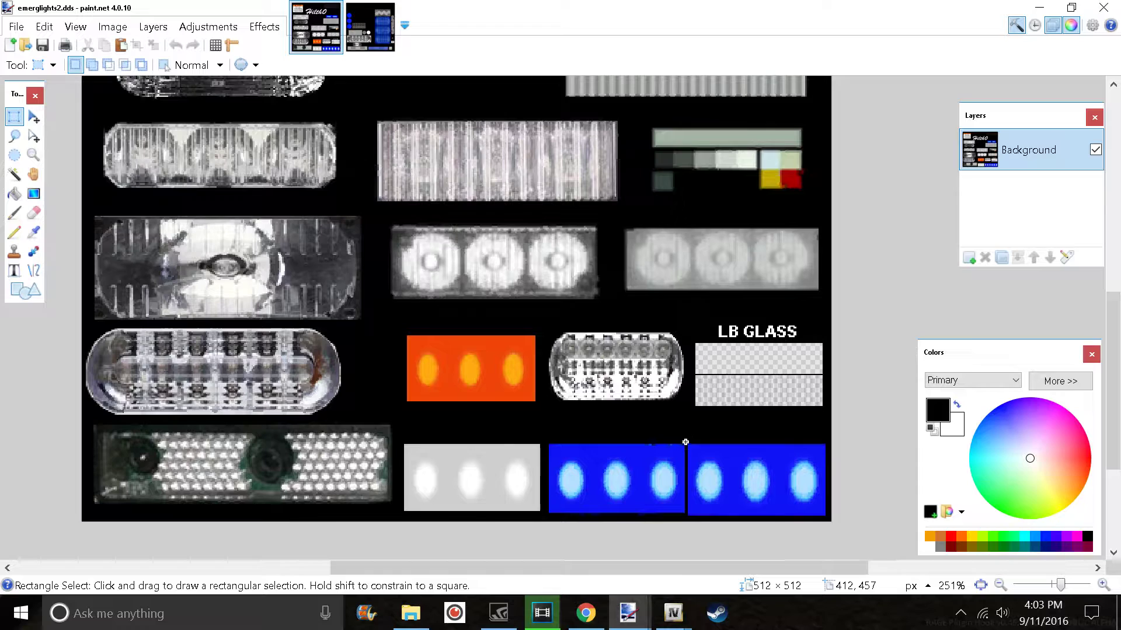
{"action": "left_click_drag", "start_coordinate": [685, 442], "coordinate": [826, 518]}
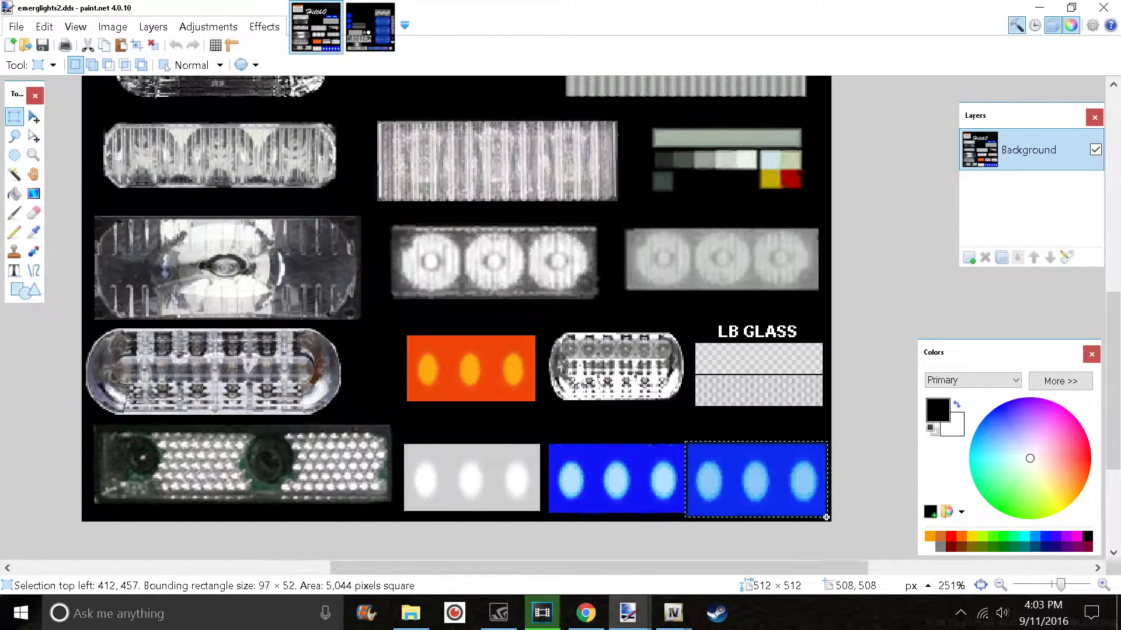
{"action": "left_click", "coordinate": [105, 46]}
{"action": "left_click", "coordinate": [121, 46]}
{"action": "left_click_drag", "start_coordinate": [776, 500], "coordinate": [645, 502]}
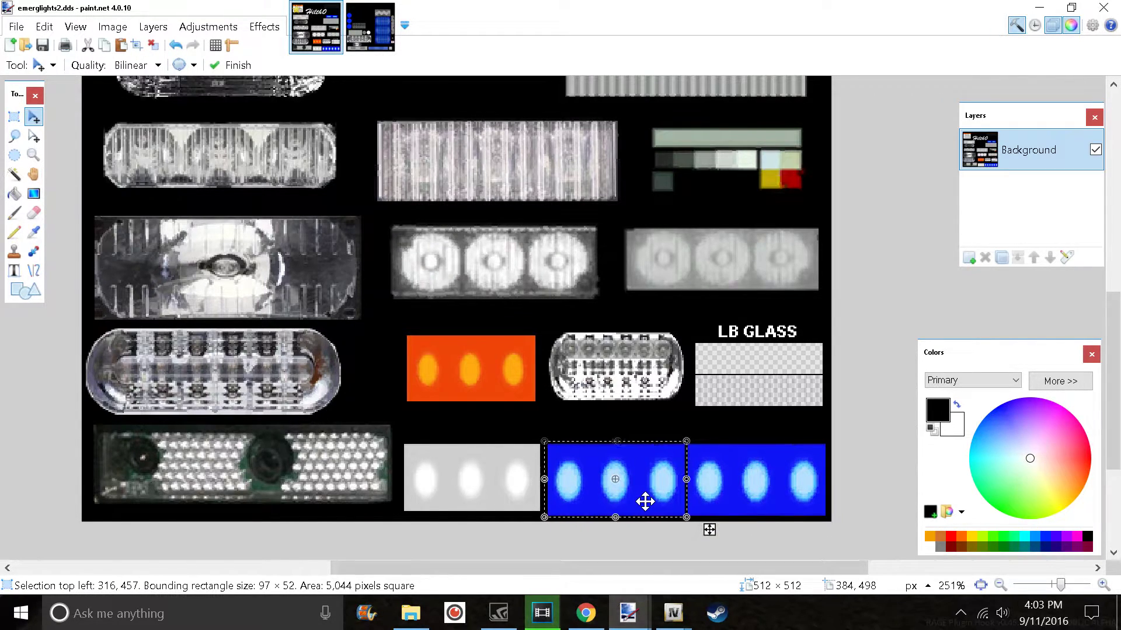
{"action": "left_click", "coordinate": [122, 51]}
{"action": "left_click_drag", "start_coordinate": [785, 490], "coordinate": [500, 384]}
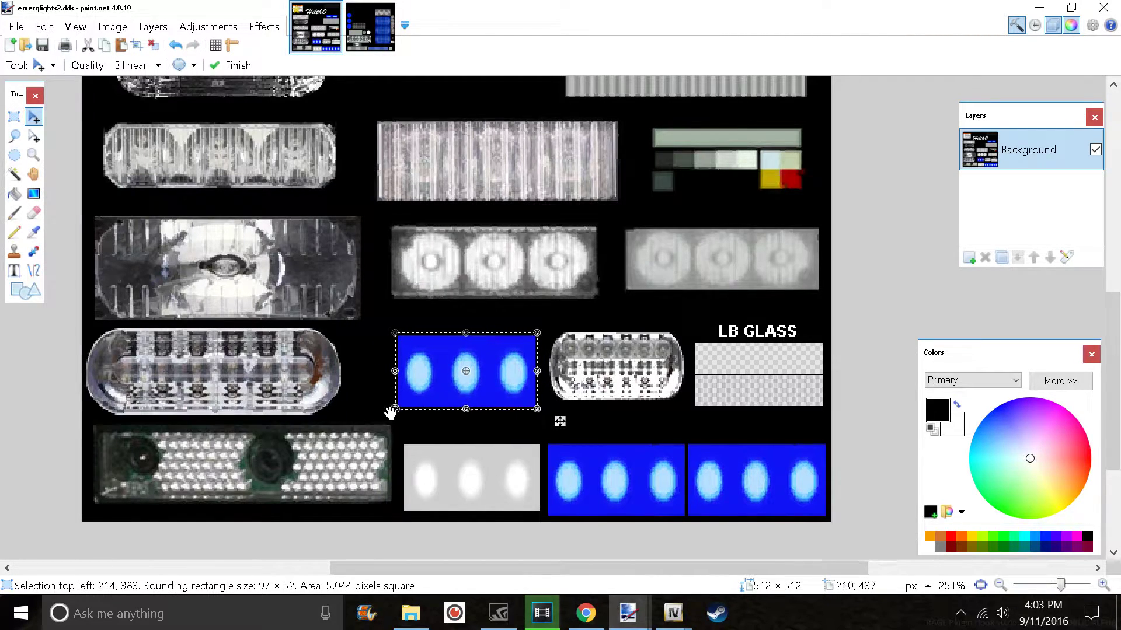
{"action": "mouse_move", "coordinate": [390, 413]}
{"action": "left_mouse_down"}
{"action": "mouse_move", "coordinate": [407, 399]}
{"action": "mouse_move", "coordinate": [400, 408]}
{"action": "left_mouse_up"}
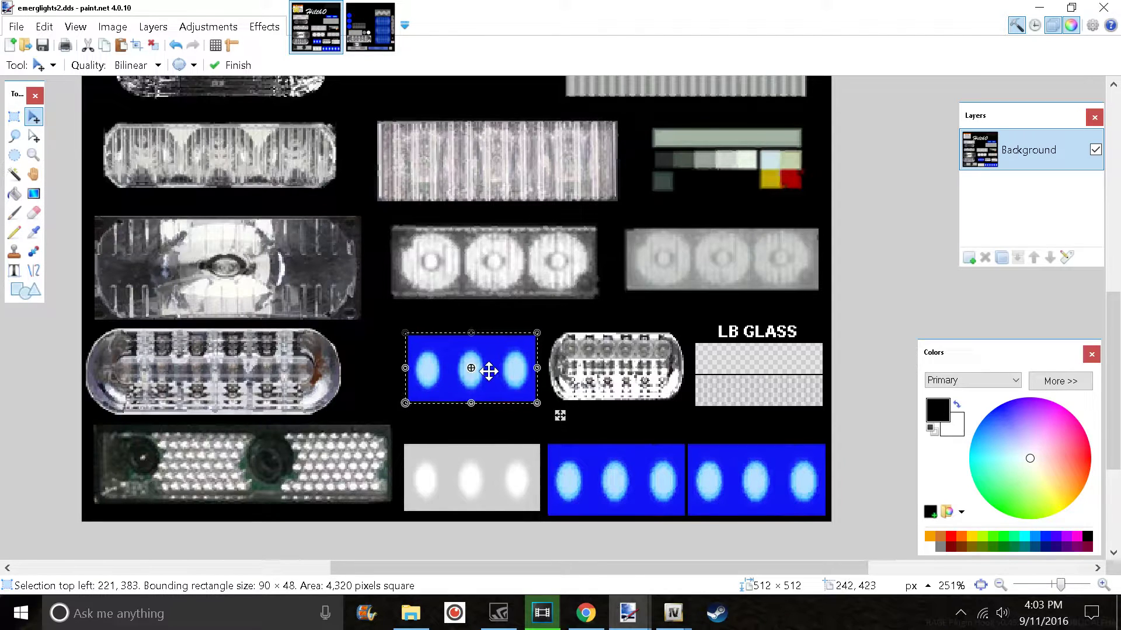
Cover the white three-light panel with a stretched blue panel copy
{"action": "left_click", "coordinate": [105, 57]}
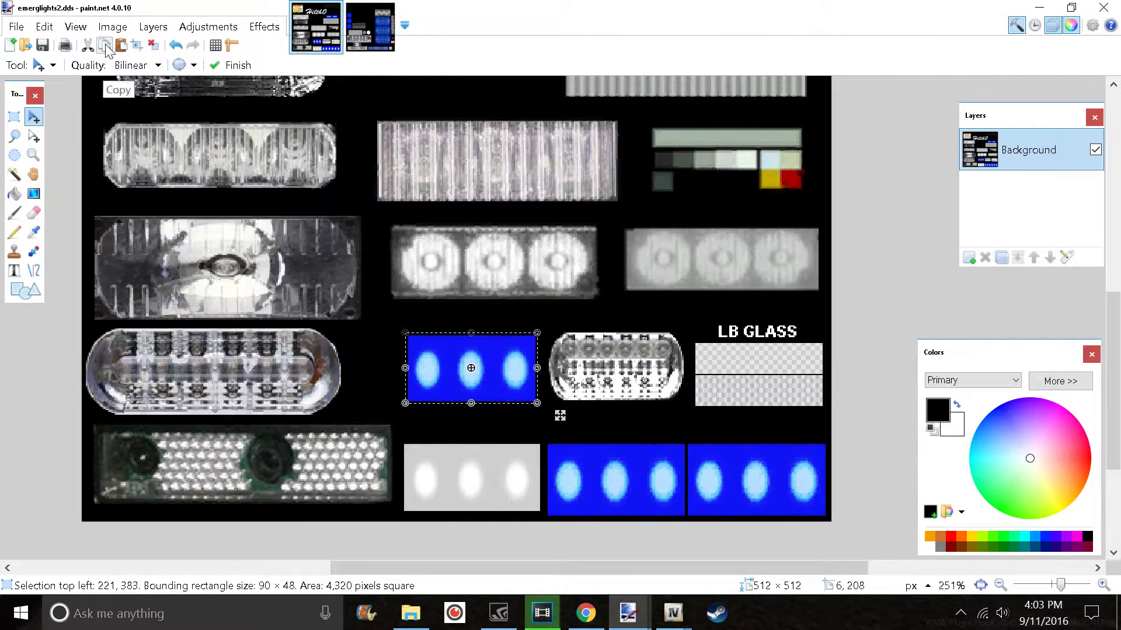
{"action": "left_click_drag", "start_coordinate": [559, 416], "coordinate": [563, 527]}
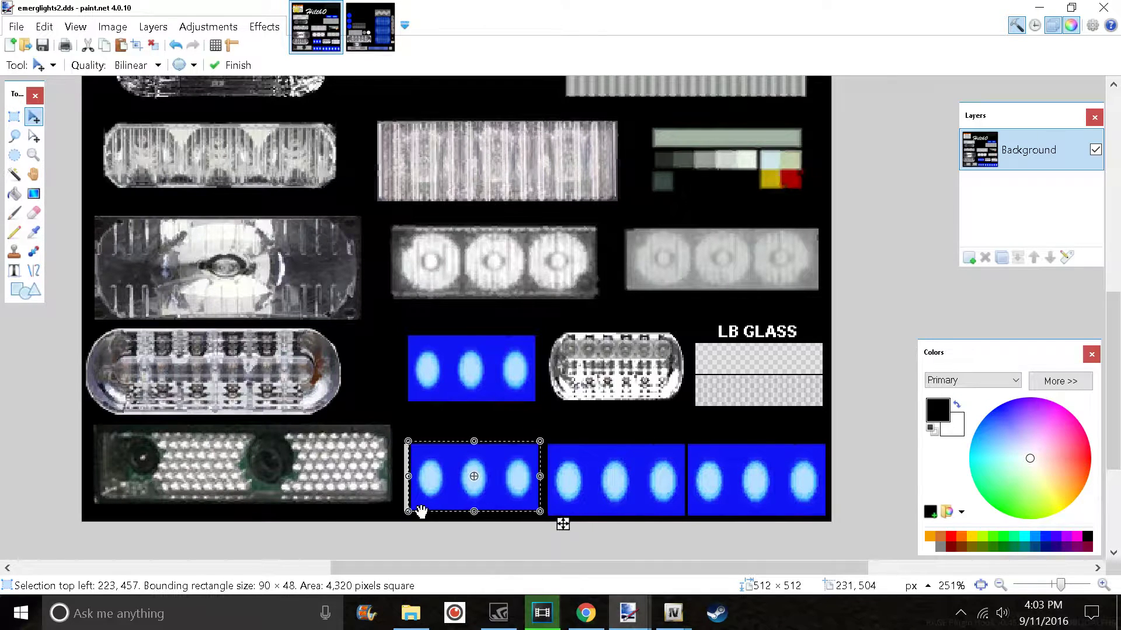
{"action": "left_click_drag", "start_coordinate": [406, 474], "coordinate": [402, 474]}
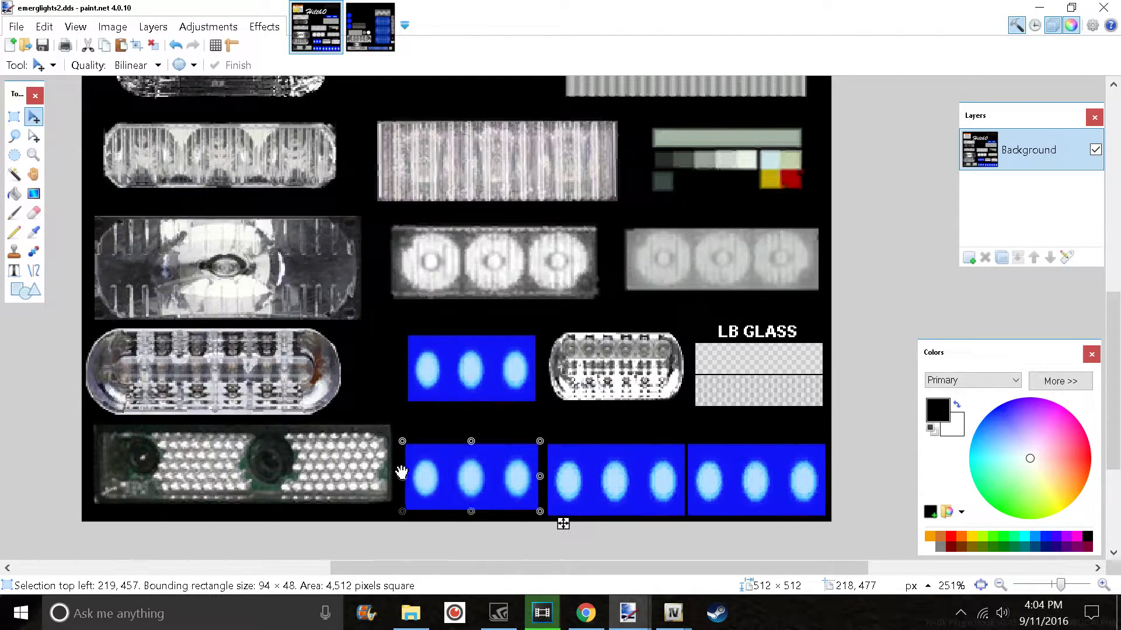
{"action": "left_click_drag", "start_coordinate": [473, 511], "coordinate": [474, 519]}
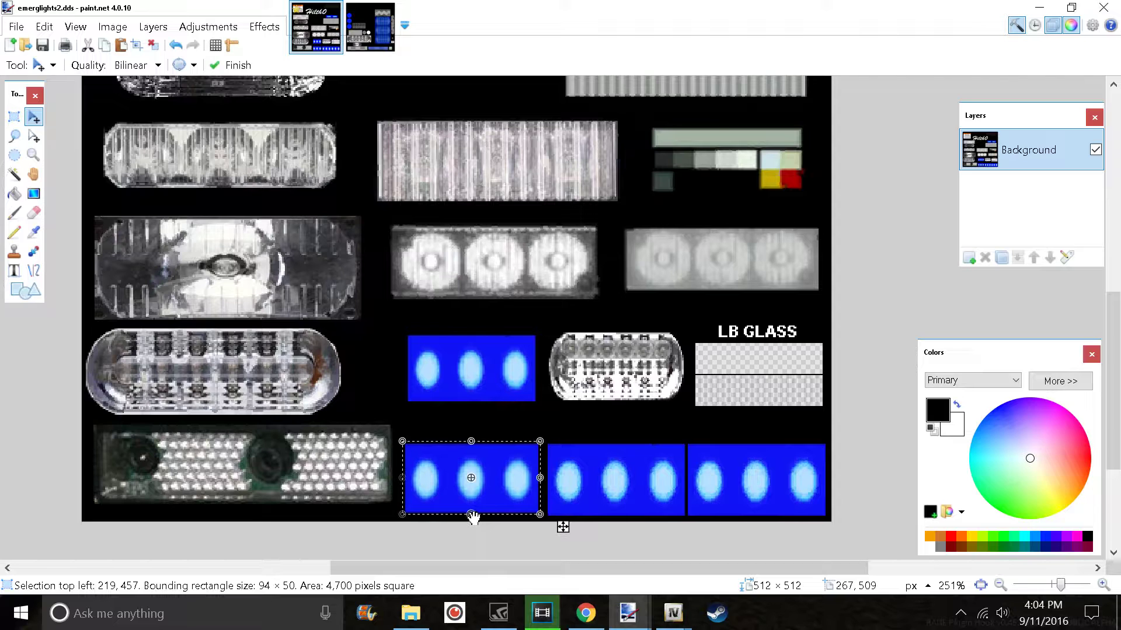
{"action": "key", "text": "ctrl+d"}
Zoom in and out to inspect the all-blue emerglights2 light panels
{"action": "scroll", "coordinate": [487, 517], "scroll_direction": "up", "scroll_amount": 3}
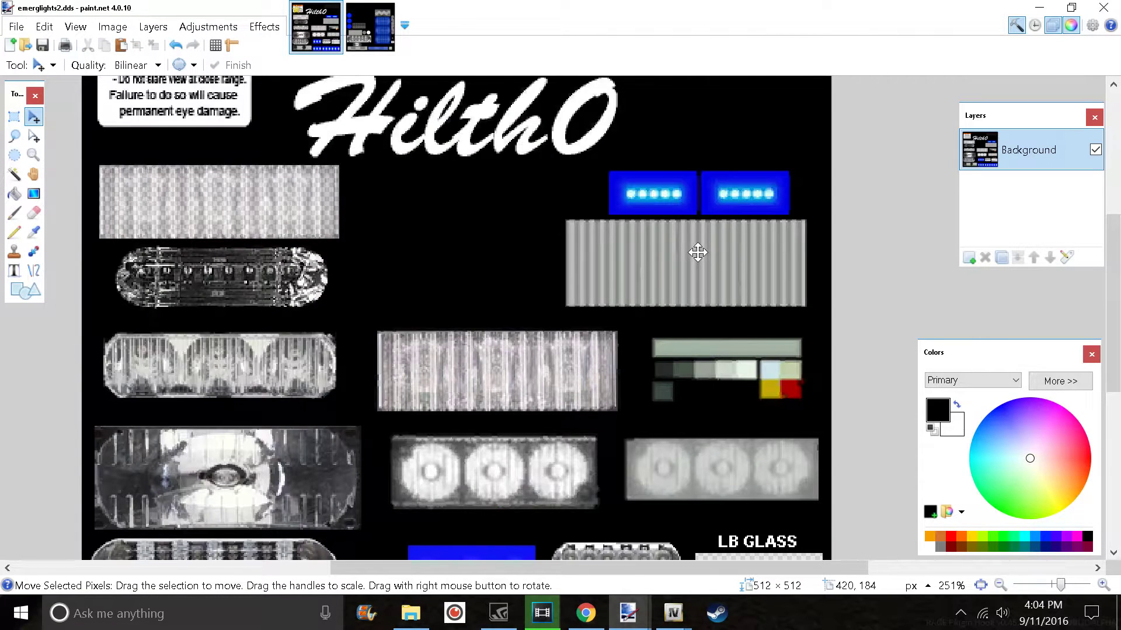
{"action": "scroll", "coordinate": [653, 289], "scroll_direction": "down", "scroll_amount": 4}
{"action": "scroll", "coordinate": [647, 298], "scroll_direction": "down", "scroll_amount": 5}
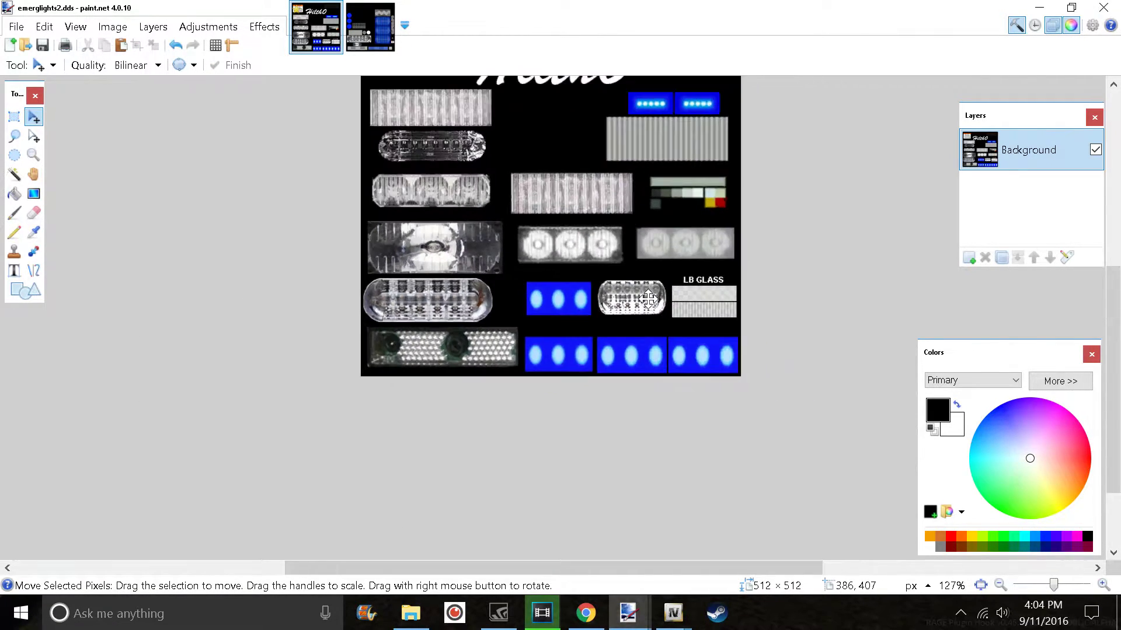
{"action": "scroll", "coordinate": [664, 395], "scroll_direction": "up", "scroll_amount": 5}
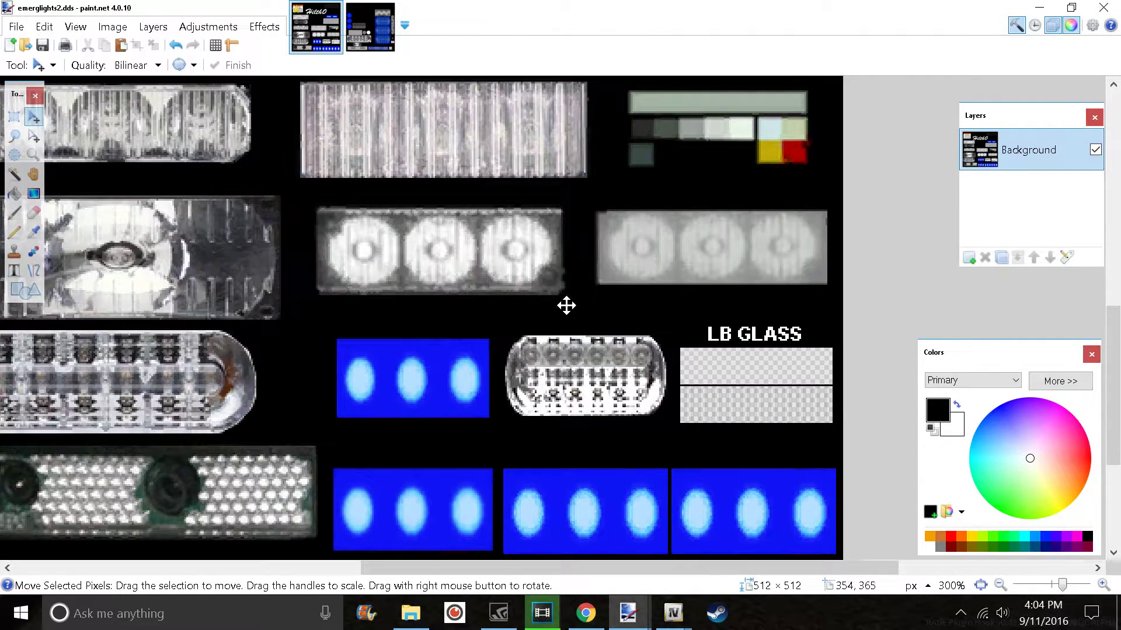
{"action": "scroll", "coordinate": [566, 305], "scroll_direction": "up", "scroll_amount": 1}
{"action": "scroll", "coordinate": [553, 322], "scroll_direction": "down", "scroll_amount": 4}
{"action": "scroll", "coordinate": [553, 321], "scroll_direction": "up", "scroll_amount": 2}
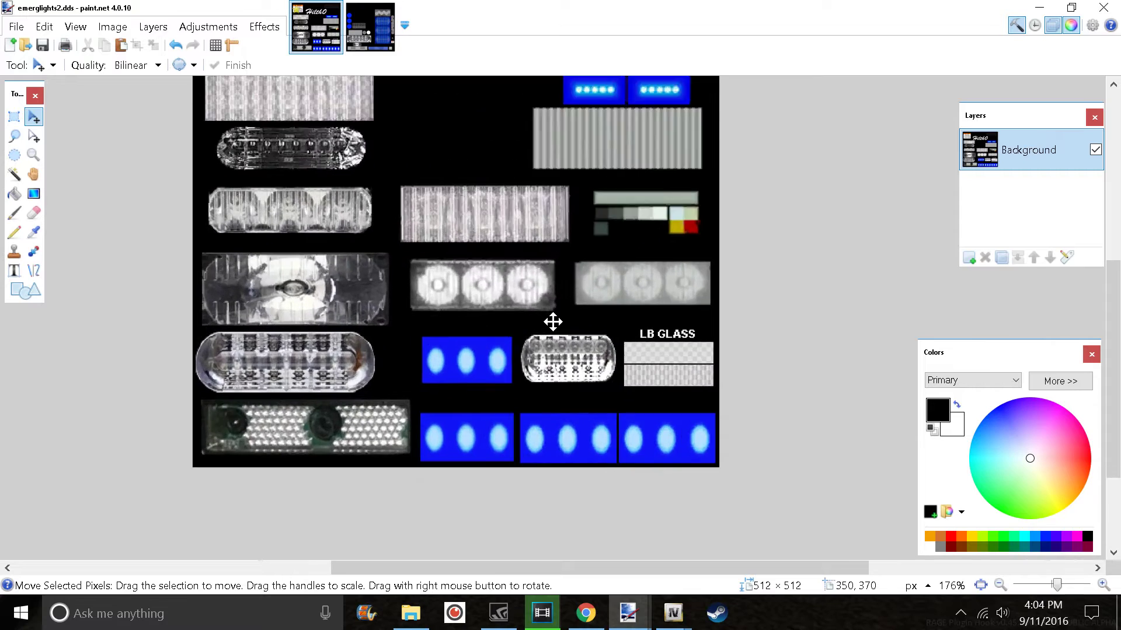
{"action": "scroll", "coordinate": [553, 321], "scroll_direction": "down", "scroll_amount": 3}
{"action": "scroll", "coordinate": [553, 321], "scroll_direction": "up", "scroll_amount": 1}
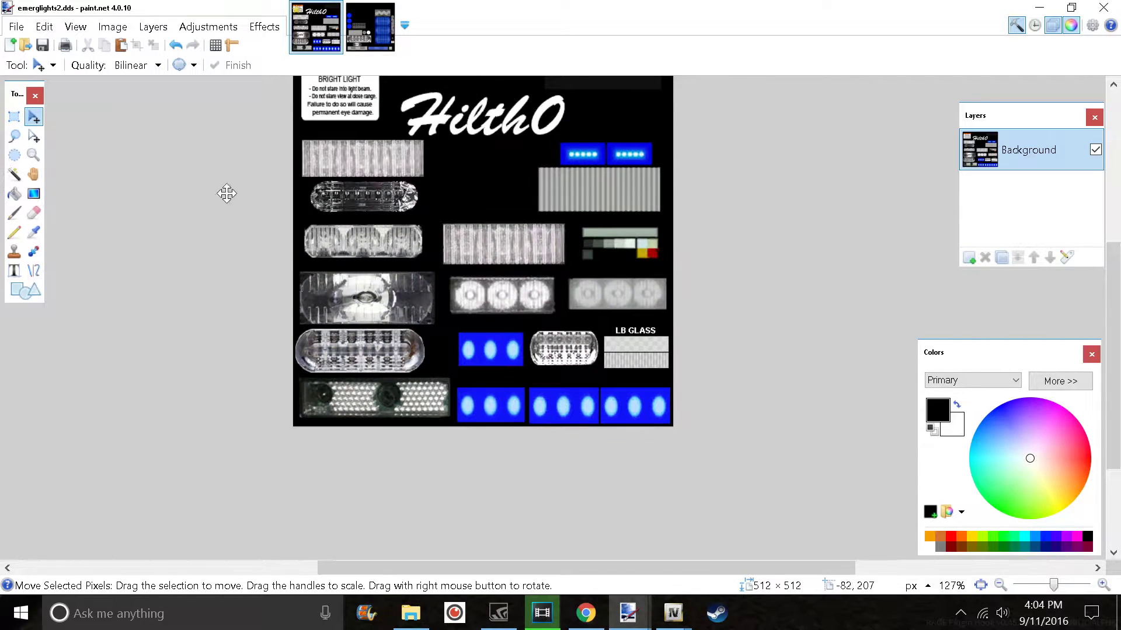
Save emerglights2 as emerglights2.png on the Desktop and minimize paint.net
{"action": "left_click", "coordinate": [16, 27]}
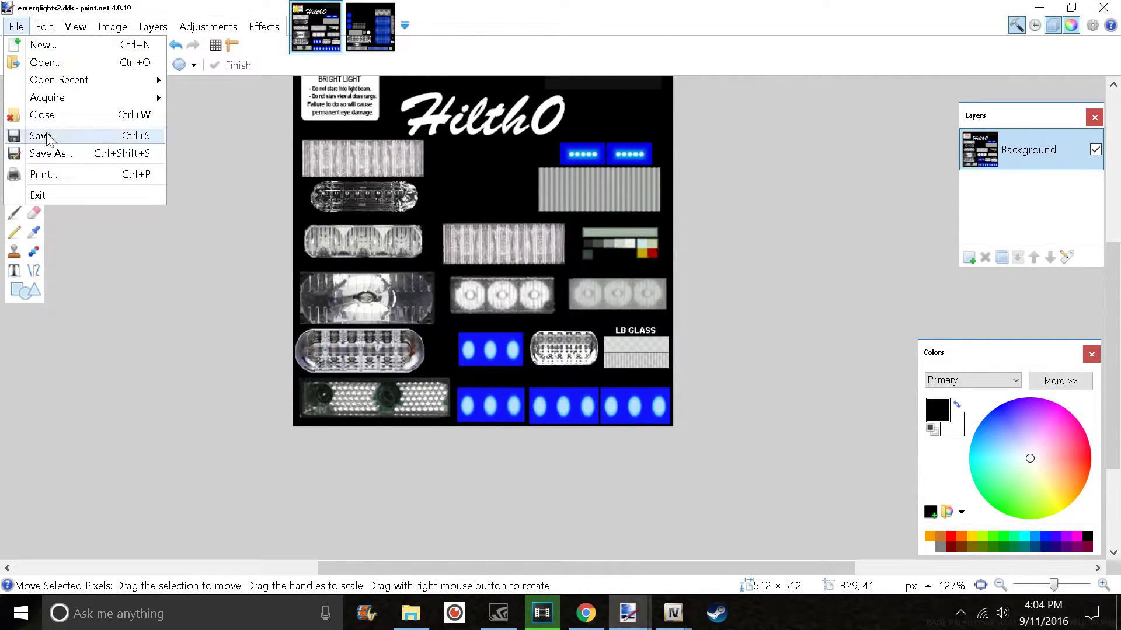
{"action": "left_click", "coordinate": [50, 154]}
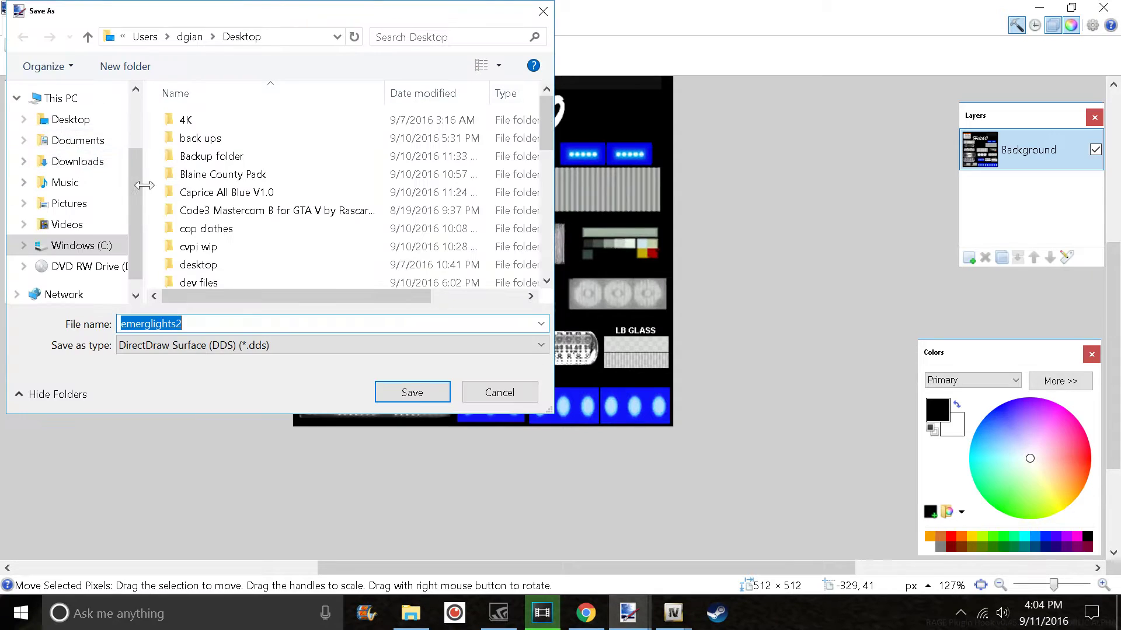
{"action": "left_click", "coordinate": [186, 349]}
{"action": "left_click", "coordinate": [185, 421]}
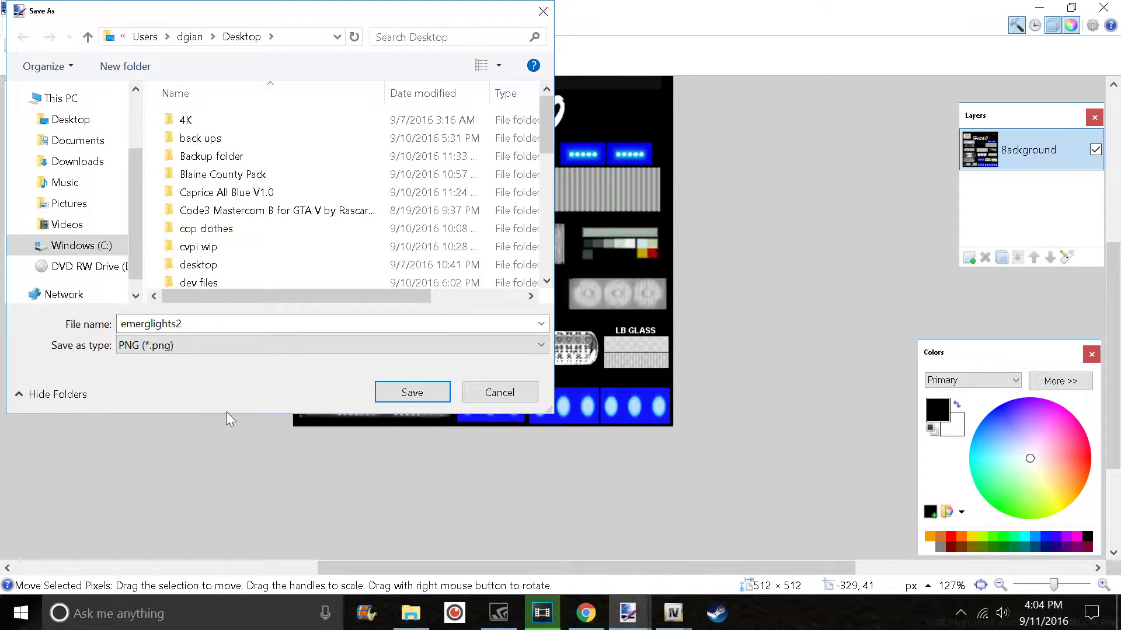
{"action": "left_click", "coordinate": [425, 390]}
{"action": "left_click", "coordinate": [709, 449]}
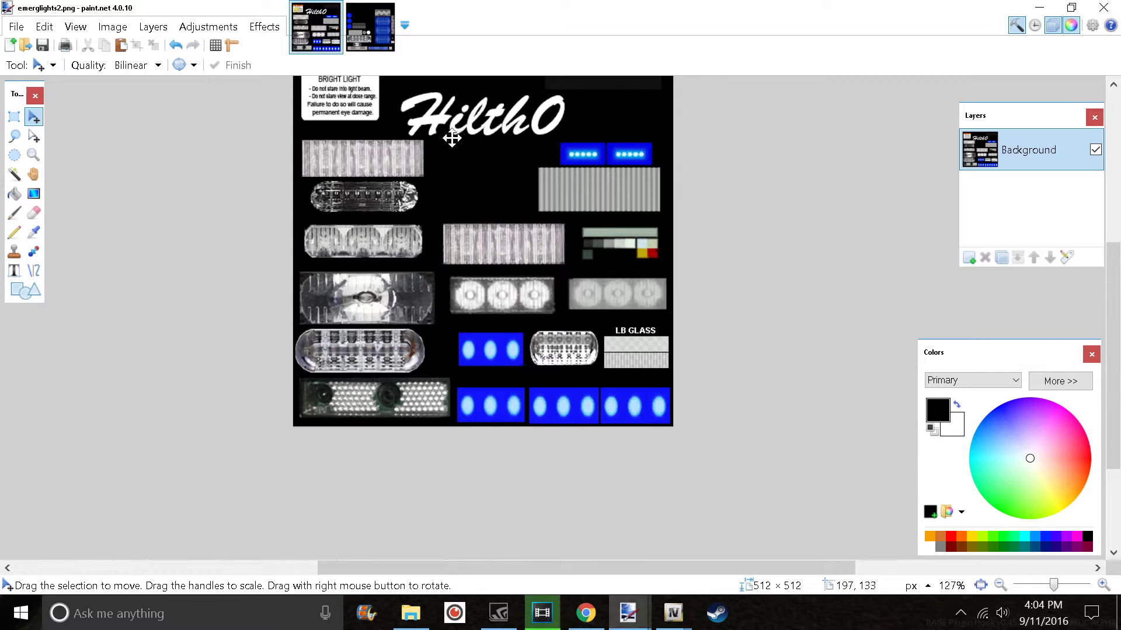
{"action": "left_click", "coordinate": [1038, 7]}
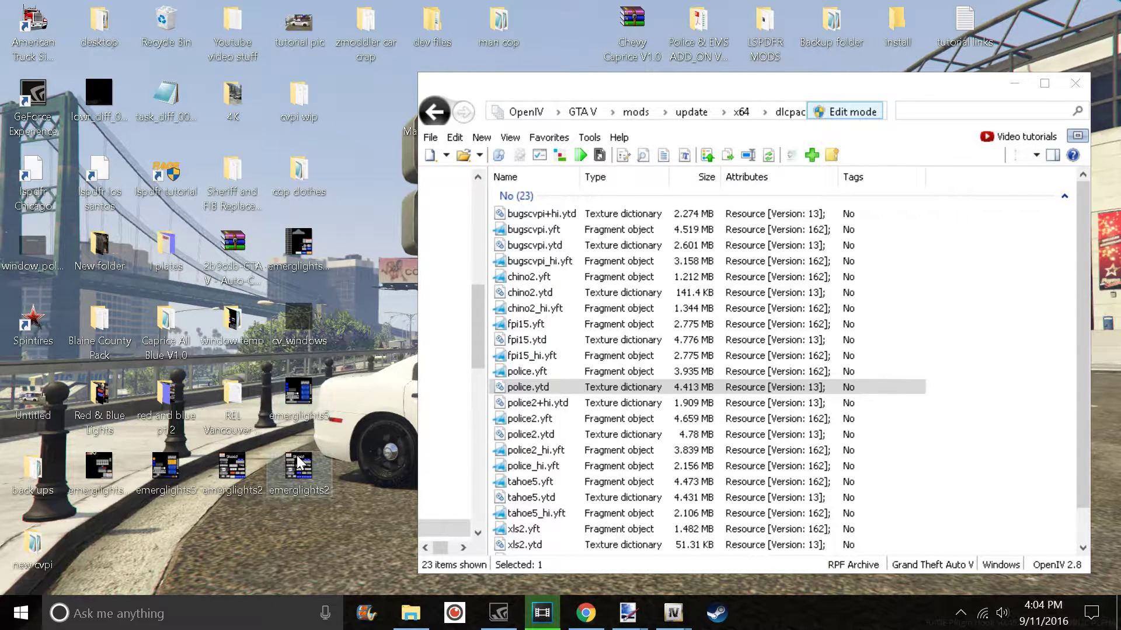
Open emerglights_fsvalor.dds from the desktop in paint.net
{"action": "right_click", "coordinate": [300, 253]}
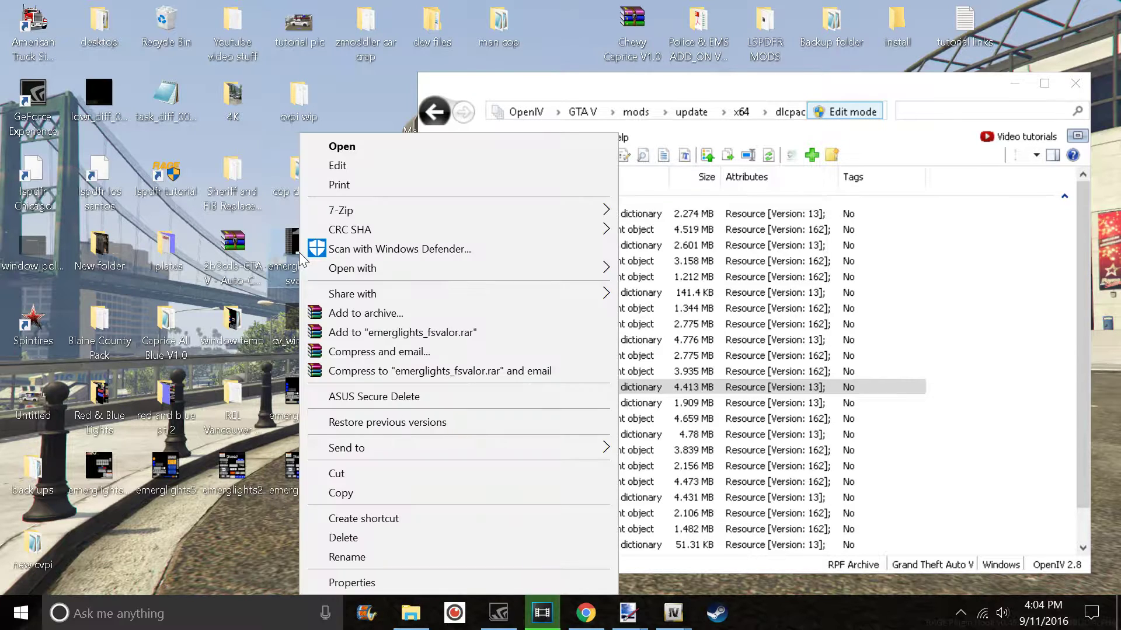
{"action": "mouse_move", "coordinate": [351, 270]}
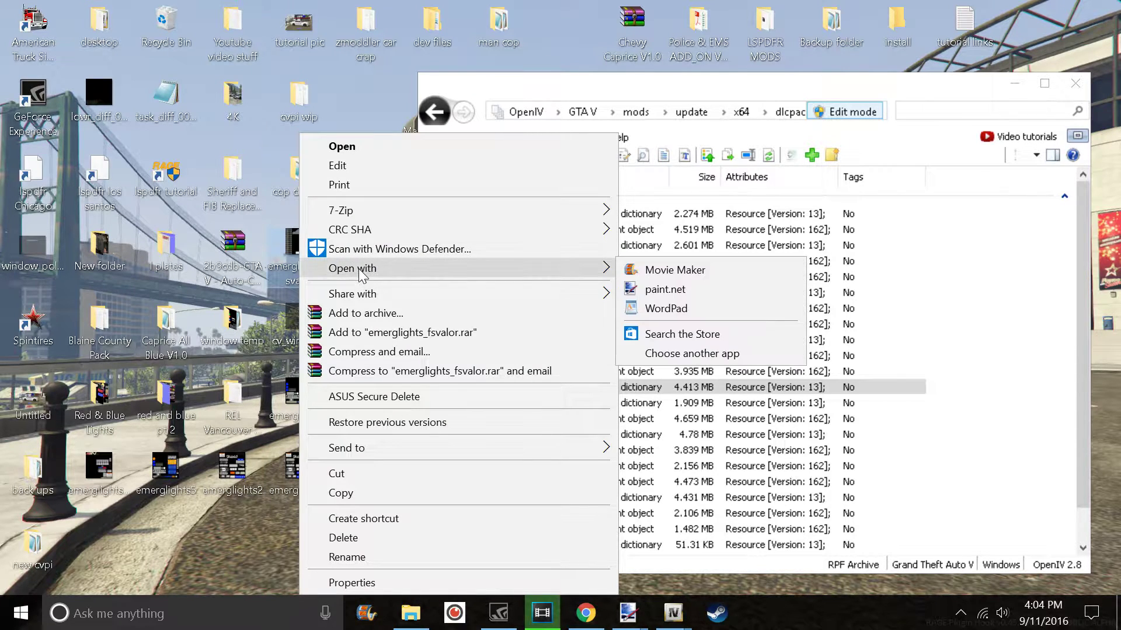
{"action": "left_click", "coordinate": [665, 289]}
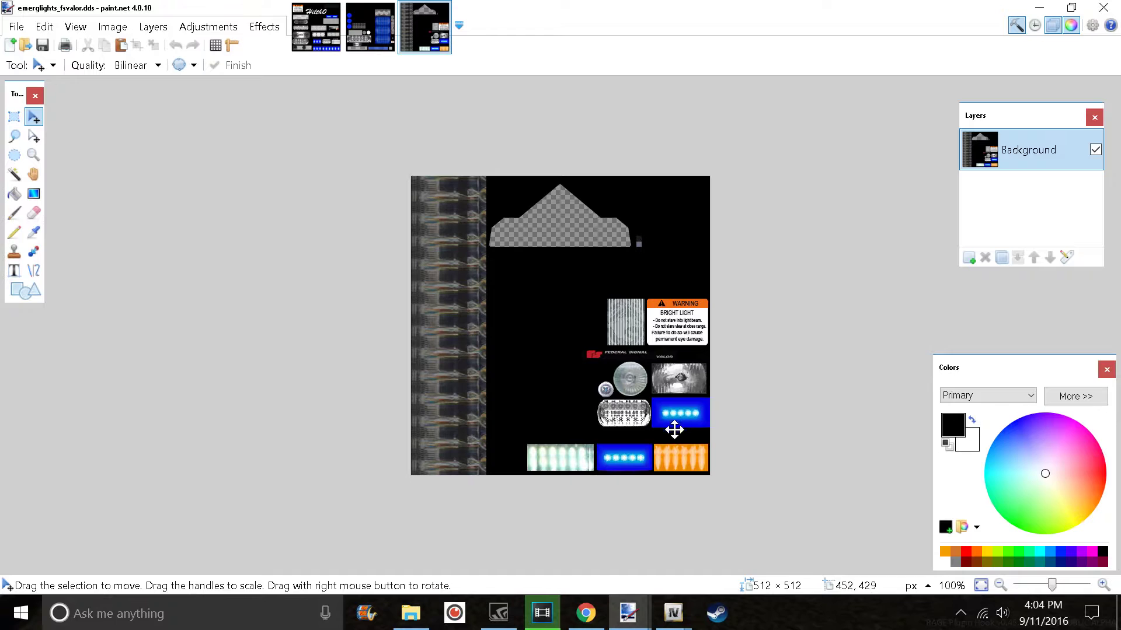
Cover the orange tile in emerglights_fsvalor with a copy of the blue five-light tile
{"action": "scroll", "coordinate": [673, 428], "scroll_direction": "up", "scroll_amount": 2}
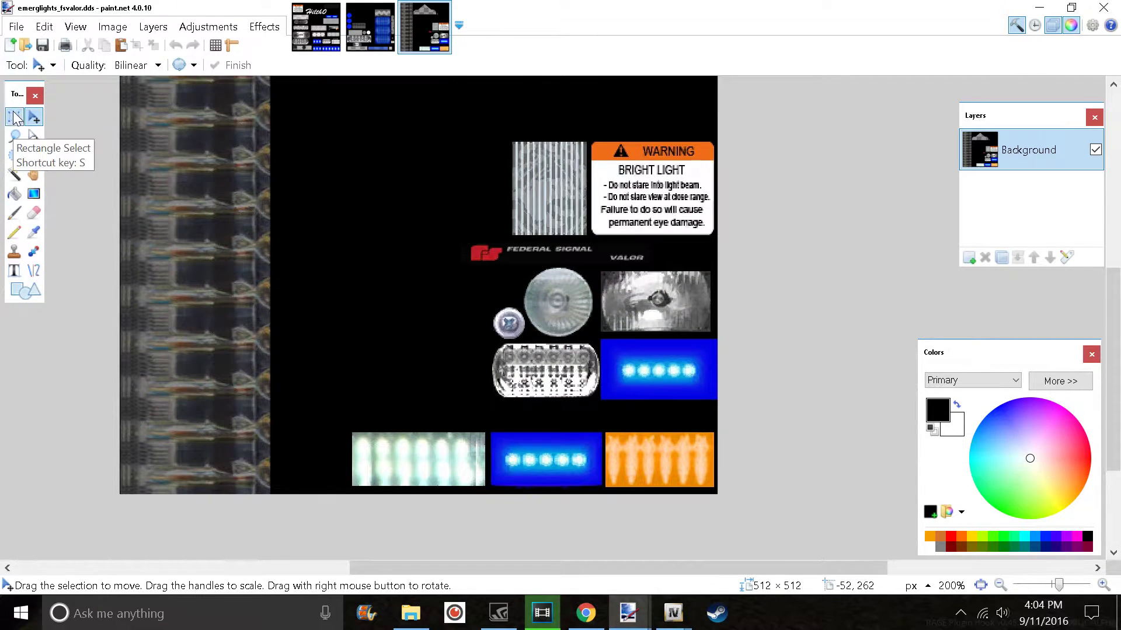
{"action": "left_click", "coordinate": [14, 116]}
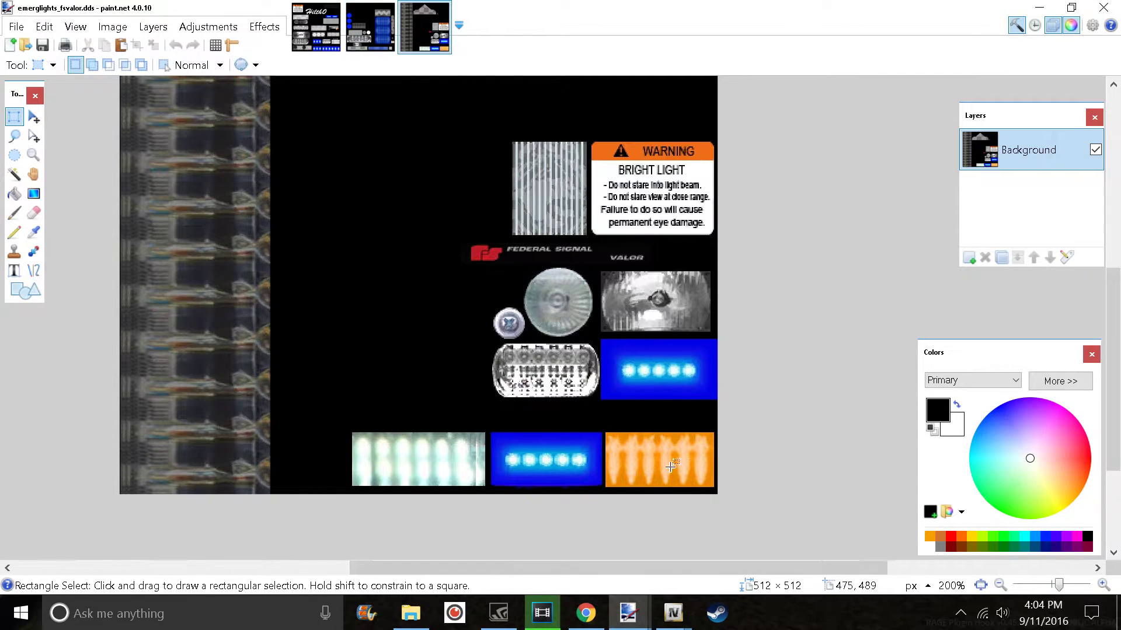
{"action": "left_click", "coordinate": [365, 29]}
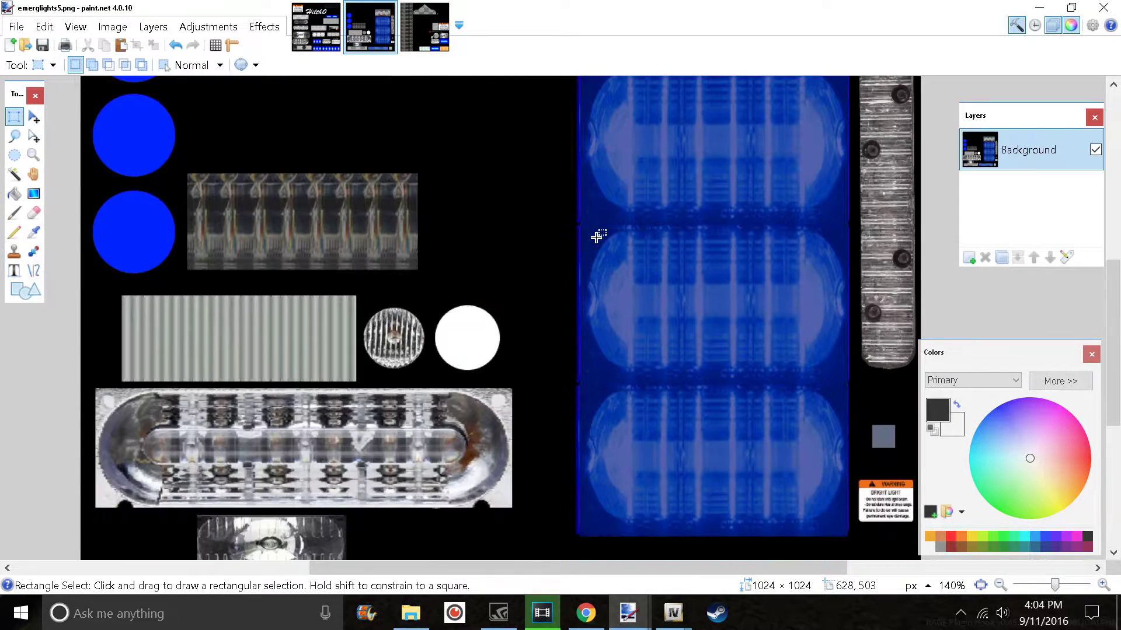
{"action": "scroll", "coordinate": [596, 236], "scroll_direction": "down", "scroll_amount": 3}
{"action": "left_click", "coordinate": [438, 37]}
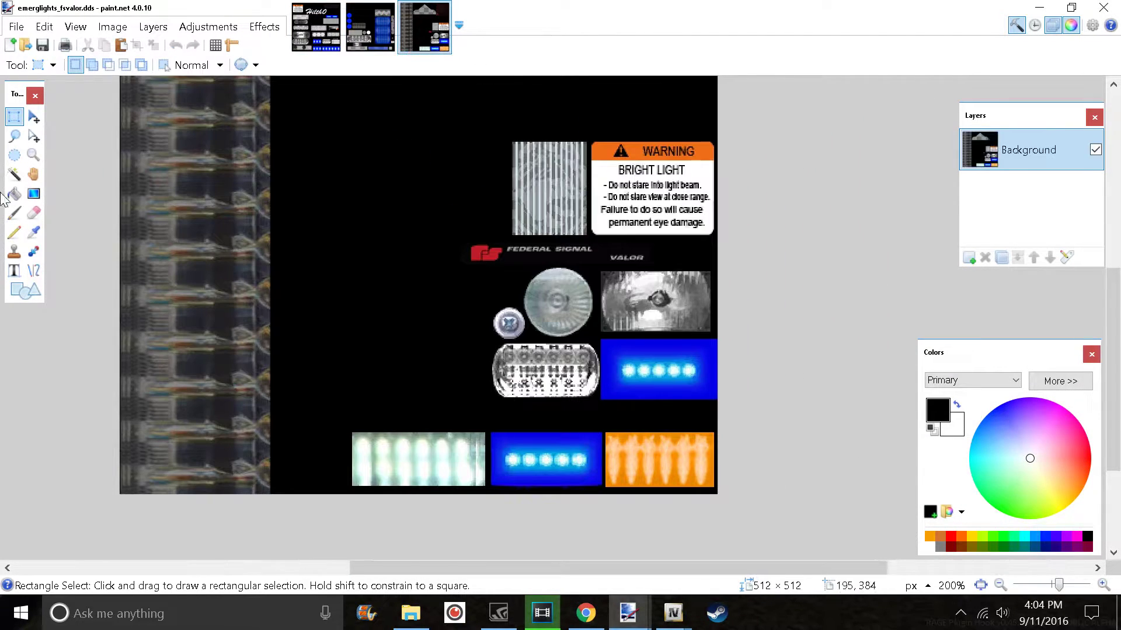
{"action": "scroll", "coordinate": [589, 332], "scroll_direction": "up", "scroll_amount": 1}
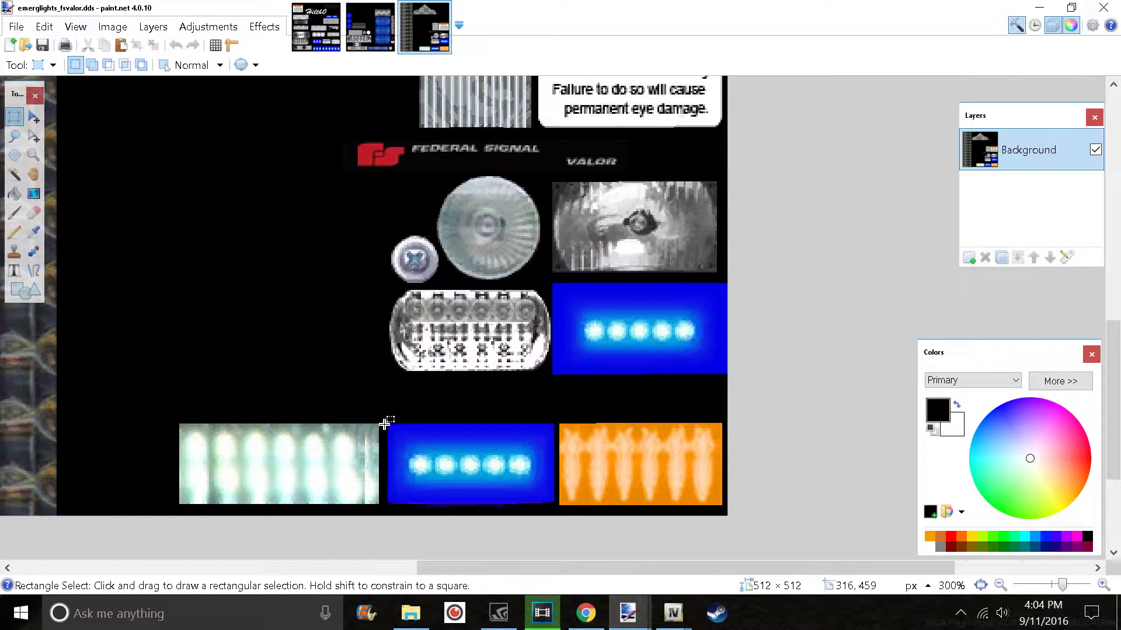
{"action": "left_click_drag", "start_coordinate": [387, 424], "coordinate": [552, 506]}
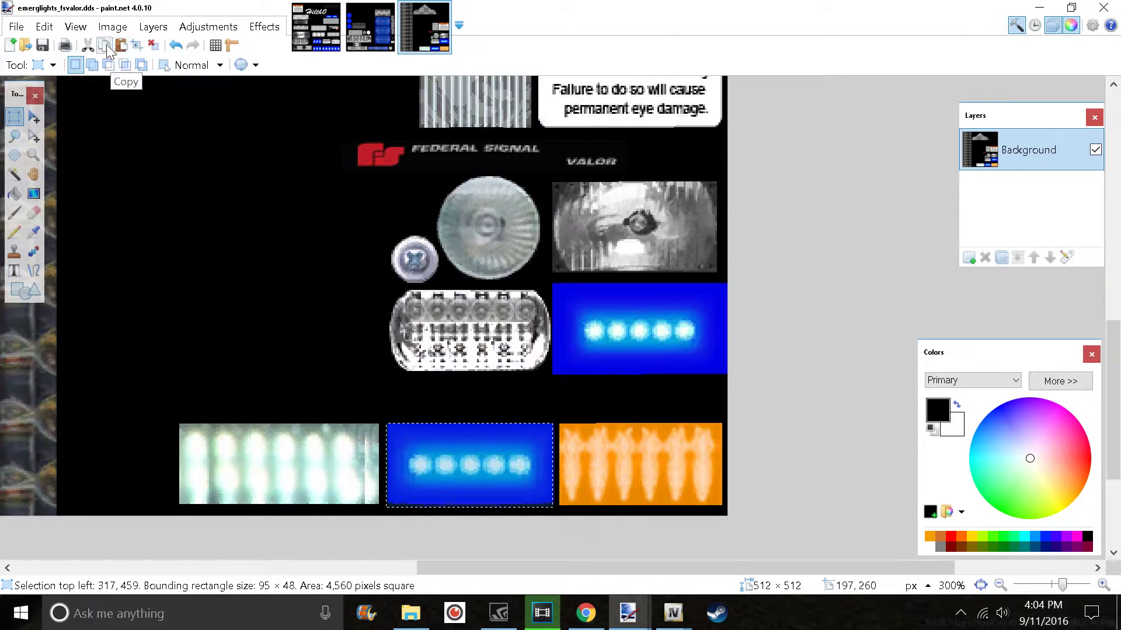
{"action": "left_click", "coordinate": [121, 49]}
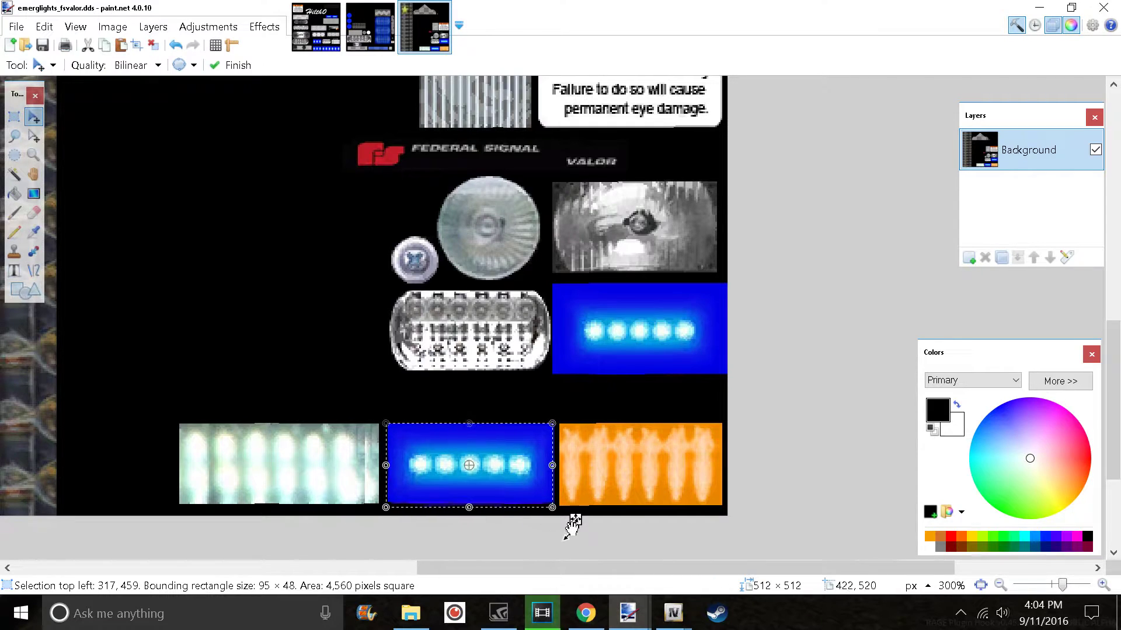
{"action": "left_click_drag", "start_coordinate": [570, 520], "coordinate": [747, 522]}
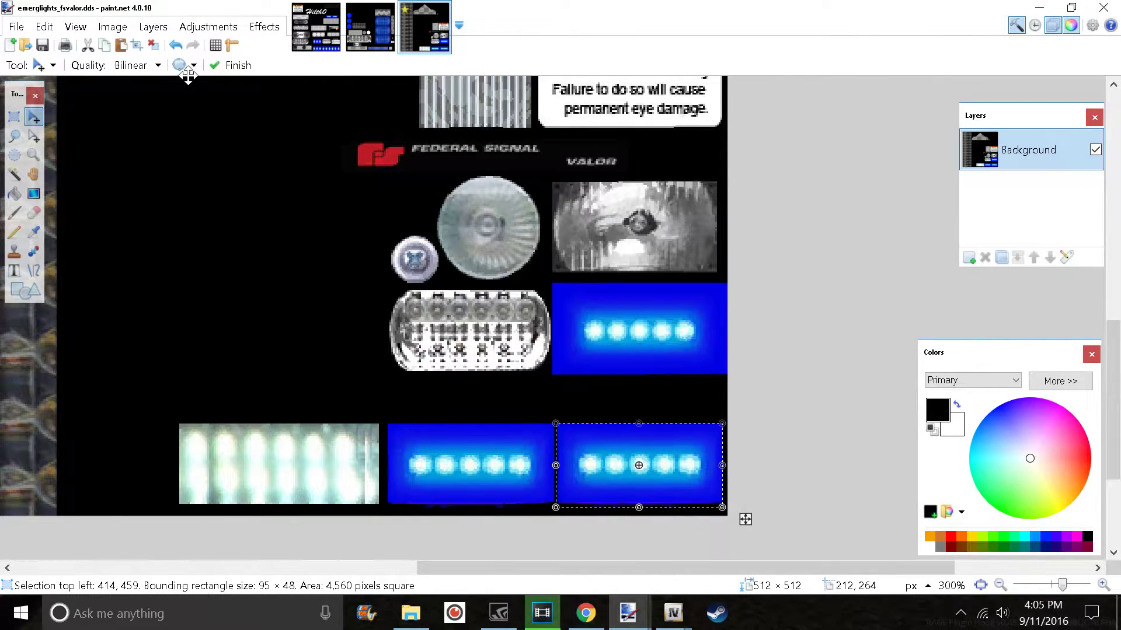
{"action": "left_click", "coordinate": [124, 45]}
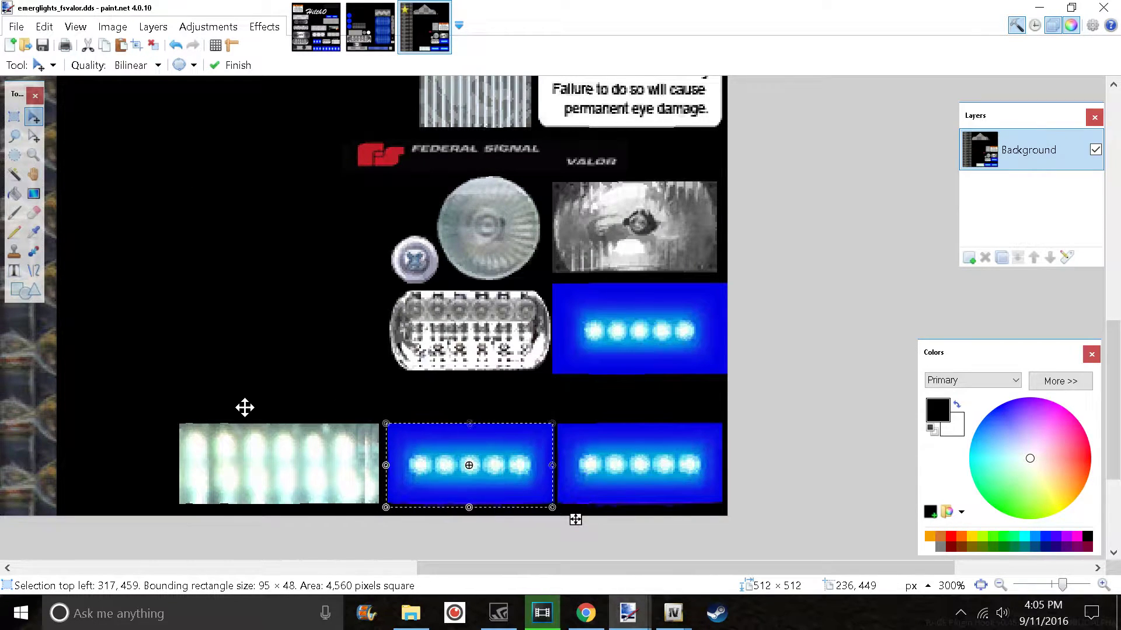
{"action": "key", "text": "ctrl+d"}
Save the edited Valor texture to the Desktop as a PNG
{"action": "scroll", "coordinate": [336, 374], "scroll_direction": "down", "scroll_amount": 5}
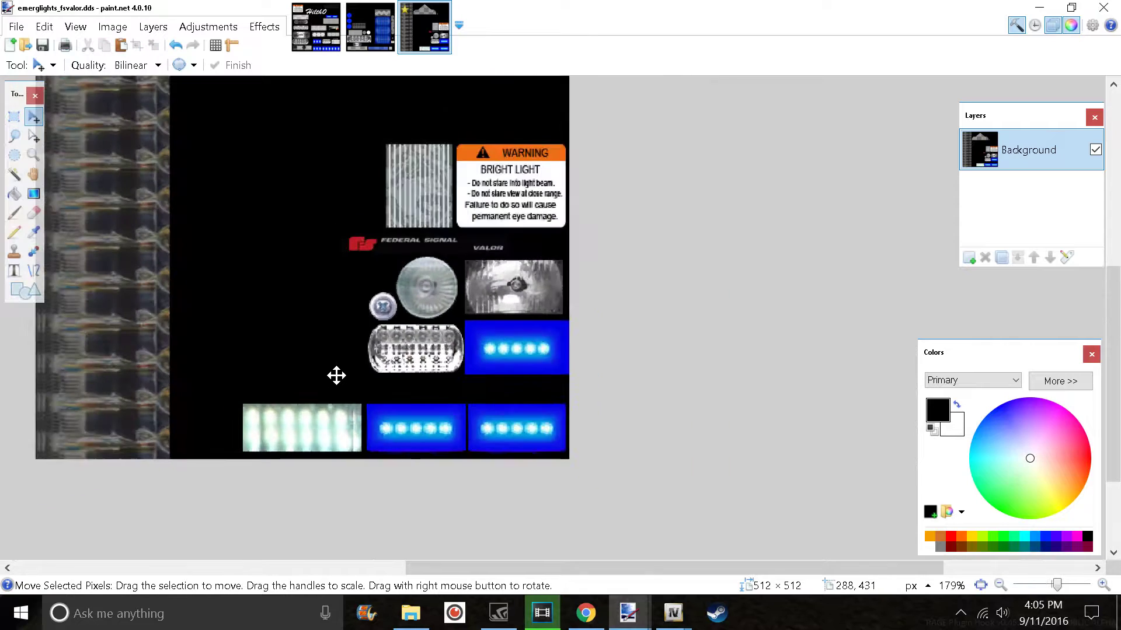
{"action": "scroll", "coordinate": [336, 375], "scroll_direction": "down", "scroll_amount": 1}
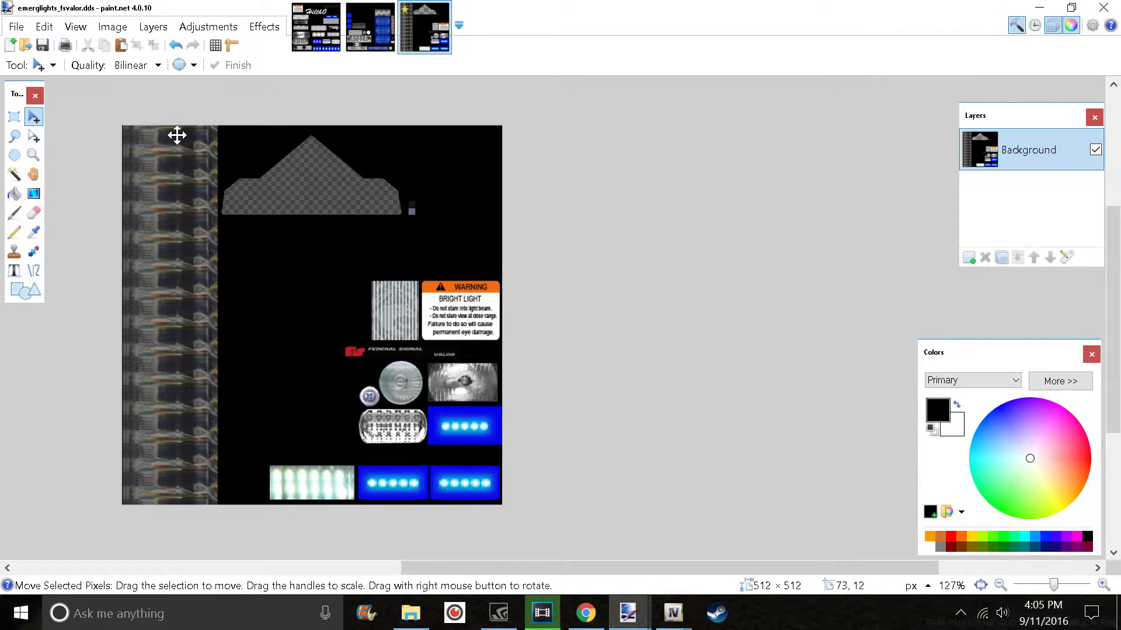
{"action": "left_click", "coordinate": [16, 27]}
{"action": "left_click", "coordinate": [42, 151]}
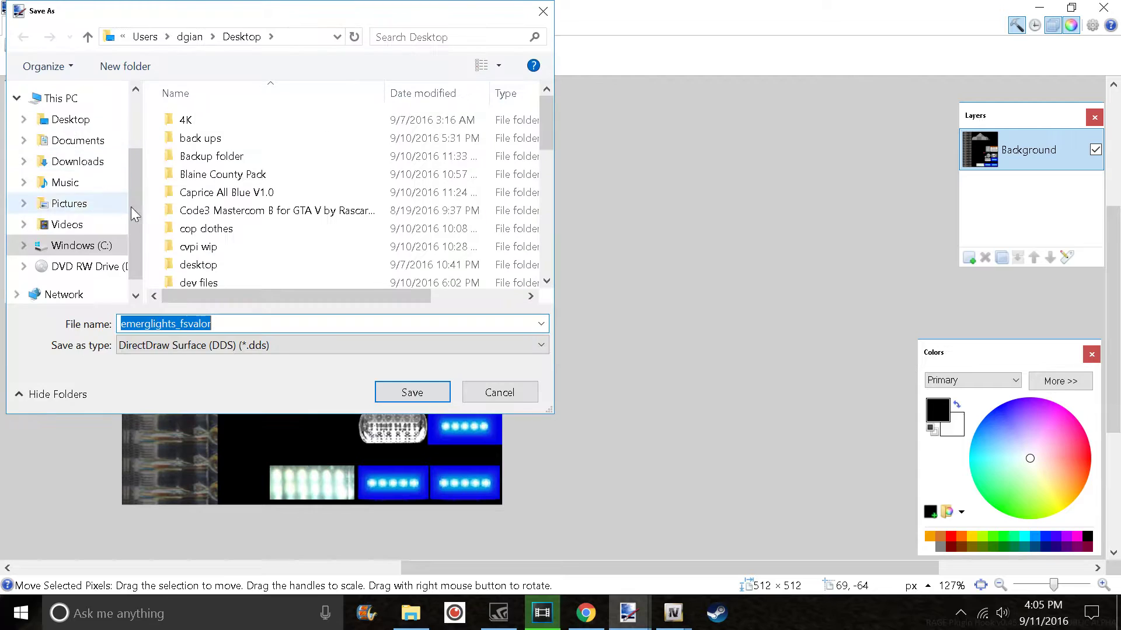
{"action": "left_click", "coordinate": [243, 345]}
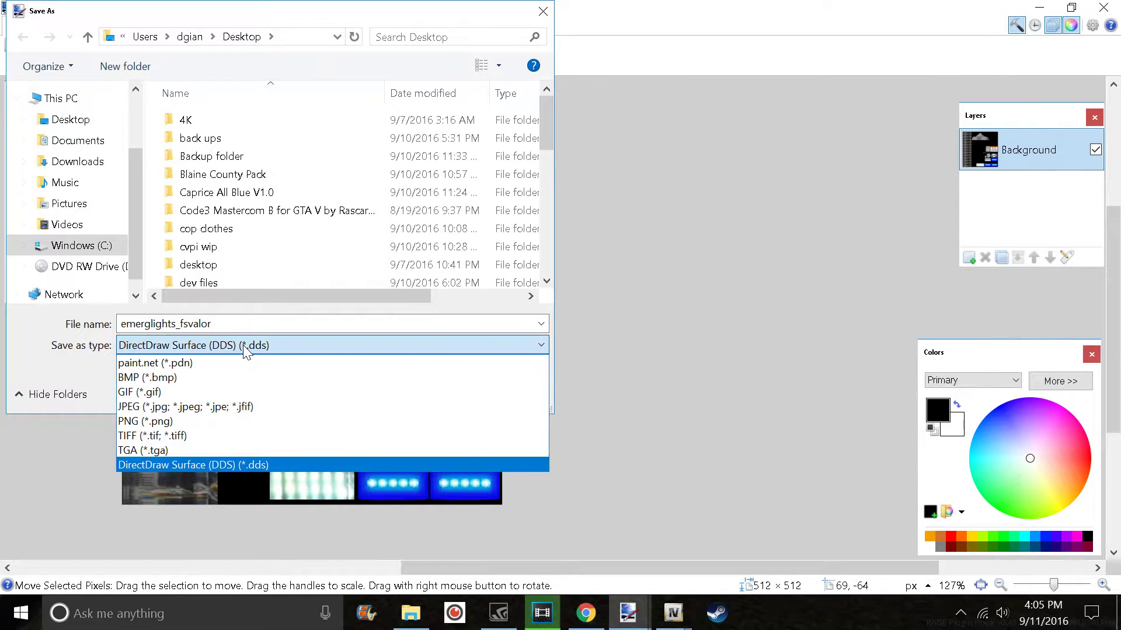
{"action": "left_click", "coordinate": [178, 421]}
{"action": "left_click", "coordinate": [397, 389]}
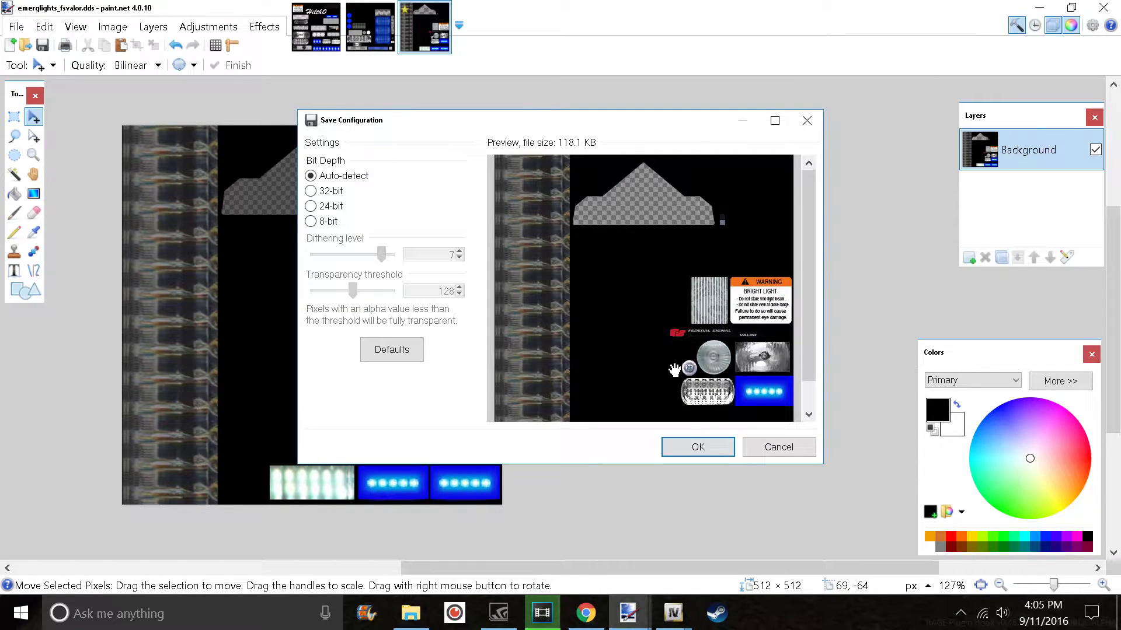
{"action": "left_click", "coordinate": [700, 448]}
Open emerglights_fslegend from the desktop in paint.net
{"action": "left_click", "coordinate": [1039, 7]}
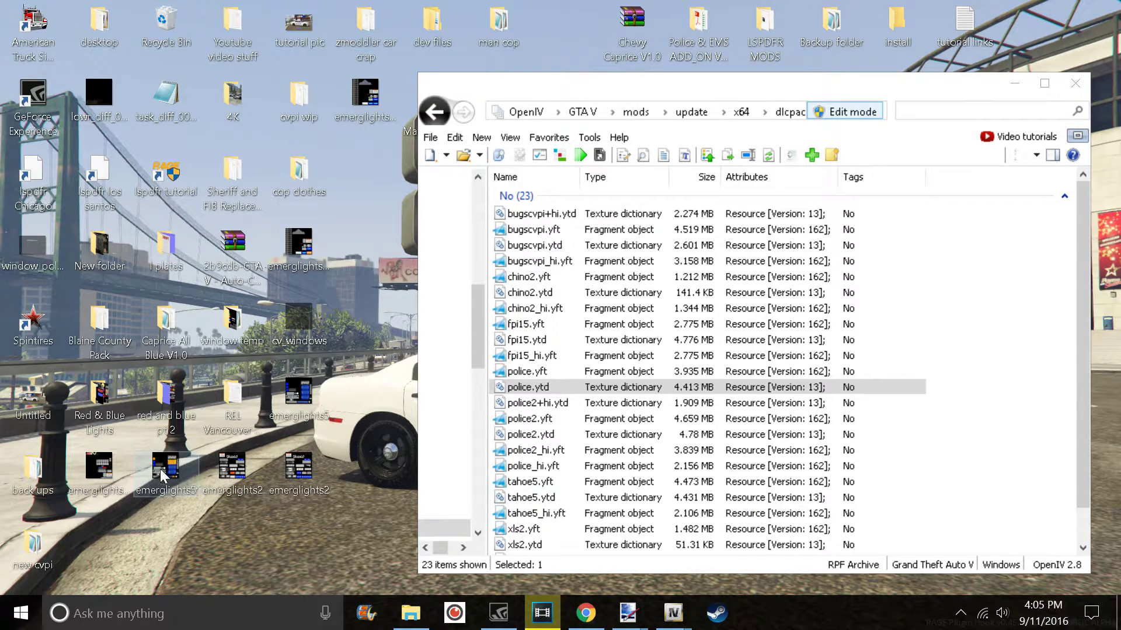
{"action": "right_click", "coordinate": [100, 468]}
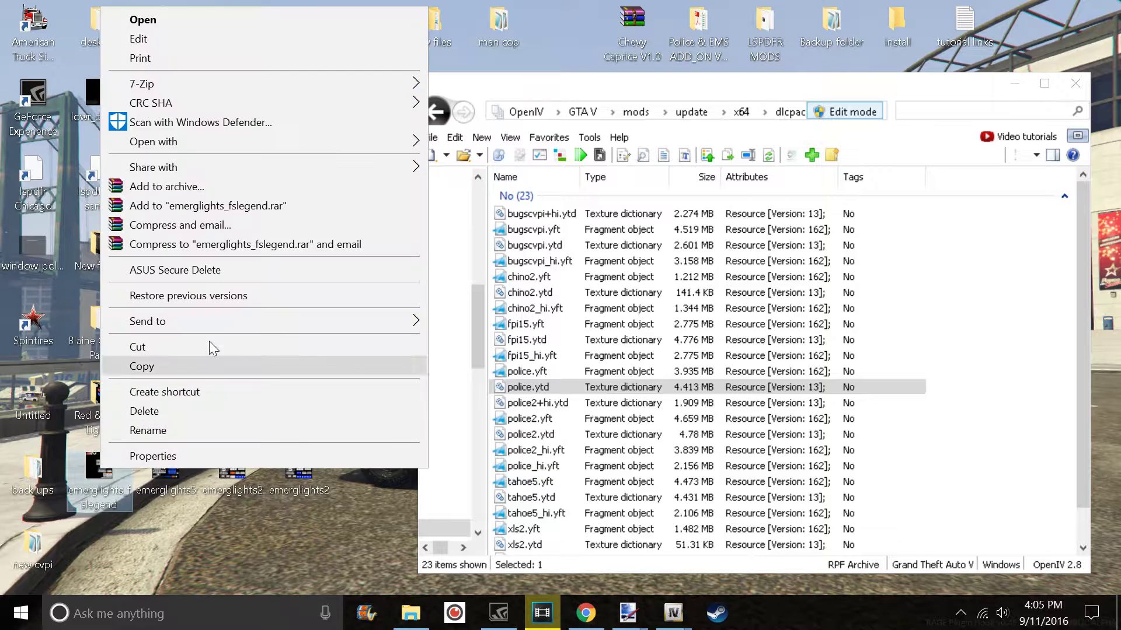
{"action": "mouse_move", "coordinate": [163, 142]}
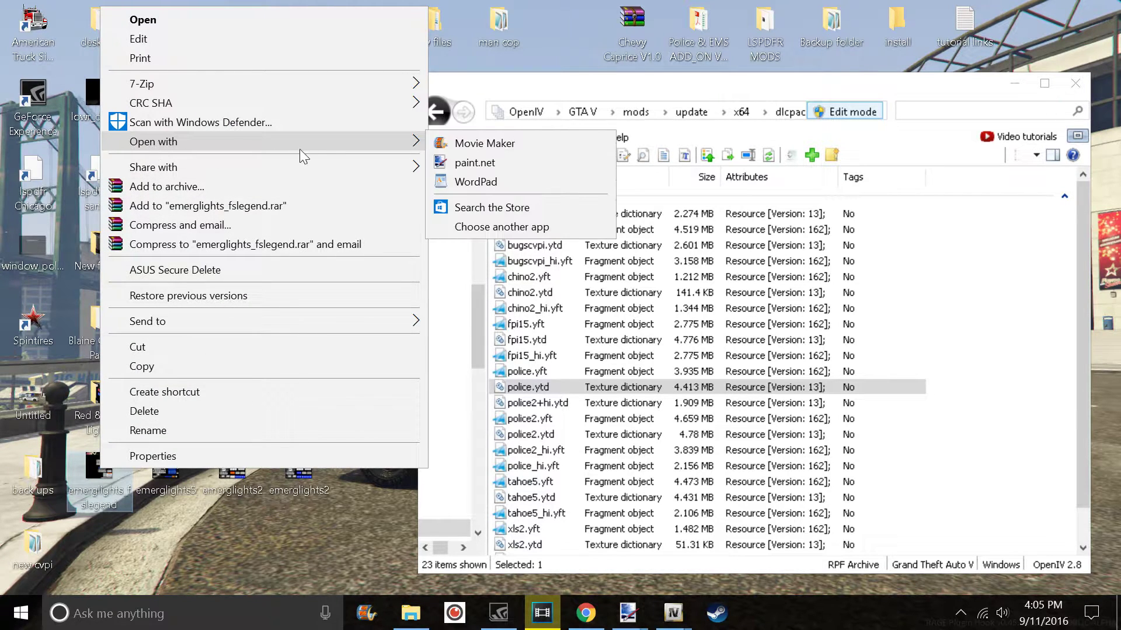
{"action": "left_click", "coordinate": [492, 160]}
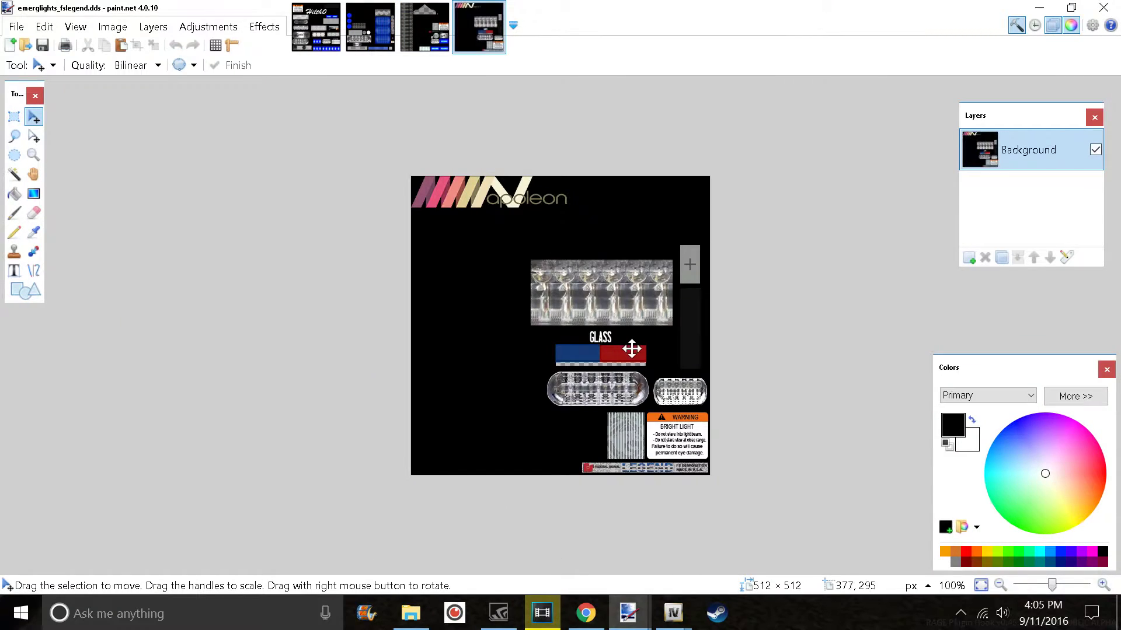
Select the blue swatch under GLASS and paste a copy over the red swatch, then undo that attempt
{"action": "scroll", "coordinate": [651, 352], "scroll_direction": "up", "scroll_amount": 3}
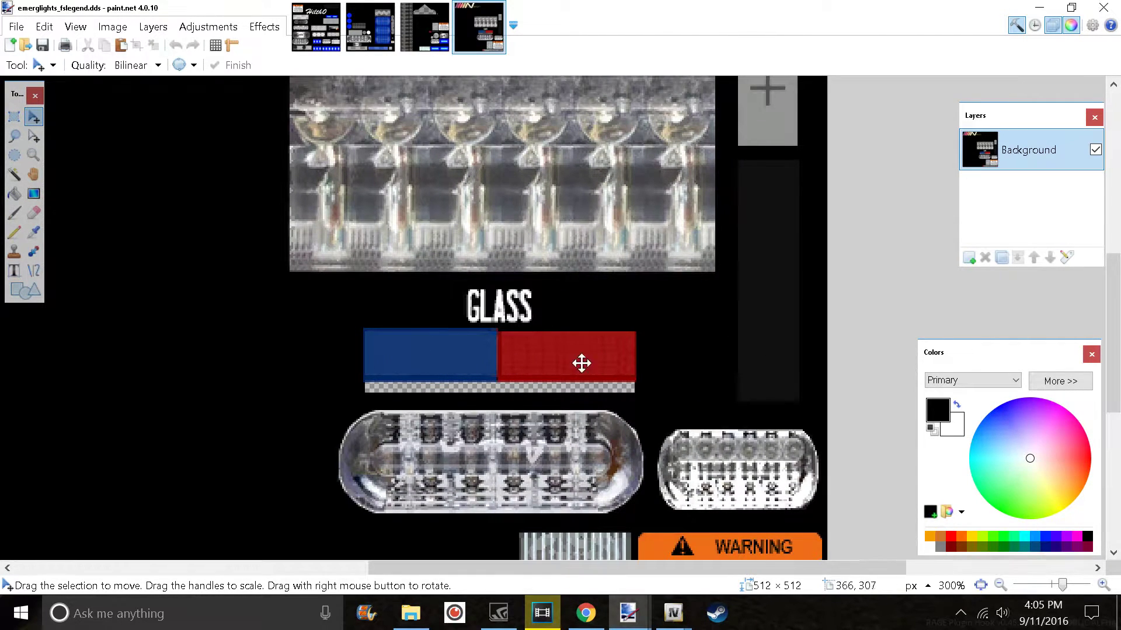
{"action": "left_click", "coordinate": [14, 116]}
{"action": "scroll", "coordinate": [380, 305], "scroll_direction": "up", "scroll_amount": 2}
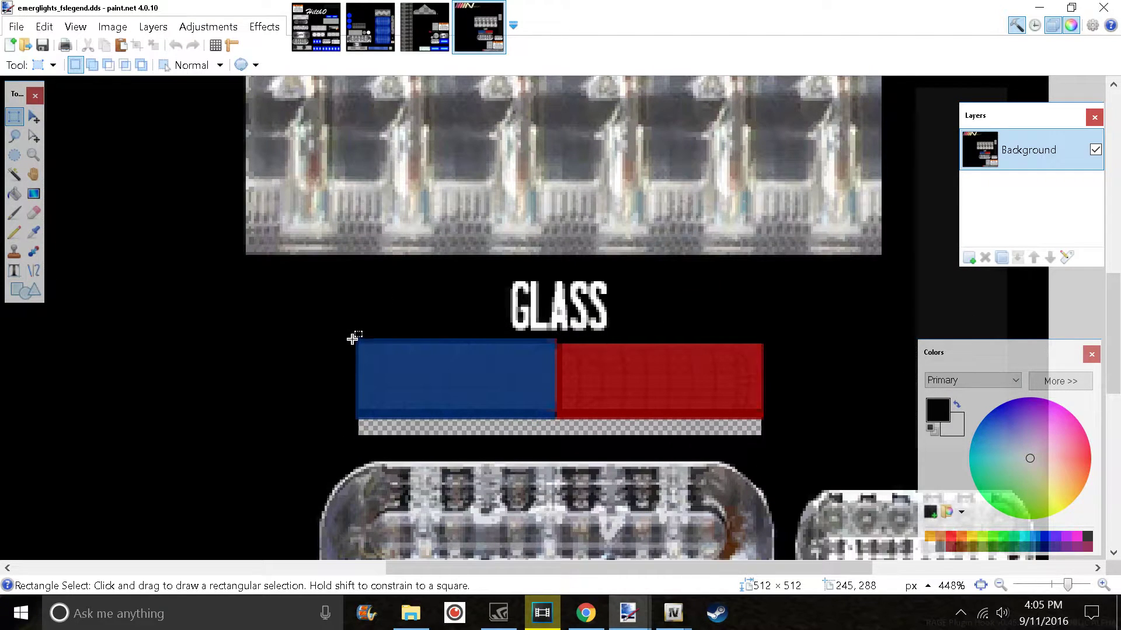
{"action": "left_click_drag", "start_coordinate": [354, 337], "coordinate": [552, 418]}
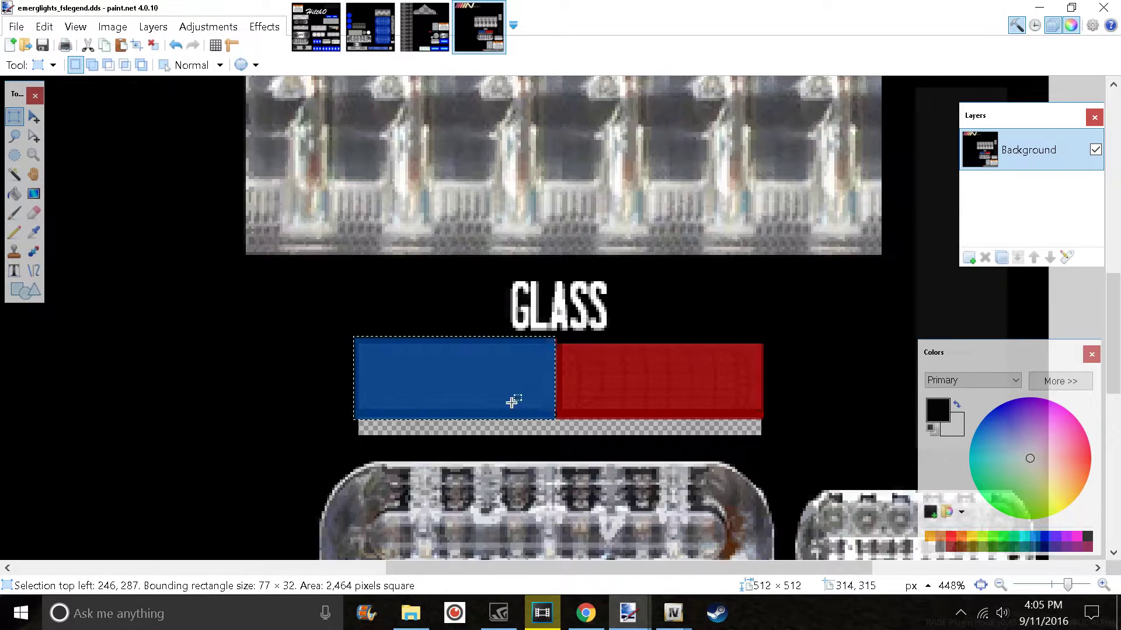
{"action": "left_click", "coordinate": [120, 45]}
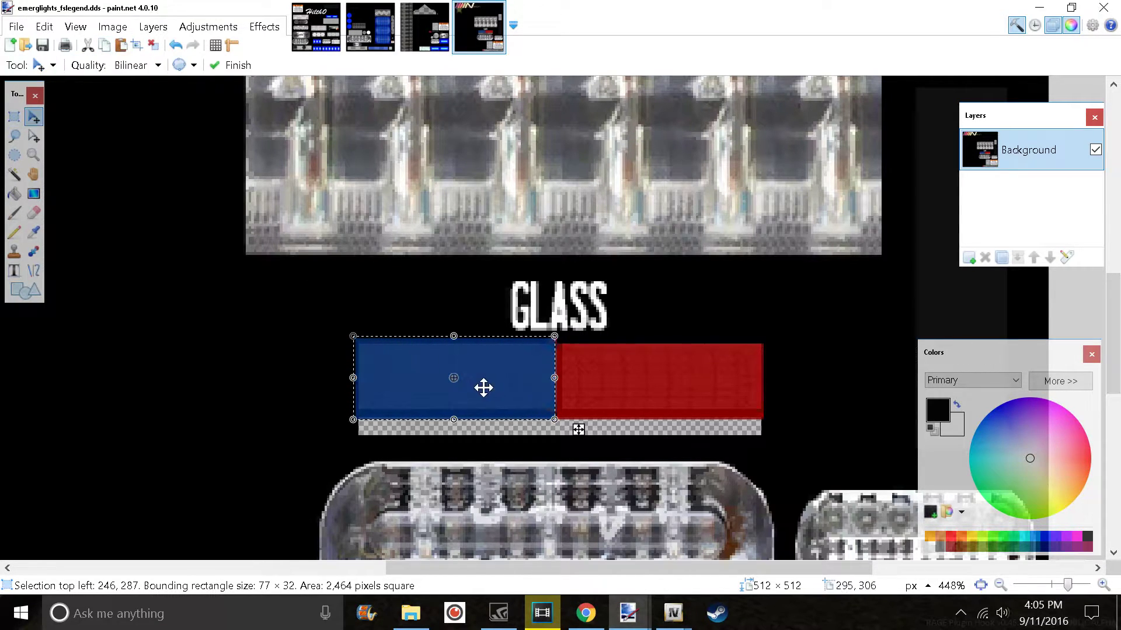
{"action": "left_click_drag", "start_coordinate": [484, 387], "coordinate": [248, 374]}
{"action": "left_click", "coordinate": [175, 45]}
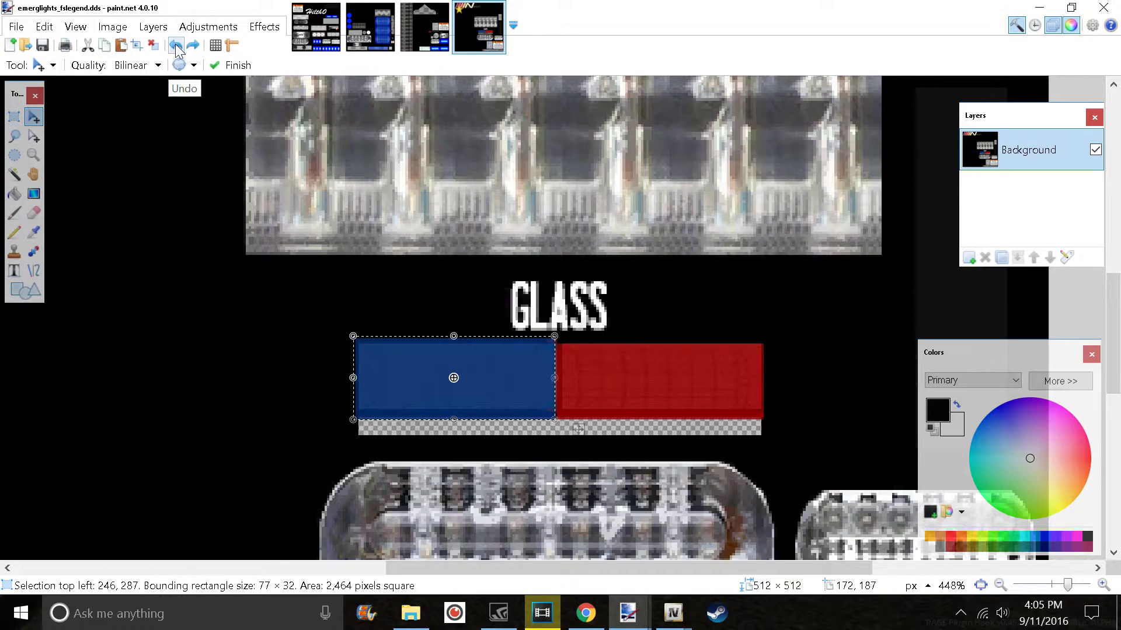
{"action": "left_click", "coordinate": [176, 46]}
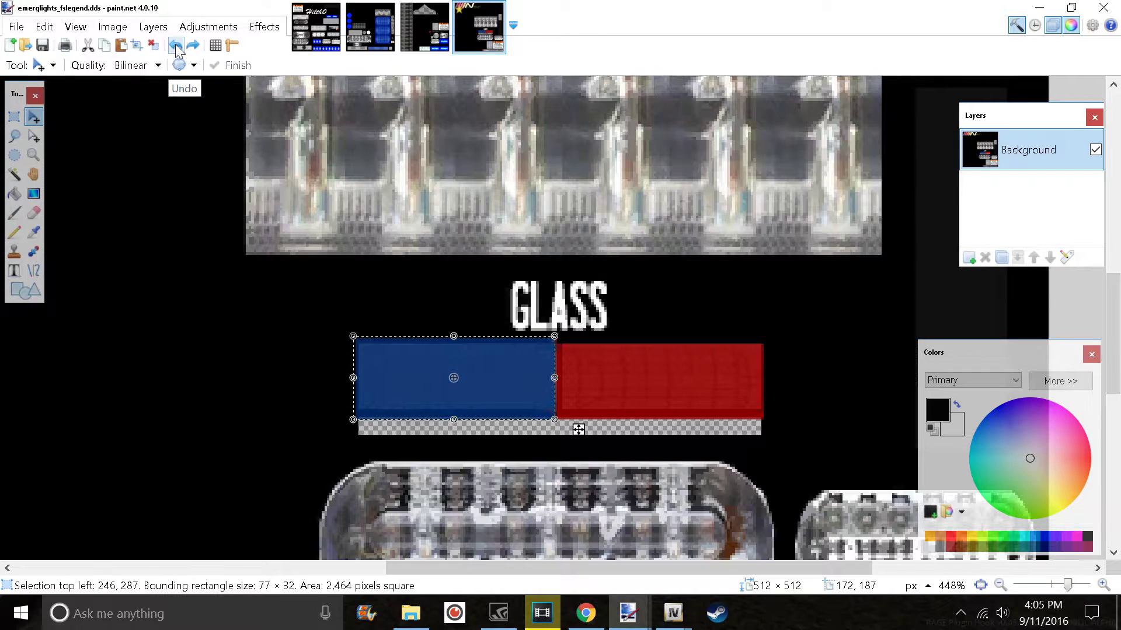
Trim the selection, then paste the blue area over the red swatch, stretched to fit
{"action": "left_click", "coordinate": [34, 136]}
{"action": "left_click_drag", "start_coordinate": [353, 378], "coordinate": [361, 379]}
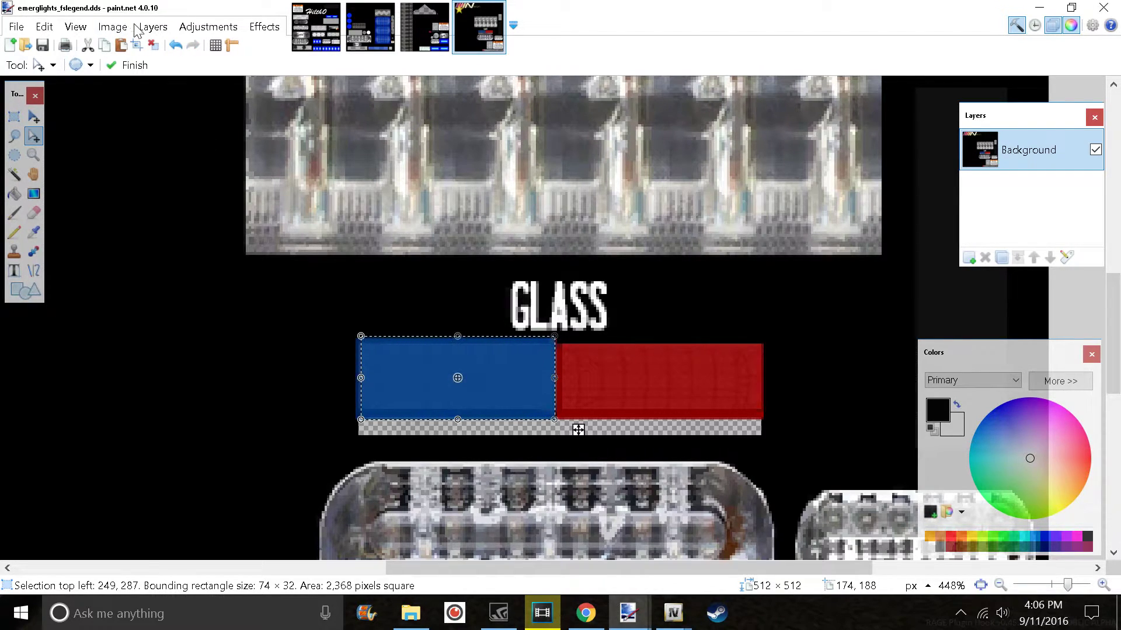
{"action": "left_click", "coordinate": [104, 44]}
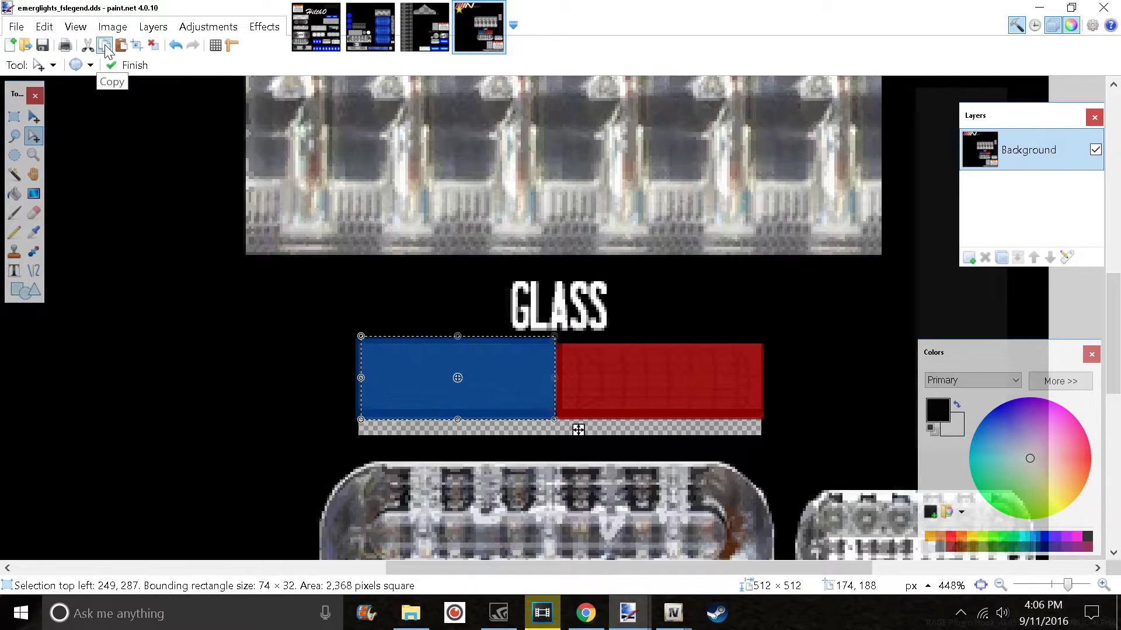
{"action": "left_click", "coordinate": [122, 47]}
{"action": "left_click_drag", "start_coordinate": [582, 428], "coordinate": [772, 433]}
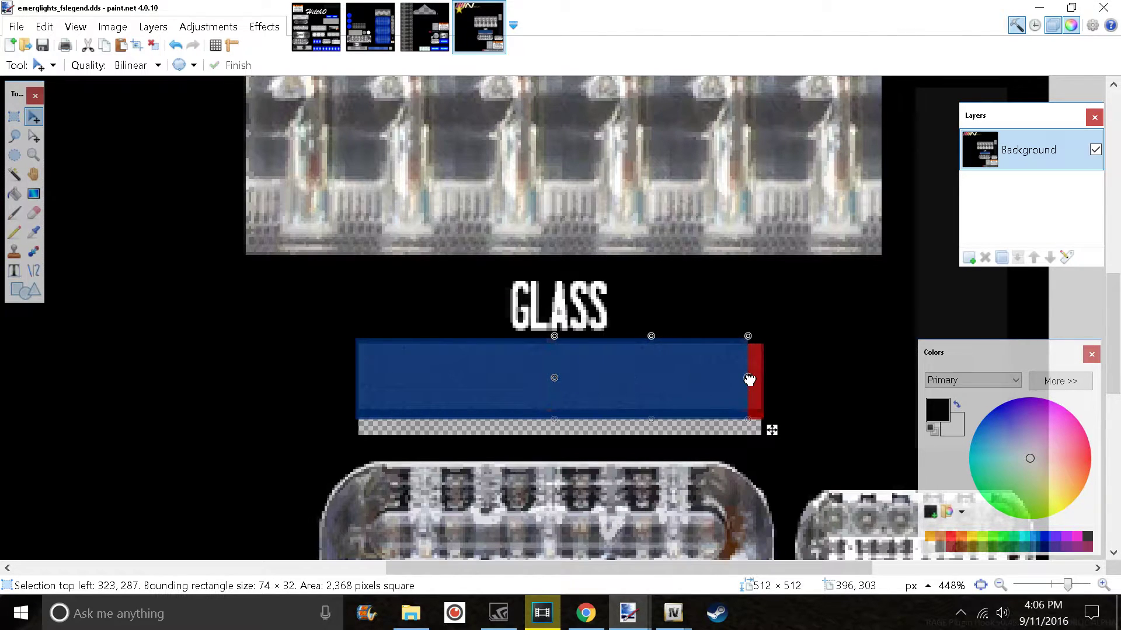
{"action": "left_click_drag", "start_coordinate": [749, 380], "coordinate": [768, 380]}
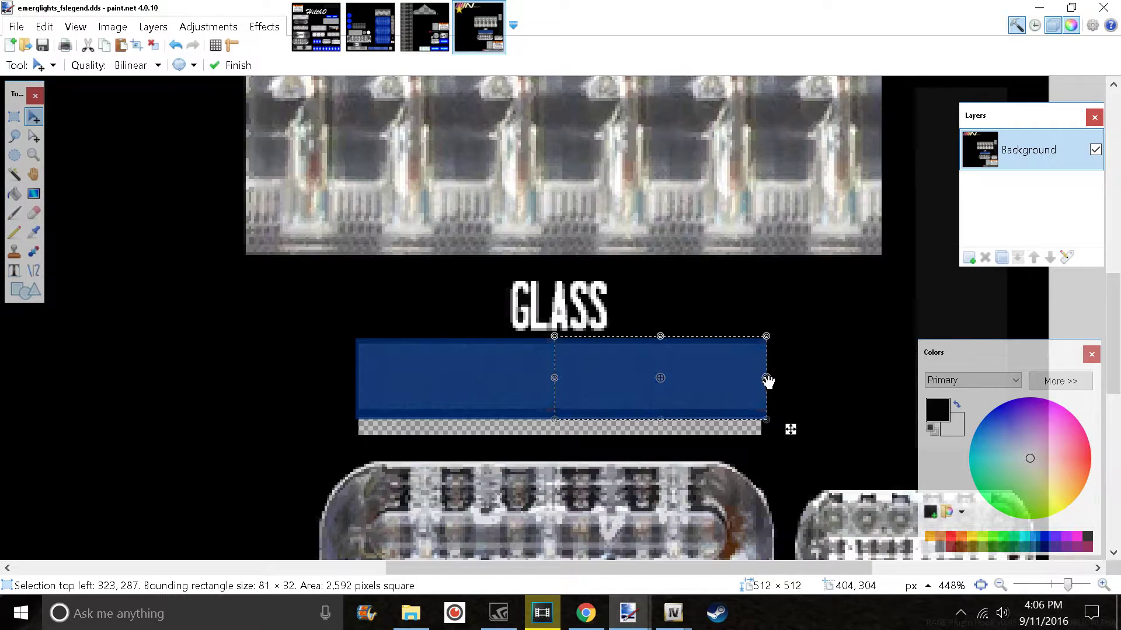
{"action": "left_click_drag", "start_coordinate": [768, 380], "coordinate": [768, 384]}
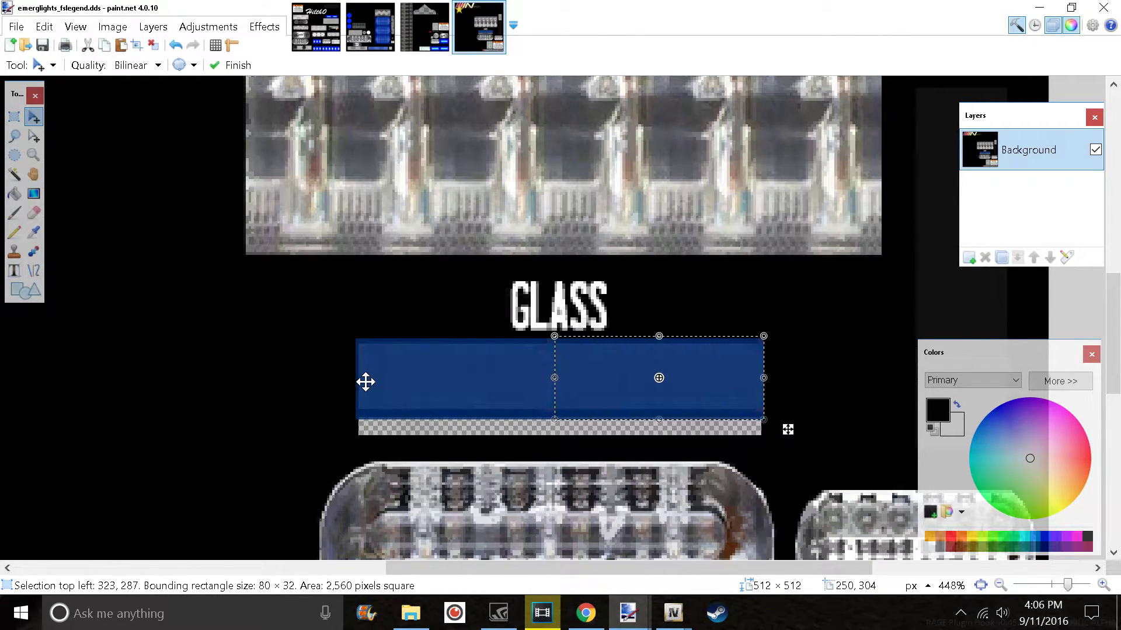
{"action": "key", "text": "ctrl+0"}
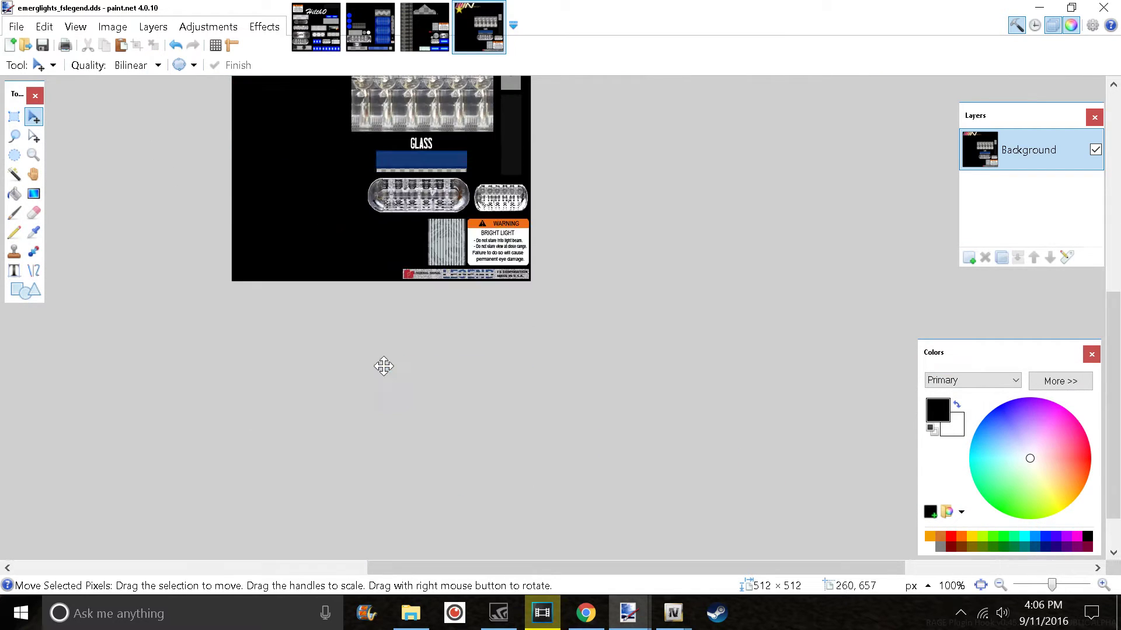
Save the edited emerglights_fslegend texture as a PNG file with the default PNG settings
{"action": "left_click", "coordinate": [17, 27]}
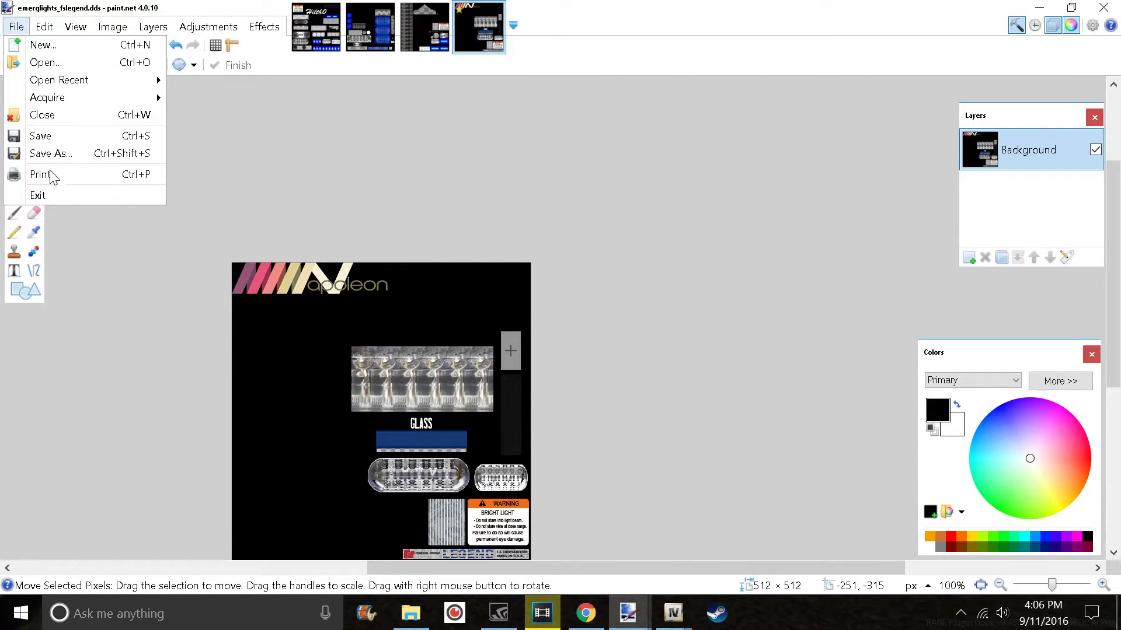
{"action": "left_click", "coordinate": [52, 153]}
{"action": "left_click", "coordinate": [221, 348]}
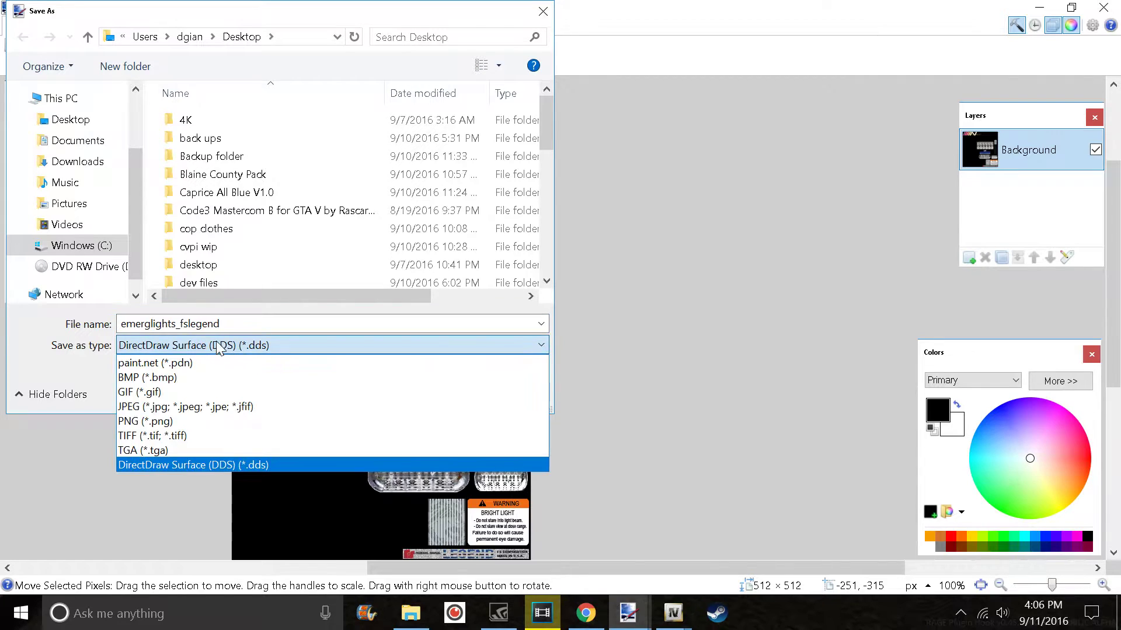
{"action": "left_click", "coordinate": [180, 422]}
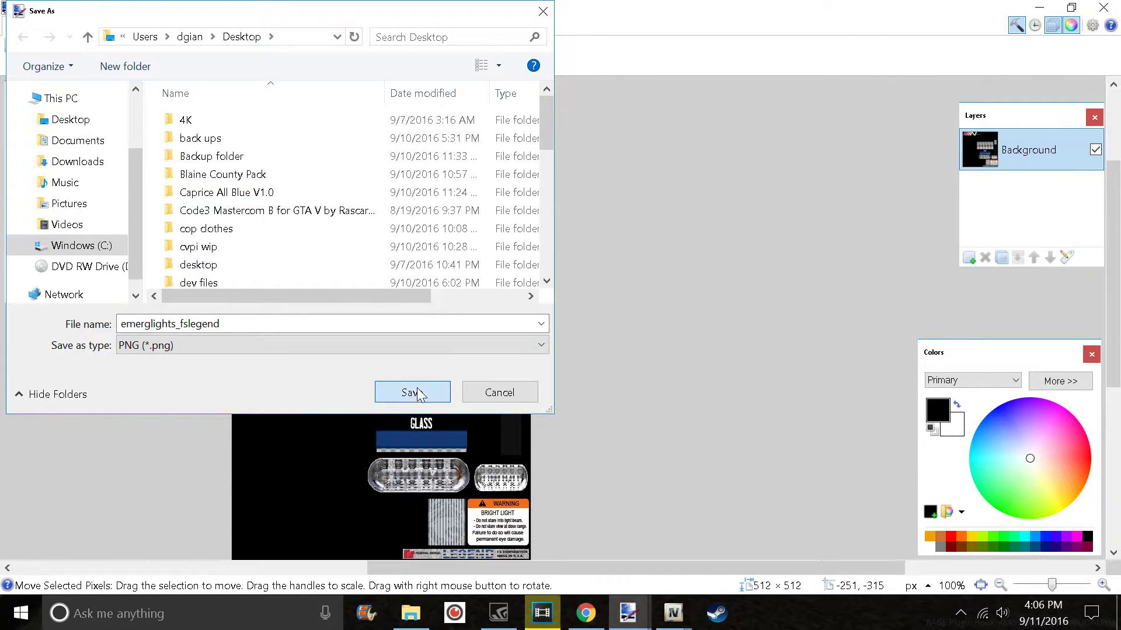
{"action": "left_click", "coordinate": [412, 393]}
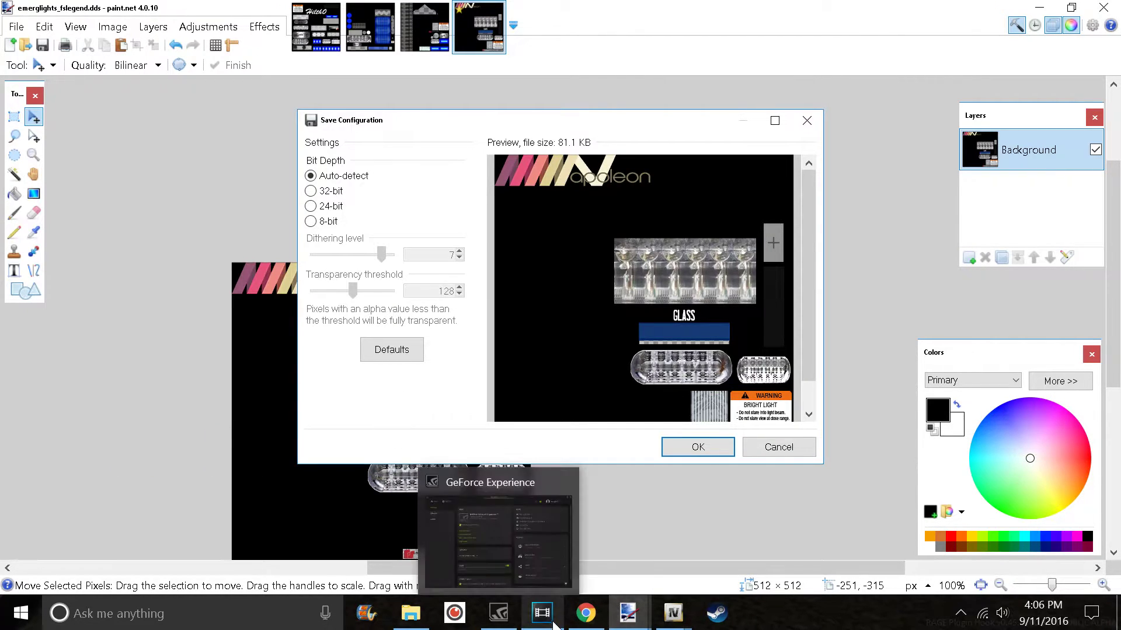
{"action": "mouse_move", "coordinate": [550, 625]}
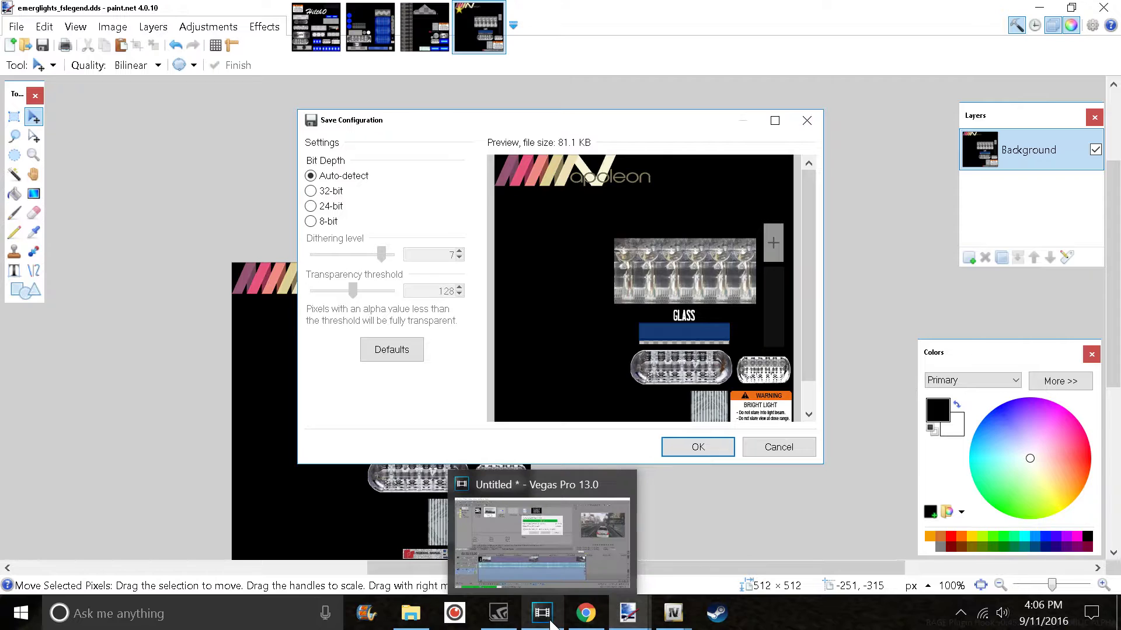
{"action": "left_click", "coordinate": [698, 447]}
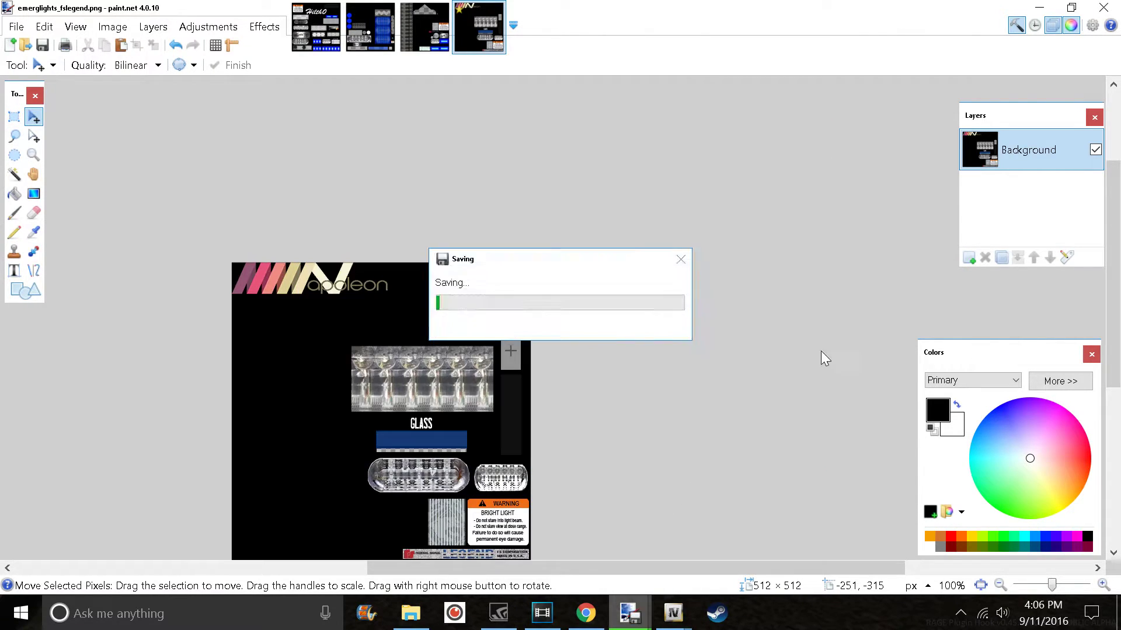
{"action": "left_click", "coordinate": [1037, 7]}
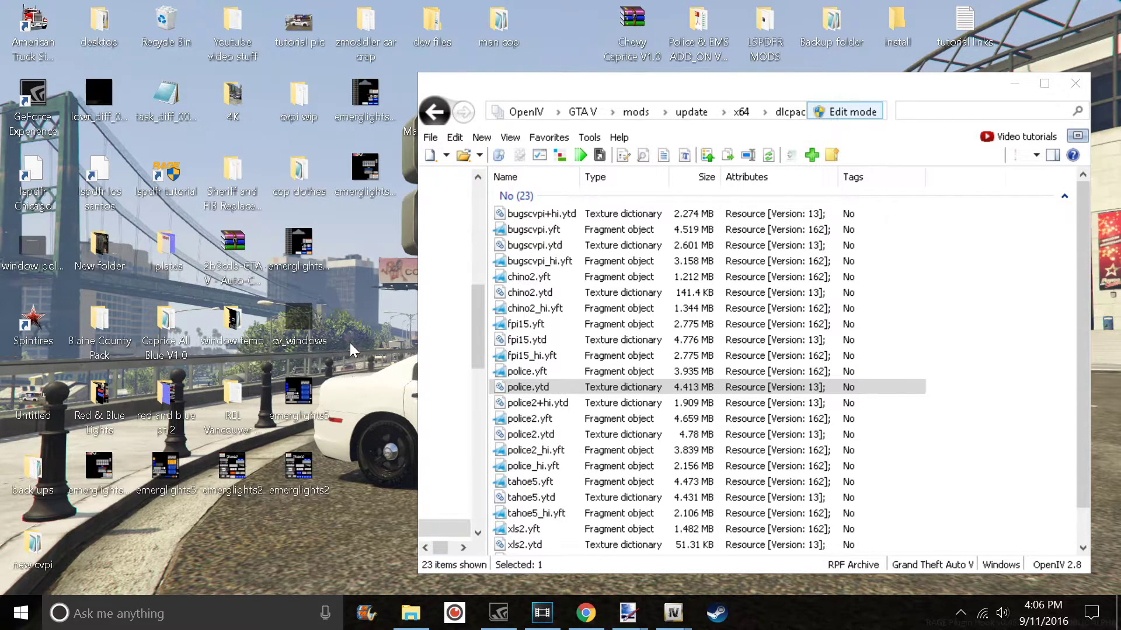
Open window_police.dds from the desktop with paint.net
{"action": "right_click", "coordinate": [42, 248]}
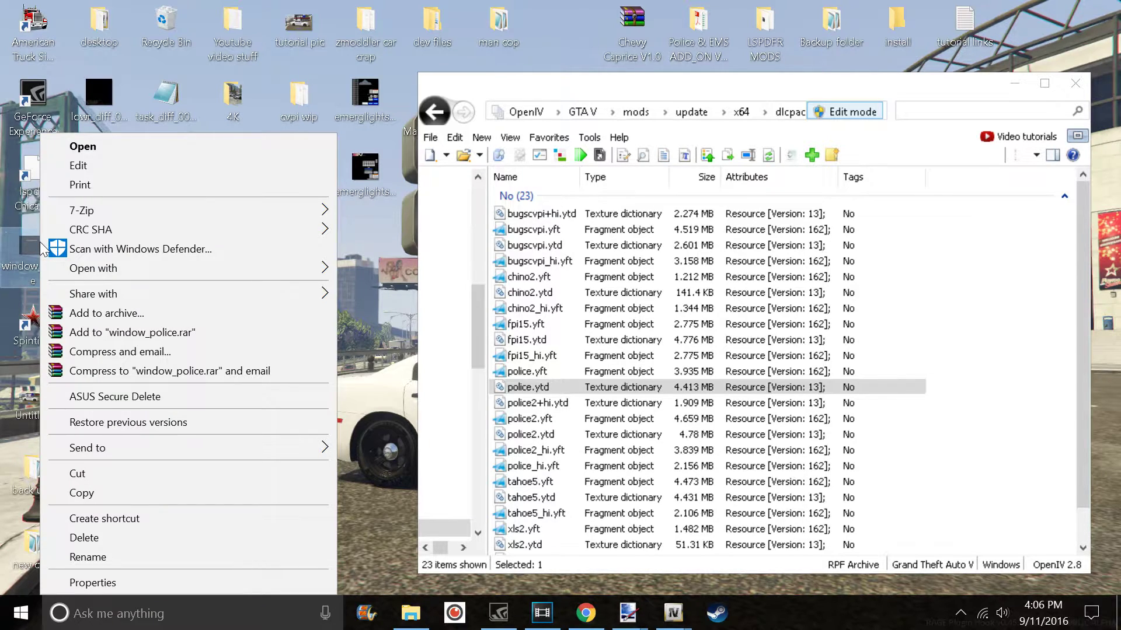
{"action": "mouse_move", "coordinate": [107, 273]}
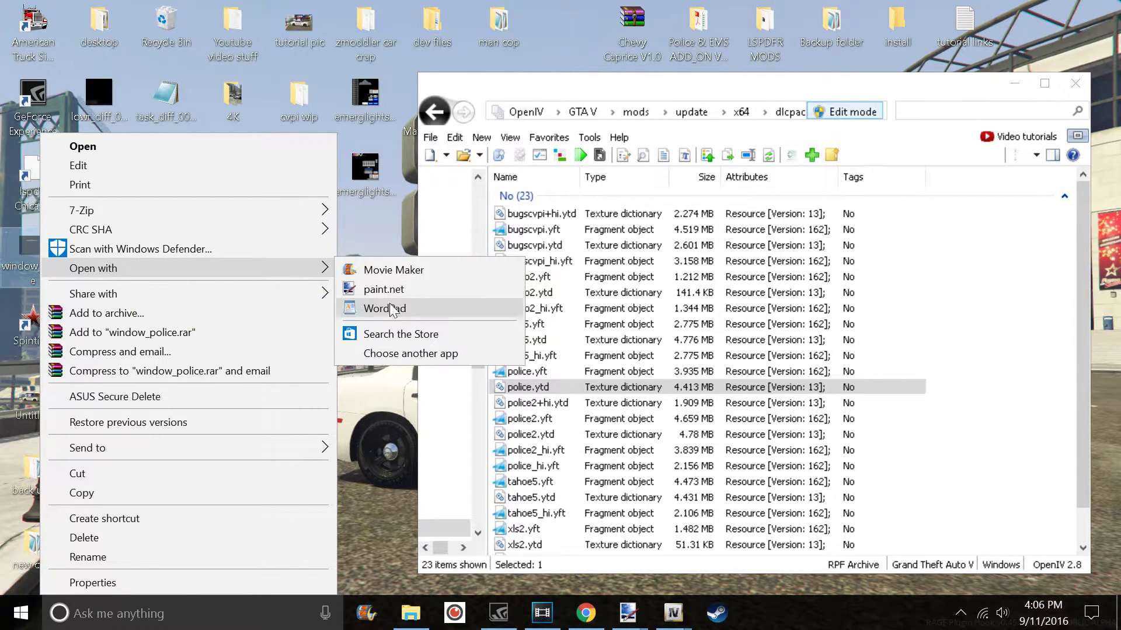
{"action": "left_click", "coordinate": [411, 290]}
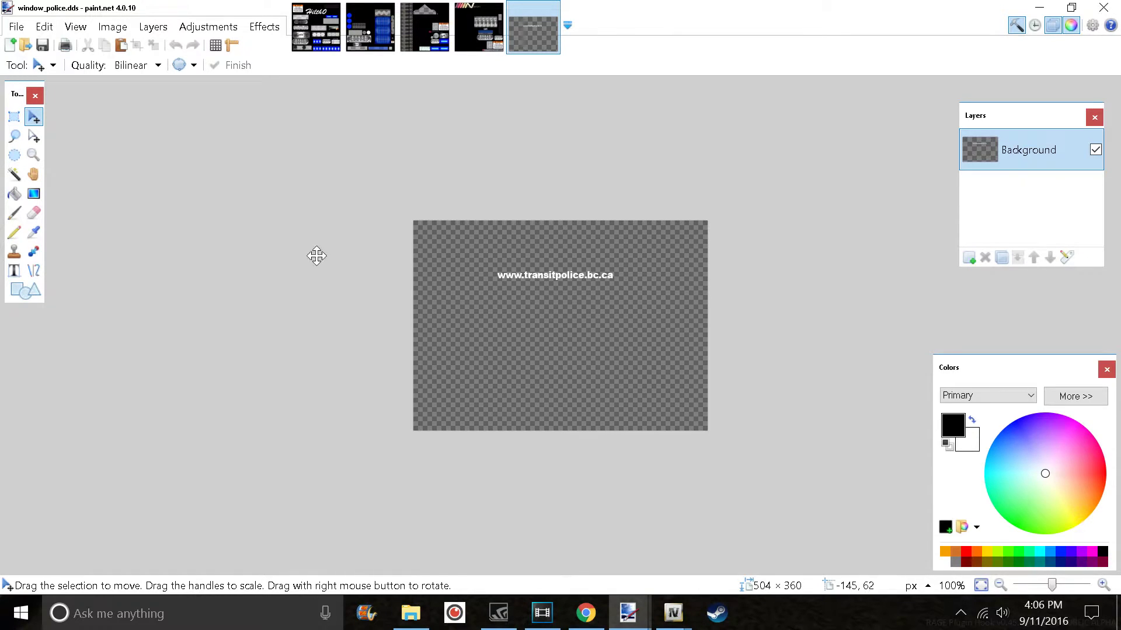
{"action": "left_click", "coordinate": [16, 118]}
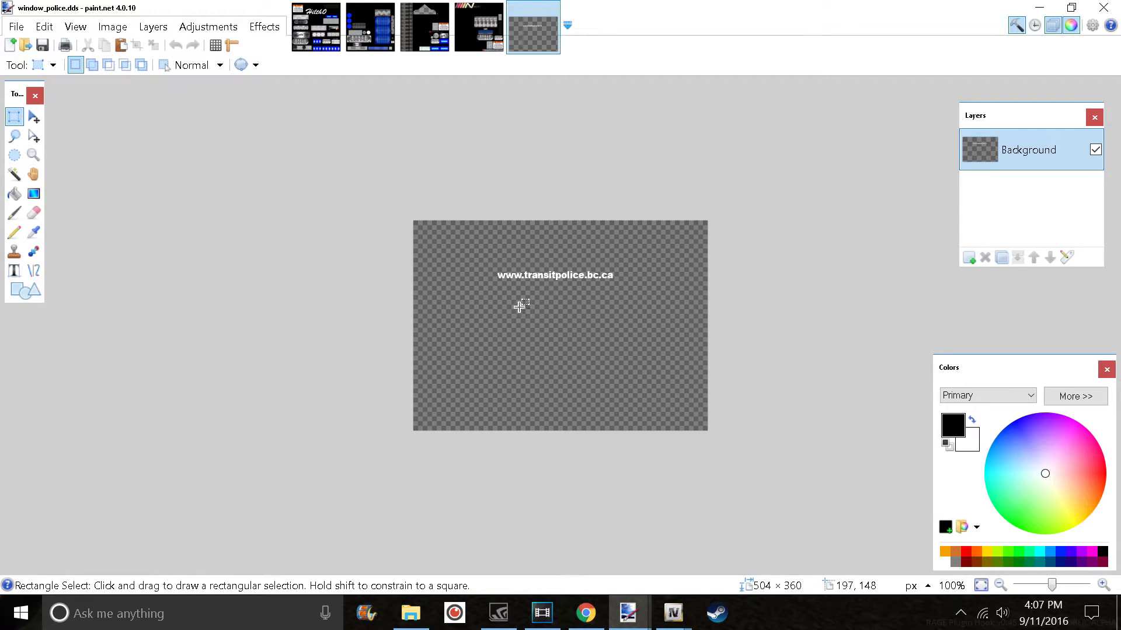
{"action": "left_click_drag", "start_coordinate": [474, 307], "coordinate": [642, 356]}
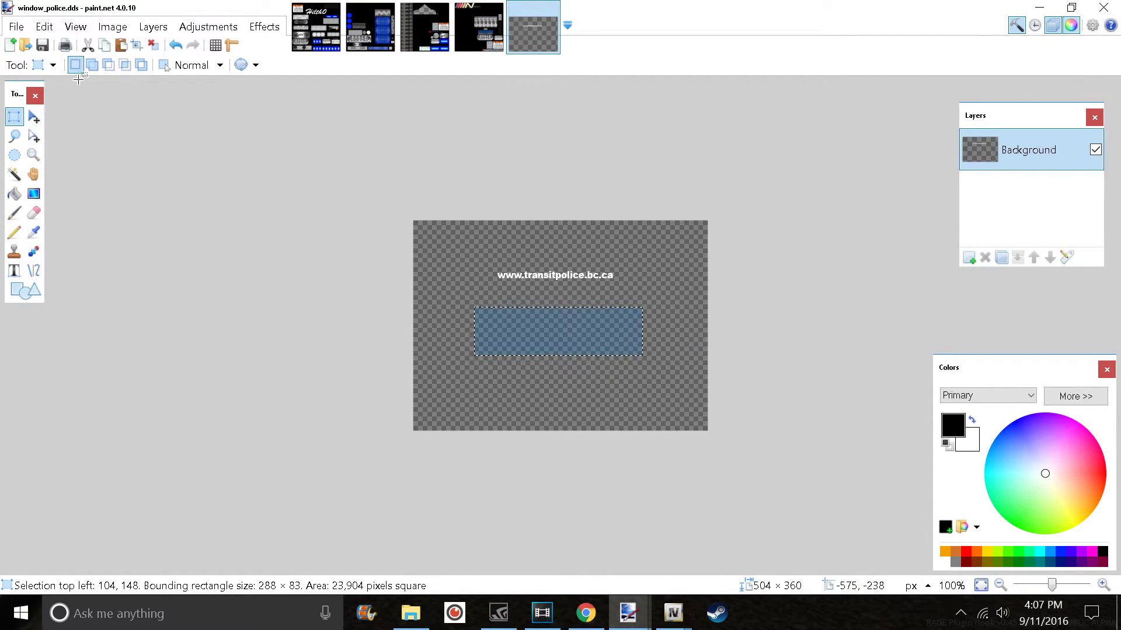
{"action": "left_click", "coordinate": [114, 52]}
{"action": "key", "text": "ctrl+v"}
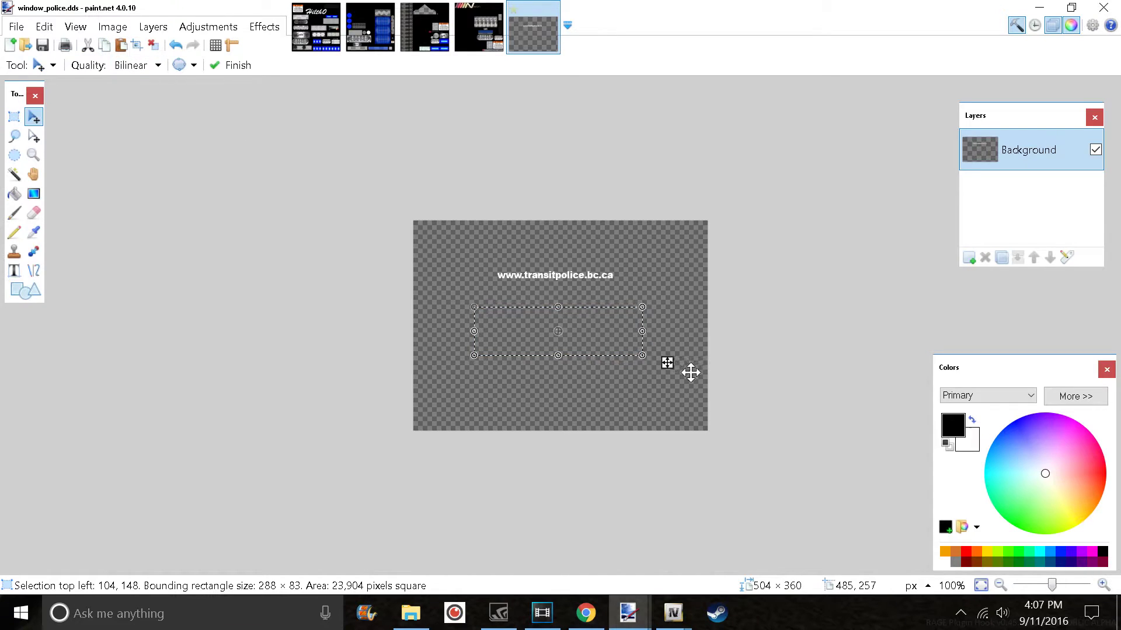
{"action": "left_click_drag", "start_coordinate": [665, 362], "coordinate": [661, 309]}
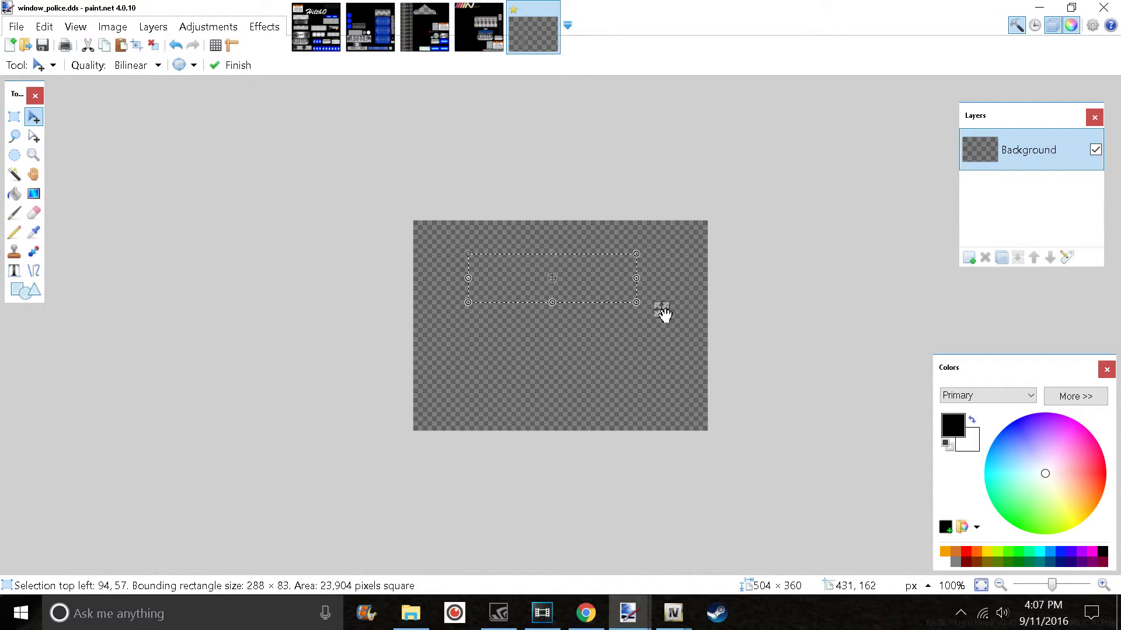
{"action": "key", "text": "ctrl+d"}
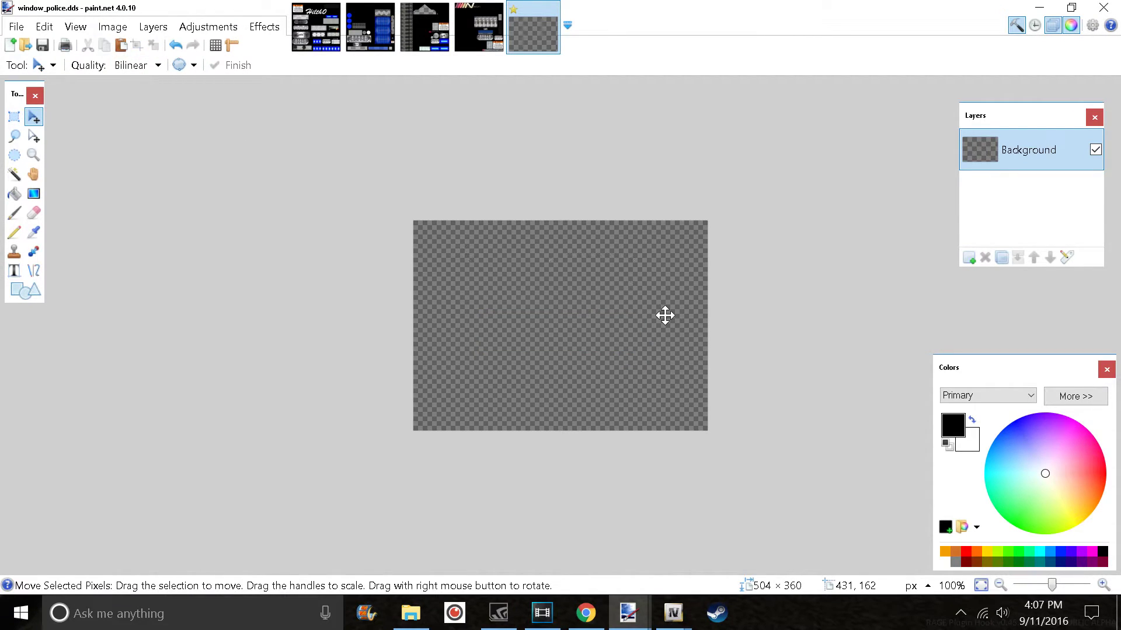
Save the texture as window_police.png
{"action": "left_click", "coordinate": [13, 29]}
{"action": "left_click", "coordinate": [59, 152]}
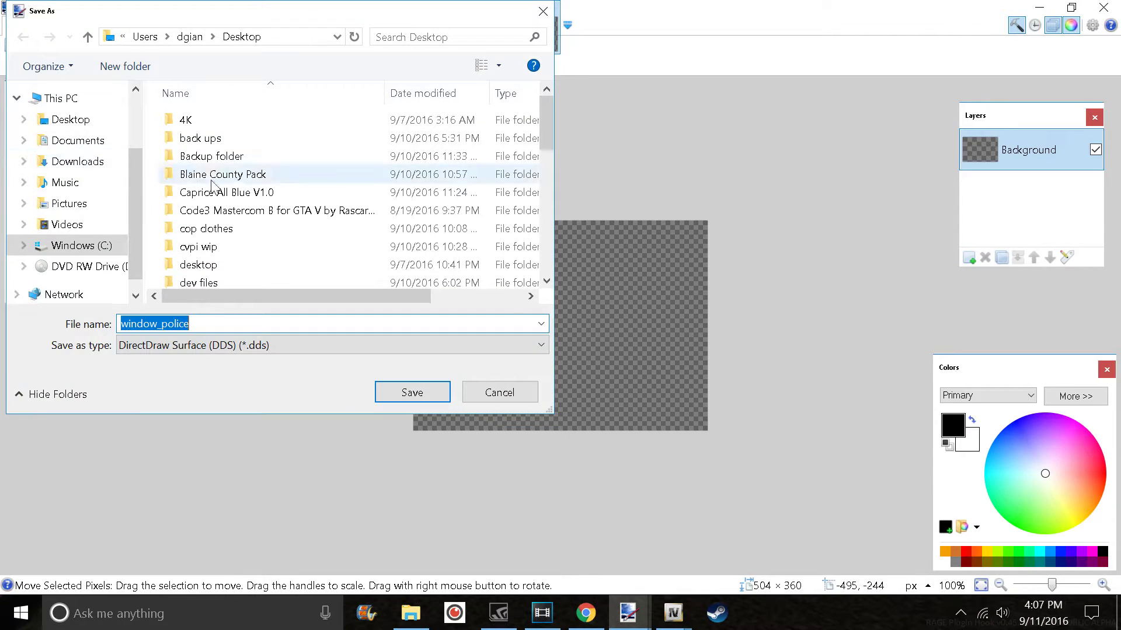
{"action": "left_click", "coordinate": [180, 345]}
{"action": "left_click", "coordinate": [370, 423]}
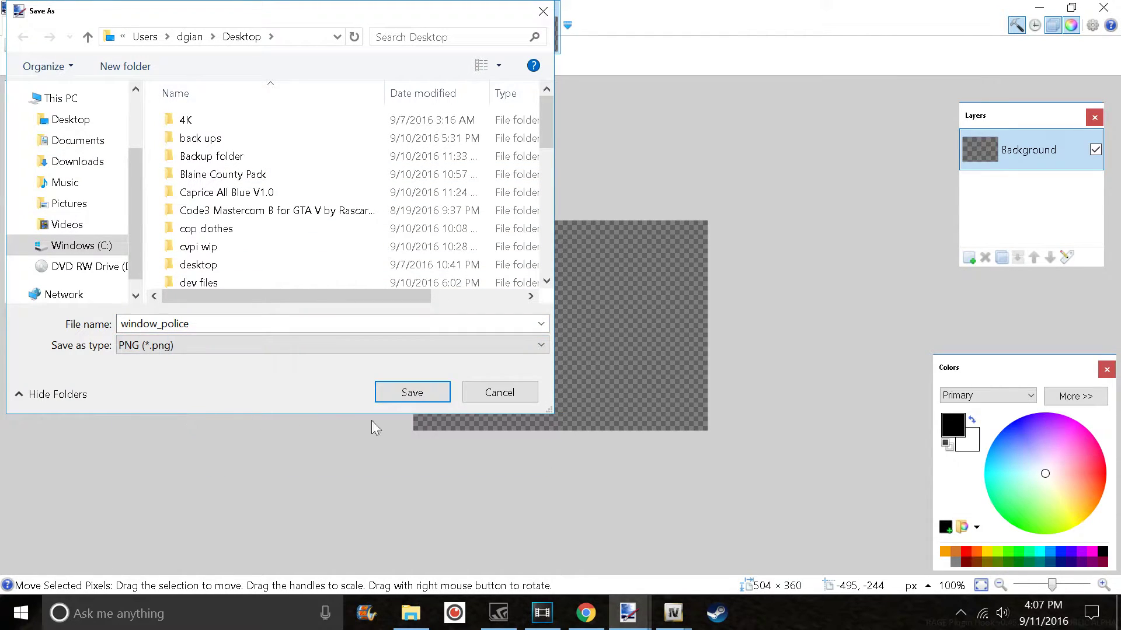
{"action": "left_click", "coordinate": [442, 400]}
{"action": "left_click", "coordinate": [697, 450]}
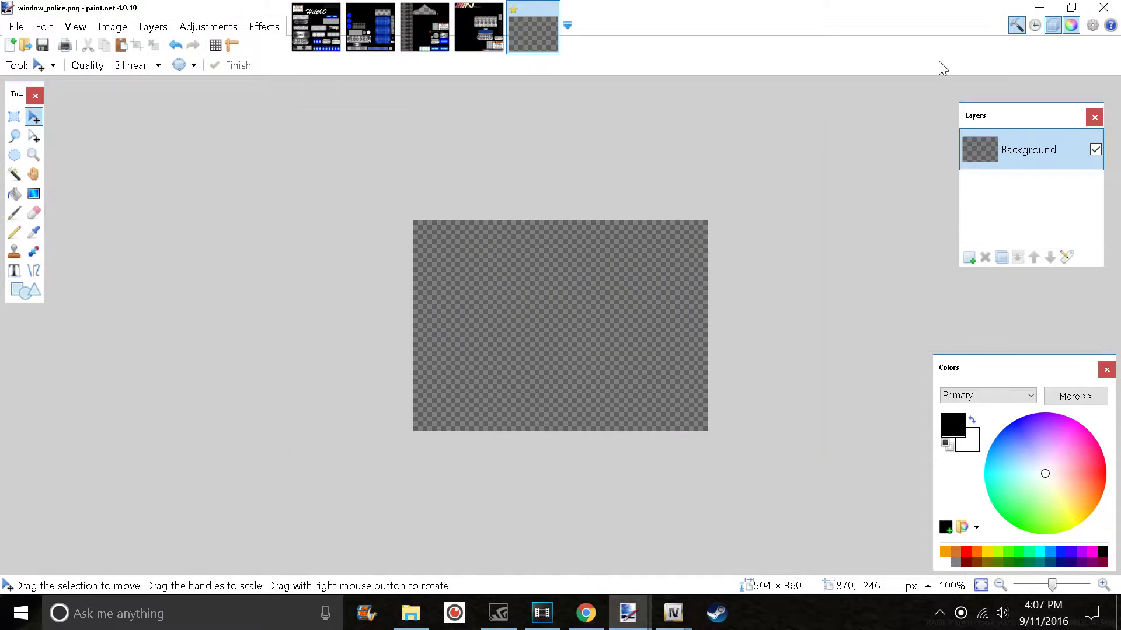
{"action": "left_click", "coordinate": [1037, 8]}
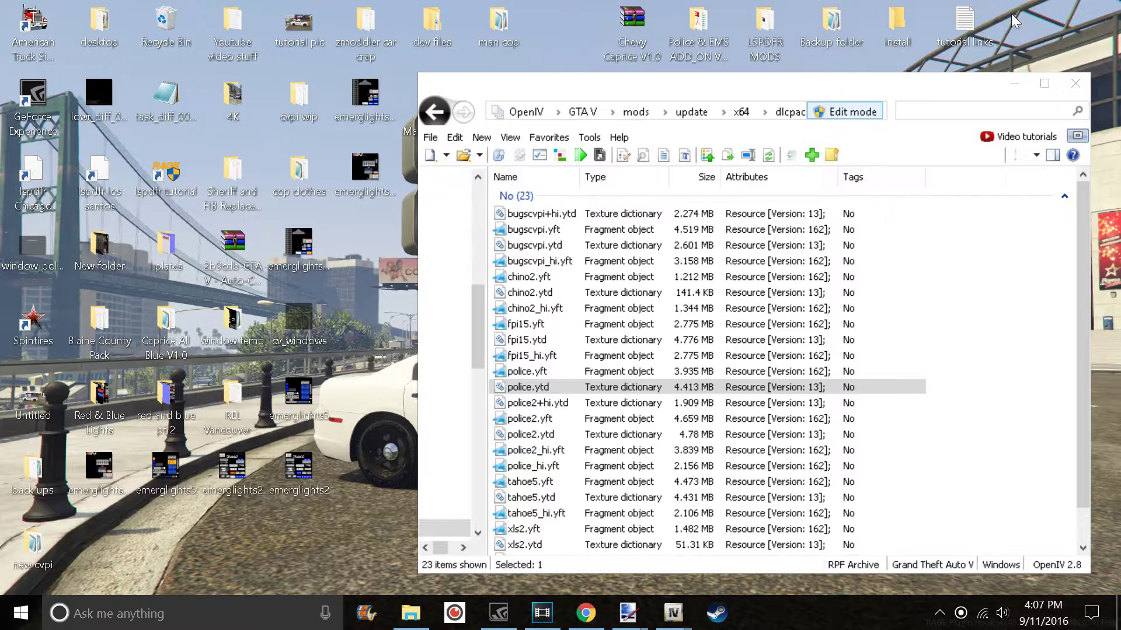
Open cv_windows.dds from the desktop with paint.net
{"action": "right_click", "coordinate": [296, 320]}
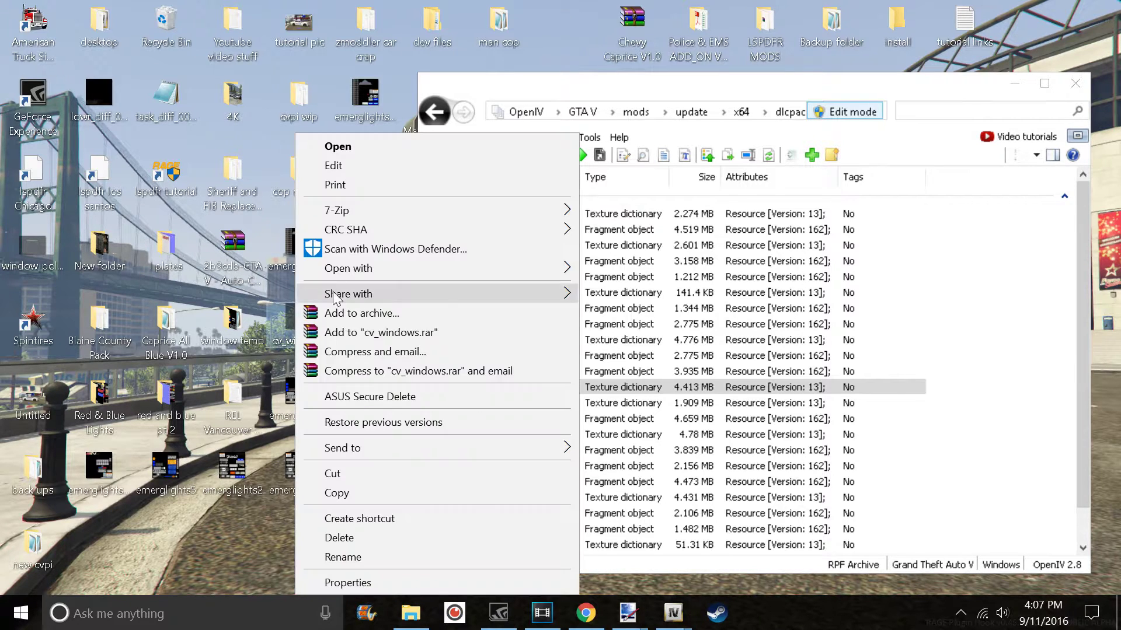
{"action": "mouse_move", "coordinate": [348, 270]}
{"action": "left_click", "coordinate": [620, 287]}
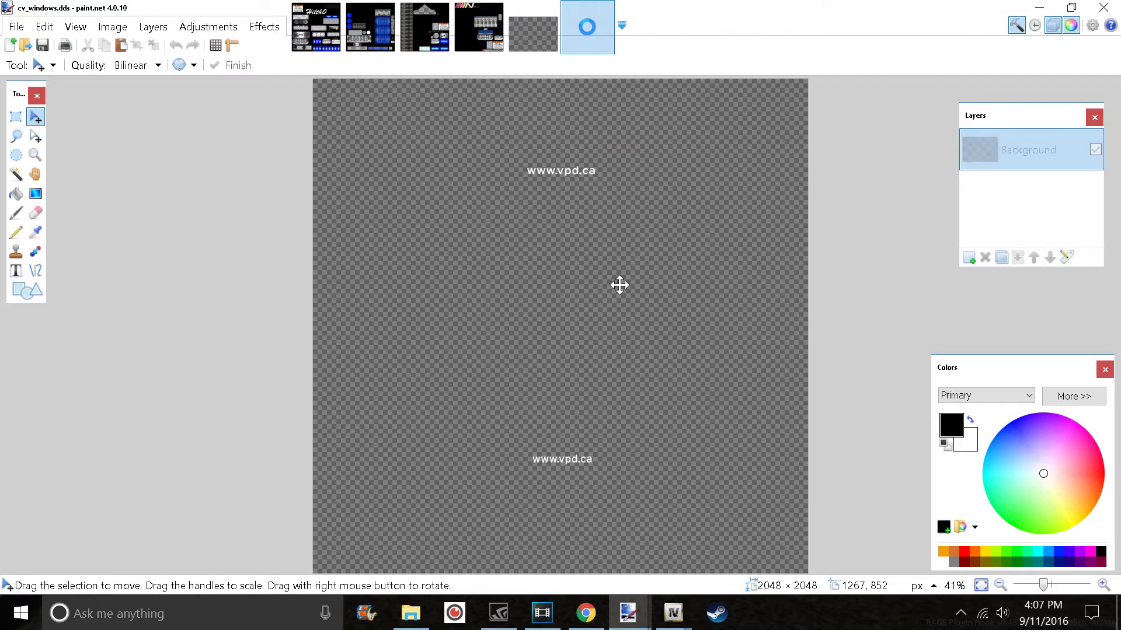
{"action": "left_click", "coordinate": [16, 117]}
{"action": "left_click_drag", "start_coordinate": [467, 253], "coordinate": [684, 334]}
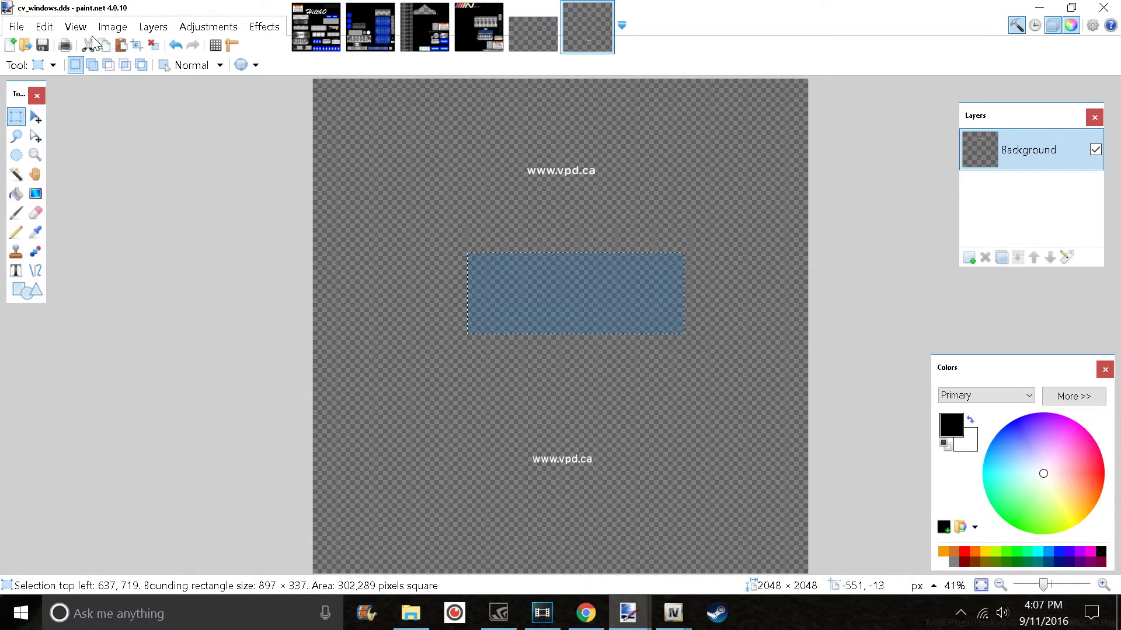
{"action": "key", "text": "m"}
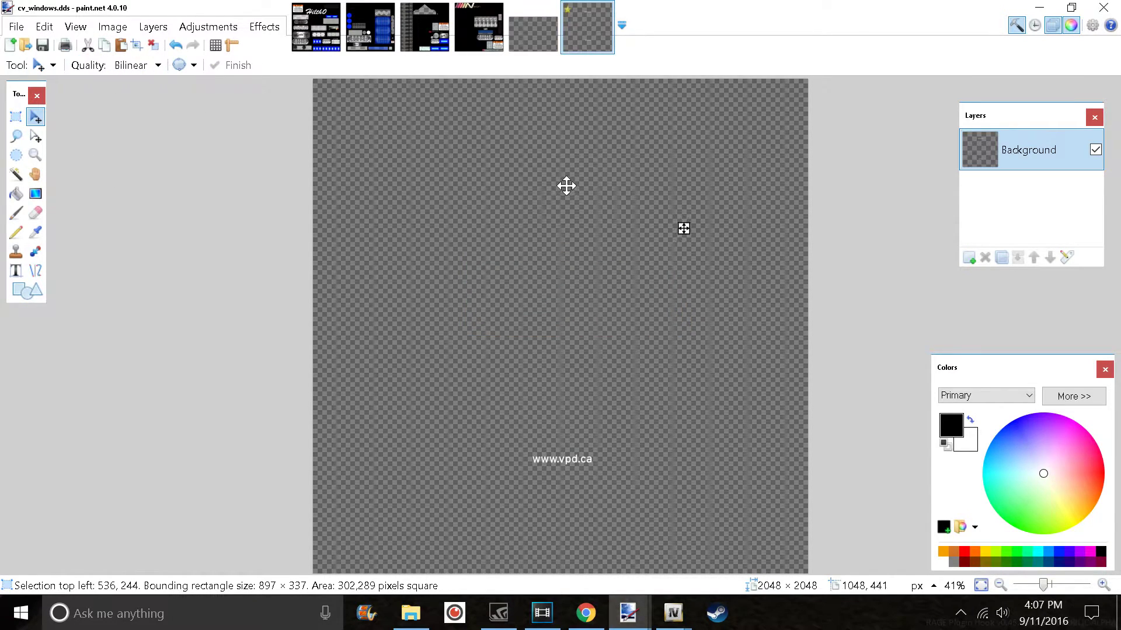
{"action": "key", "text": "ctrl+v"}
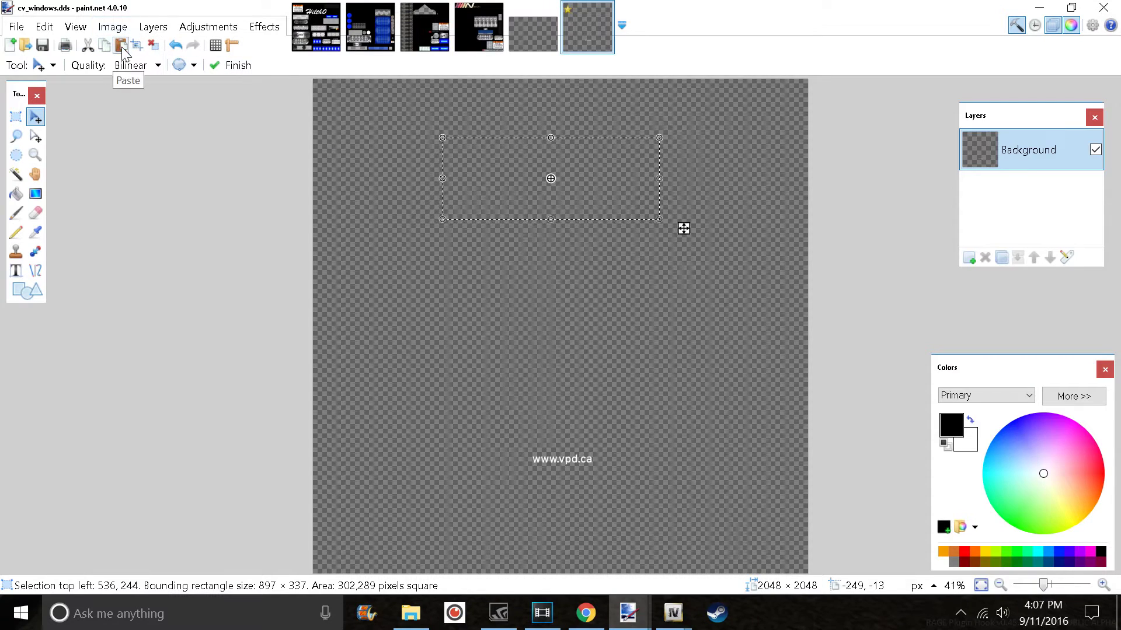
{"action": "left_click_drag", "start_coordinate": [163, 87], "coordinate": [180, 103]}
{"action": "left_click_drag", "start_coordinate": [675, 297], "coordinate": [636, 452]}
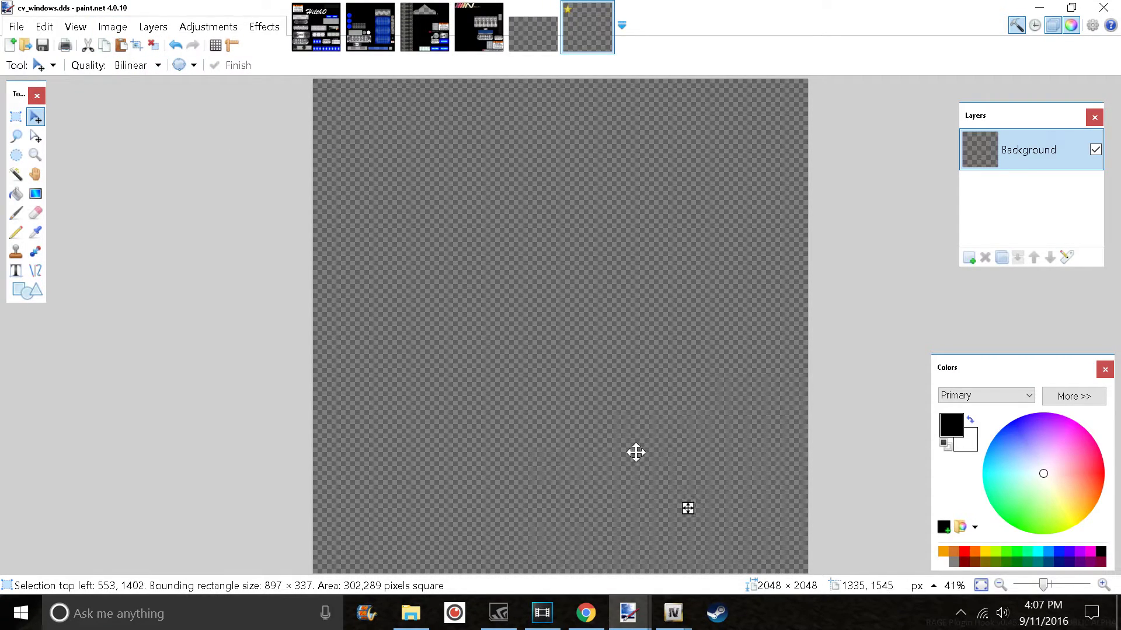
{"action": "key", "text": "ctrl+d"}
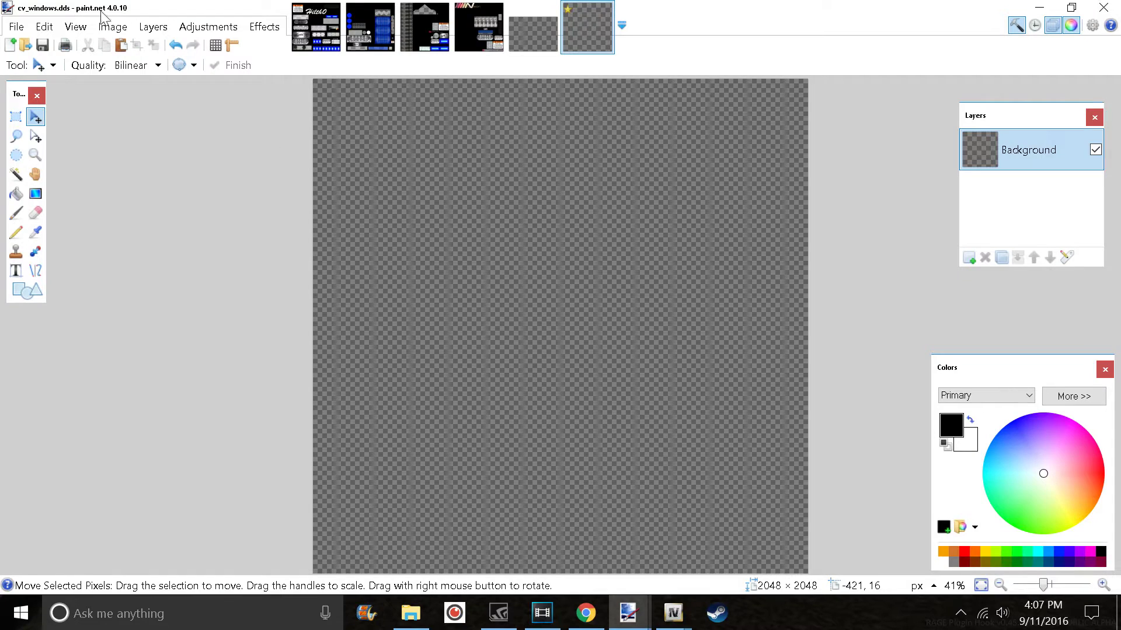
Save the texture as cv_windows.png
{"action": "left_click", "coordinate": [16, 28]}
{"action": "left_click", "coordinate": [48, 153]}
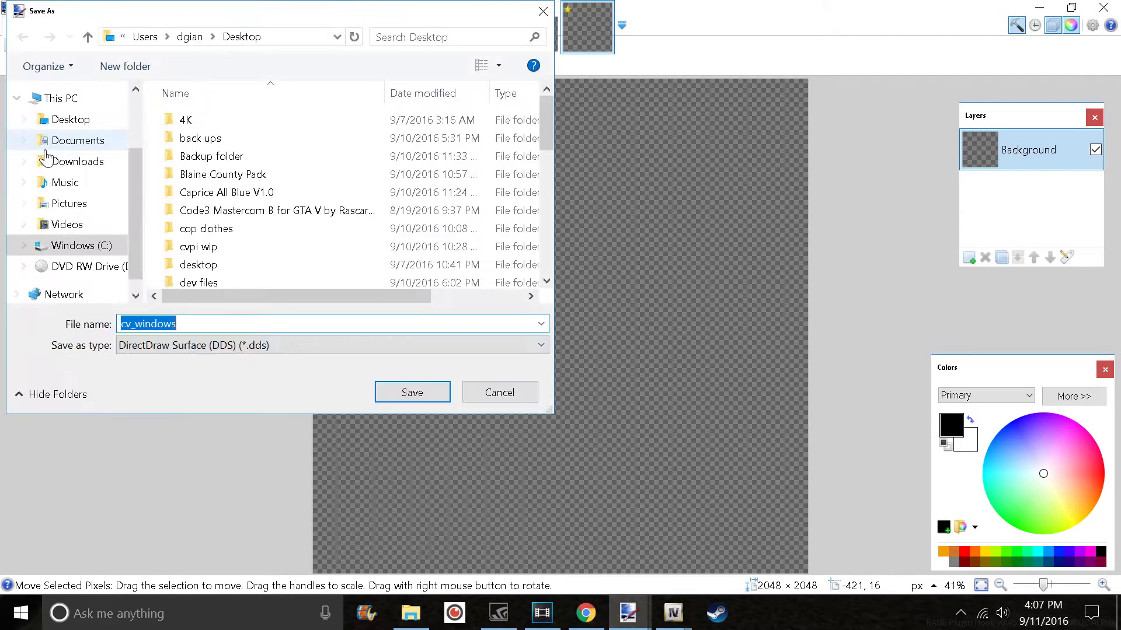
{"action": "left_click", "coordinate": [263, 349]}
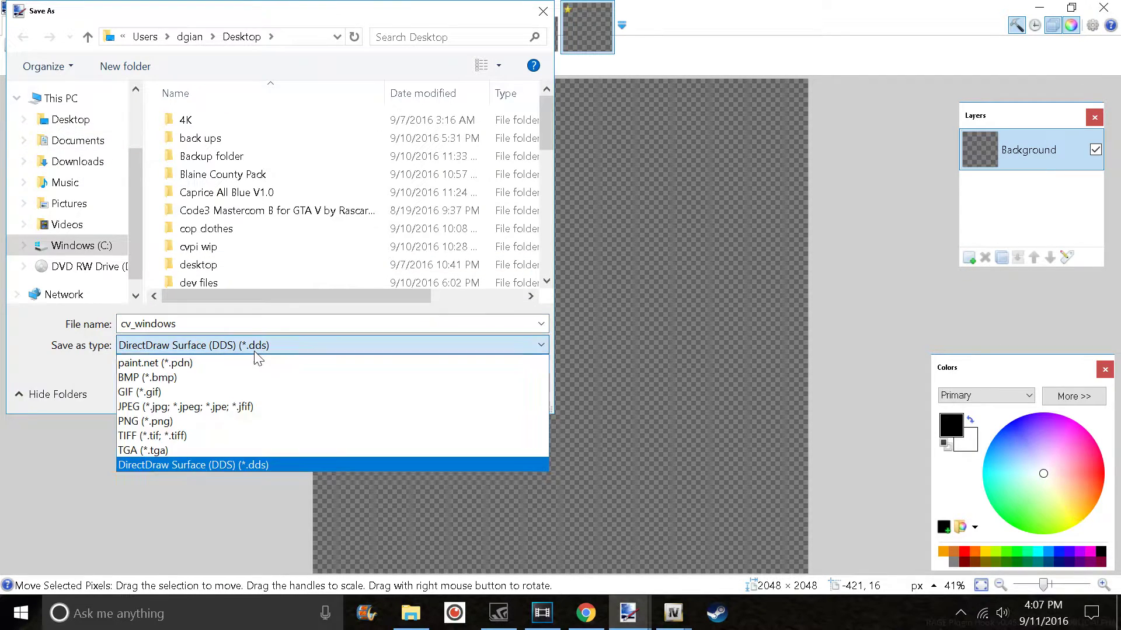
{"action": "left_click", "coordinate": [169, 426]}
{"action": "left_click", "coordinate": [424, 400]}
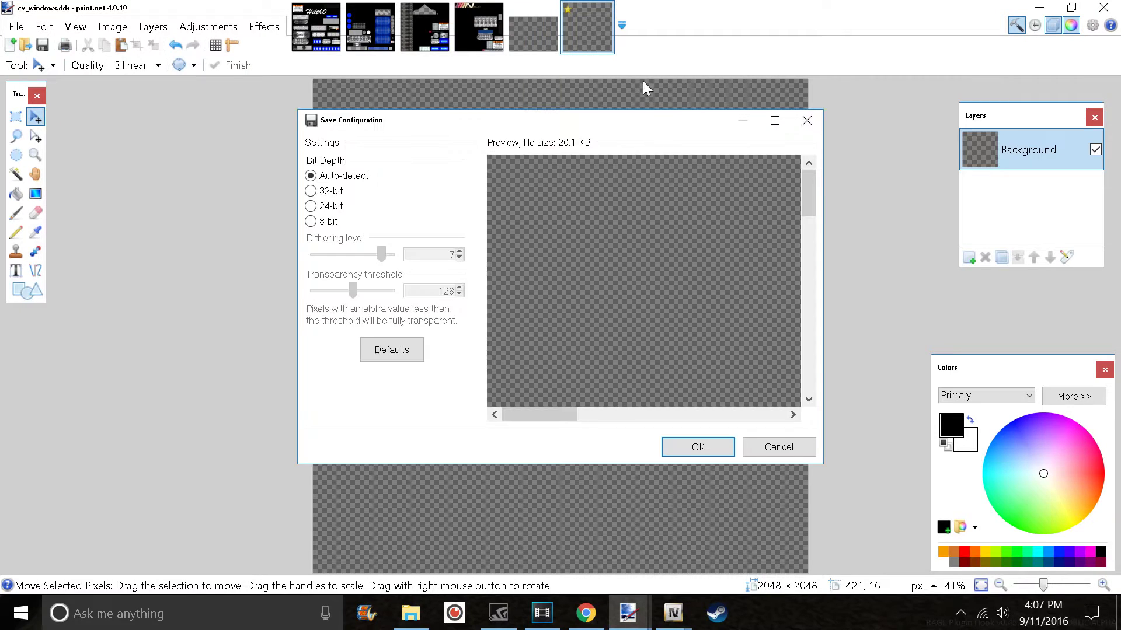
{"action": "left_click", "coordinate": [699, 447]}
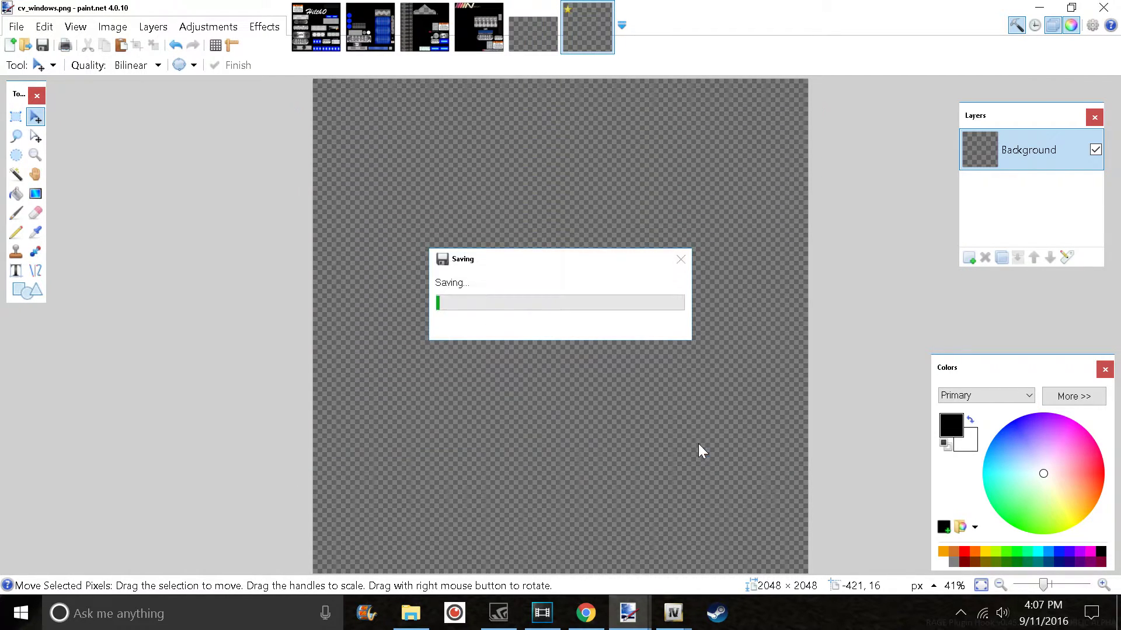
Return to OpenIV's police.ytd Texture editor and scroll down to the cv_windows texture
{"action": "left_click", "coordinate": [1040, 7]}
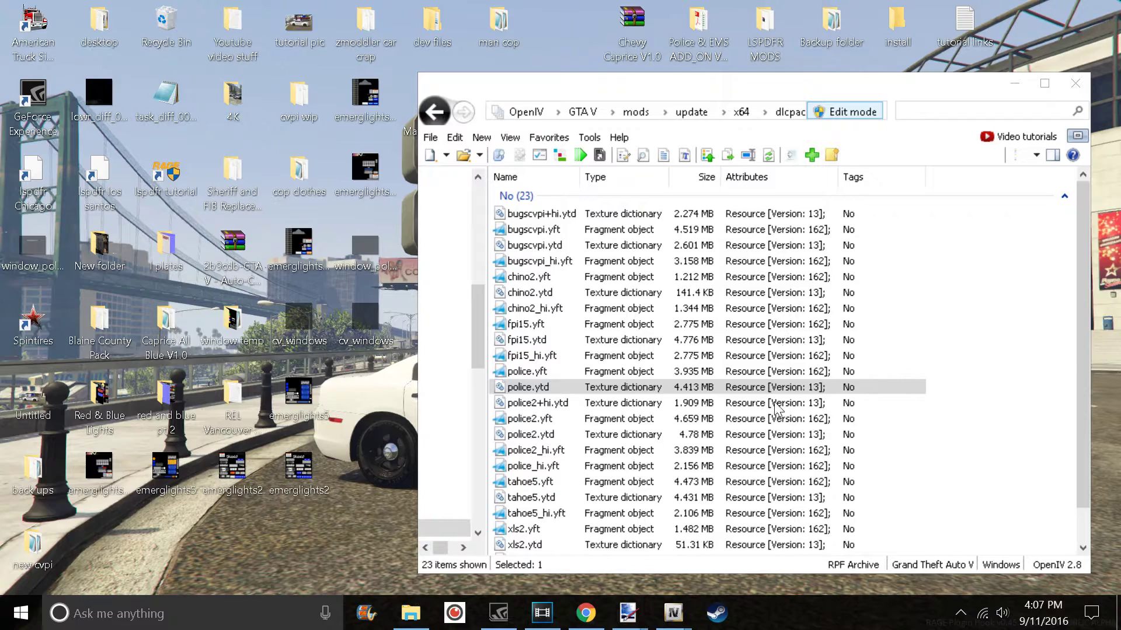
{"action": "mouse_move", "coordinate": [673, 616]}
{"action": "left_click", "coordinate": [753, 563]}
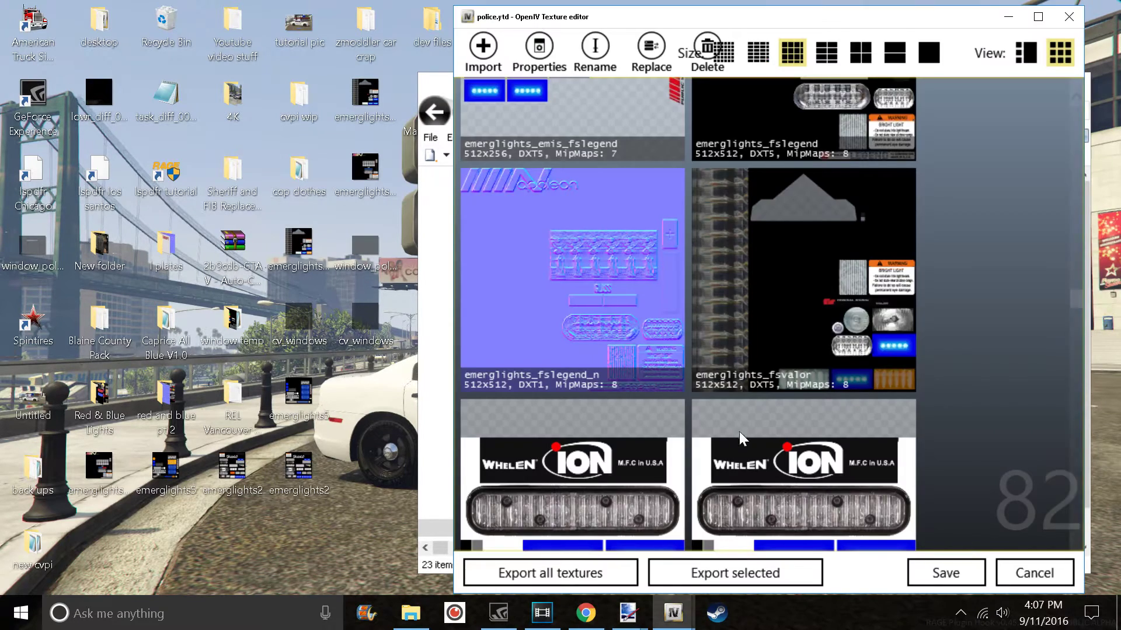
{"action": "scroll", "coordinate": [741, 437], "scroll_direction": "up", "scroll_amount": 3}
{"action": "left_click_drag", "start_coordinate": [1076, 293], "coordinate": [1097, 117]}
{"action": "scroll", "coordinate": [691, 255], "scroll_direction": "down", "scroll_amount": 10}
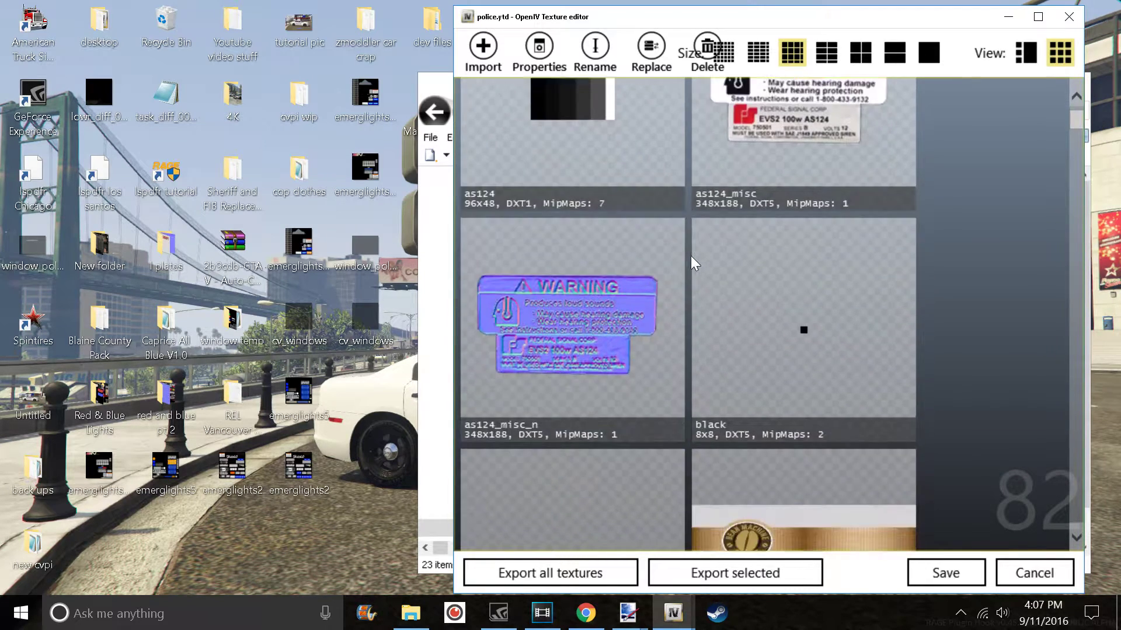
{"action": "scroll", "coordinate": [691, 286], "scroll_direction": "down", "scroll_amount": 6}
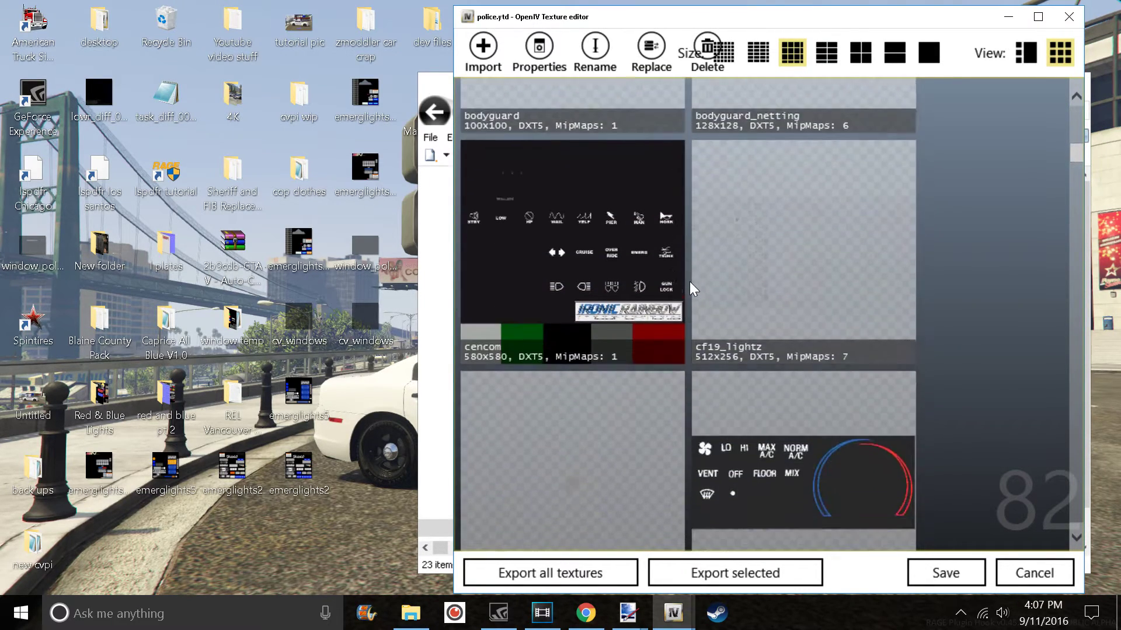
{"action": "scroll", "coordinate": [689, 274], "scroll_direction": "down", "scroll_amount": 9}
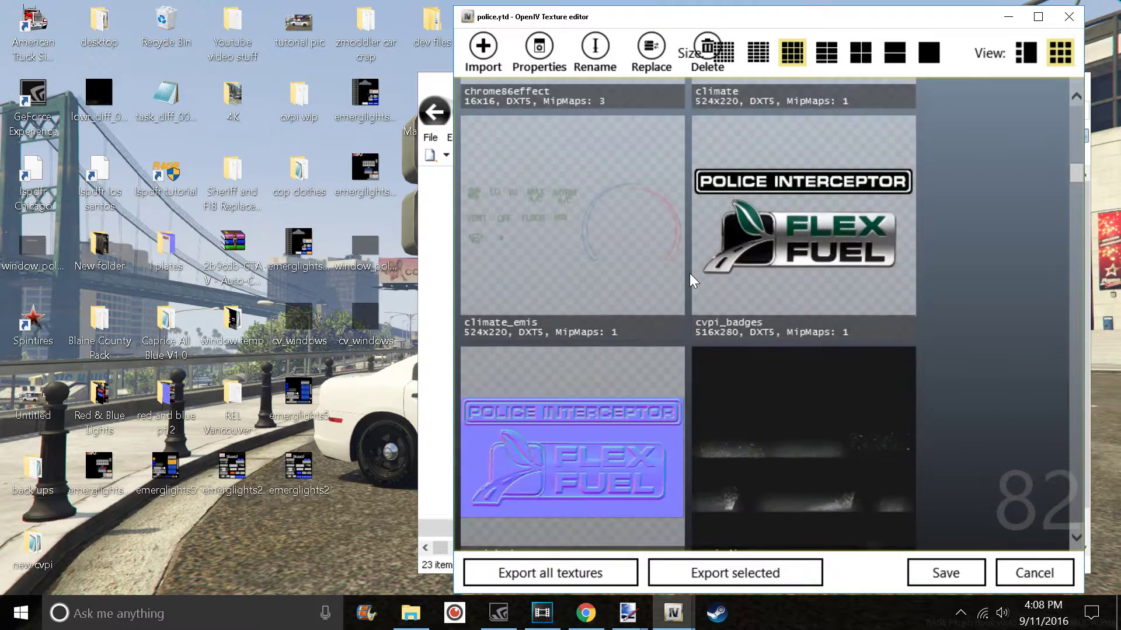
{"action": "scroll", "coordinate": [690, 274], "scroll_direction": "down", "scroll_amount": 10}
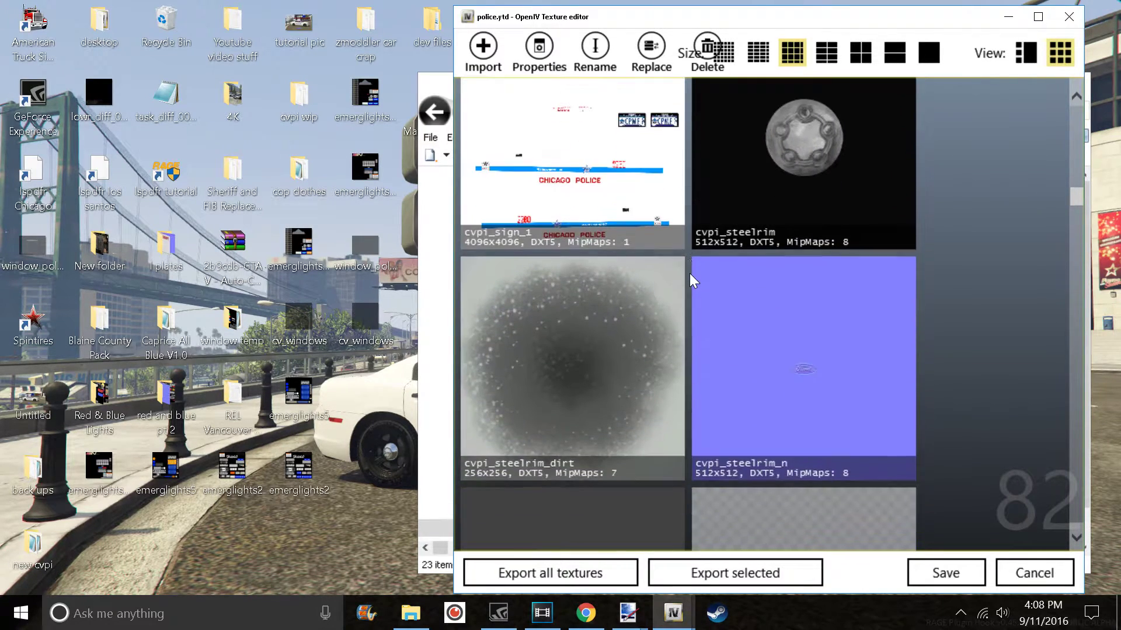
{"action": "scroll", "coordinate": [689, 274], "scroll_direction": "down", "scroll_amount": 11}
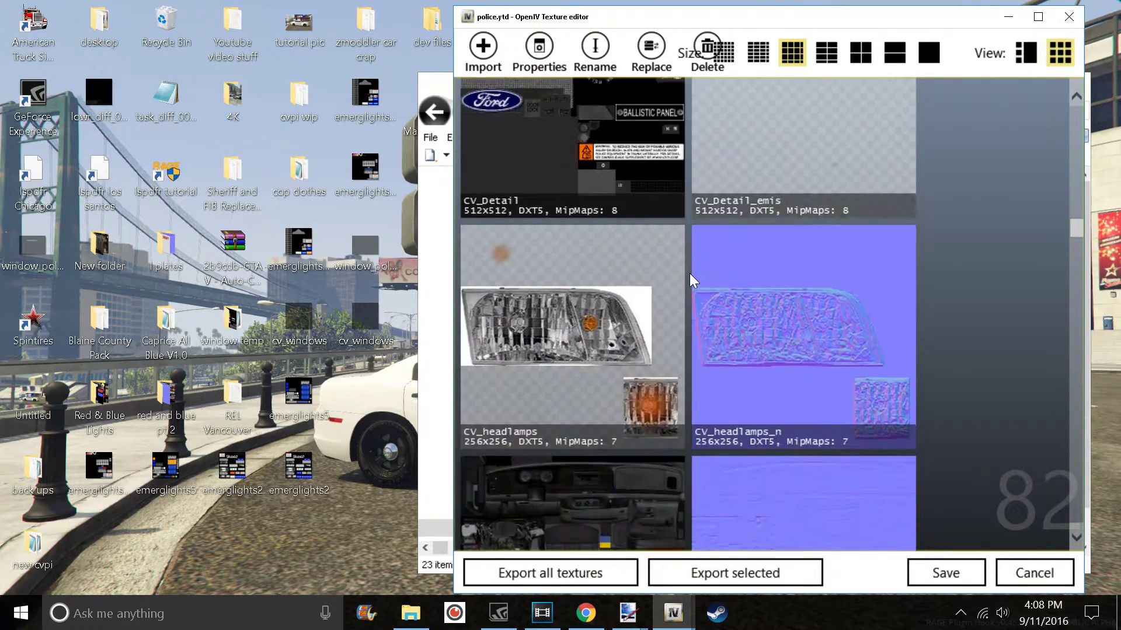
{"action": "scroll", "coordinate": [689, 284], "scroll_direction": "down", "scroll_amount": 2}
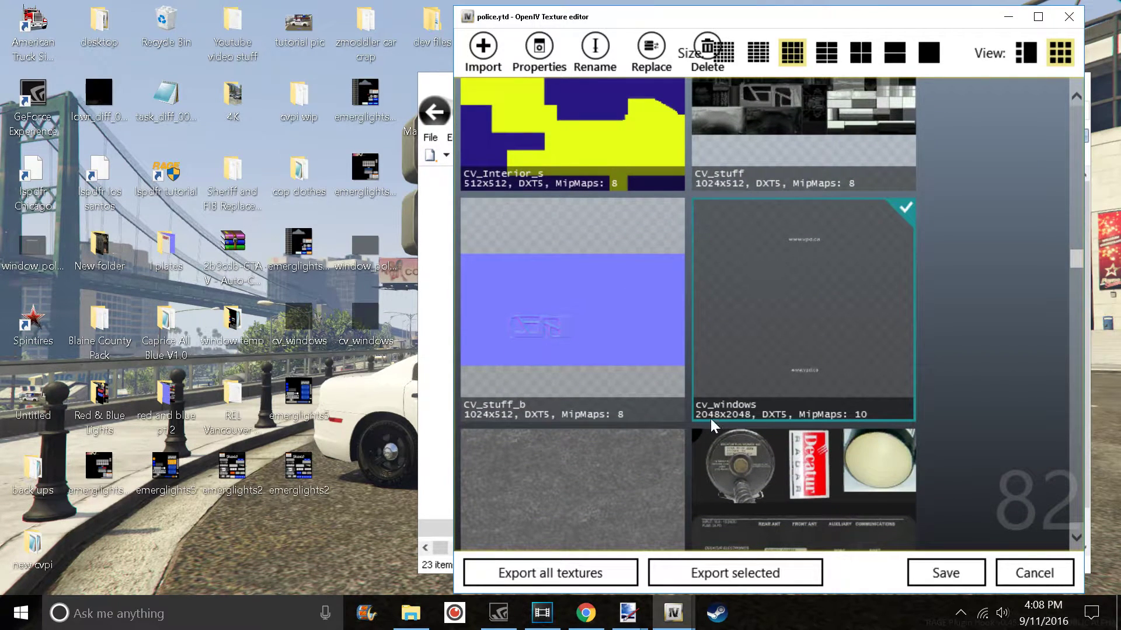
Replace the cv_windows texture with the edited cv_windows PNG from the Desktop
{"action": "left_click", "coordinate": [652, 51]}
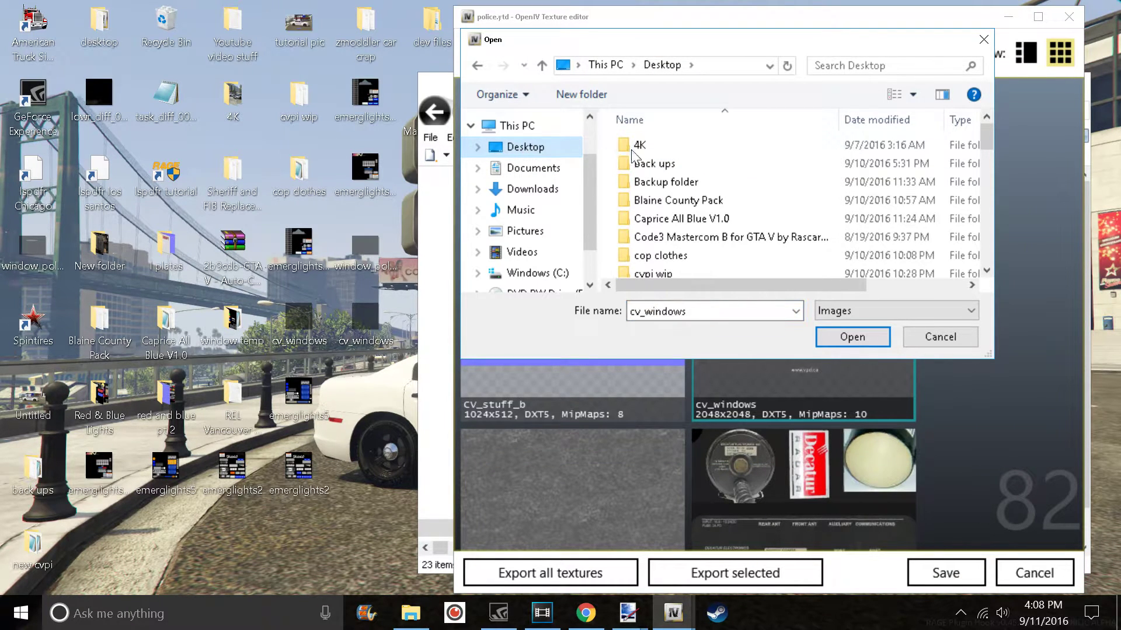
{"action": "left_click_drag", "start_coordinate": [740, 44], "coordinate": [341, 20]}
{"action": "scroll", "coordinate": [374, 184], "scroll_direction": "down", "scroll_amount": 9}
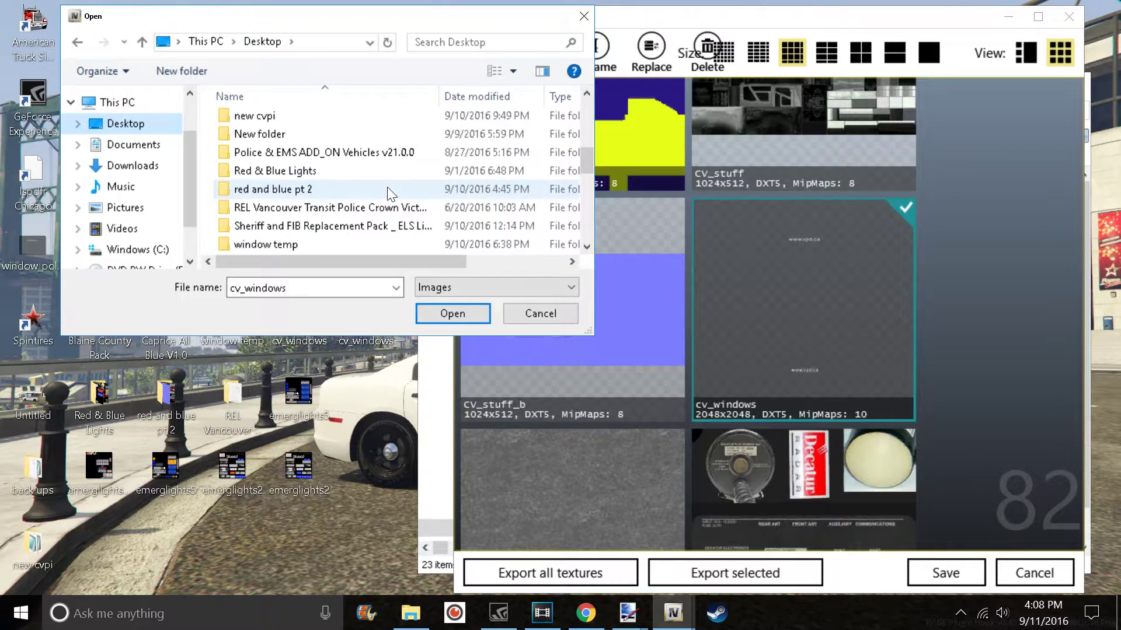
{"action": "scroll", "coordinate": [282, 232], "scroll_direction": "up", "scroll_amount": 5}
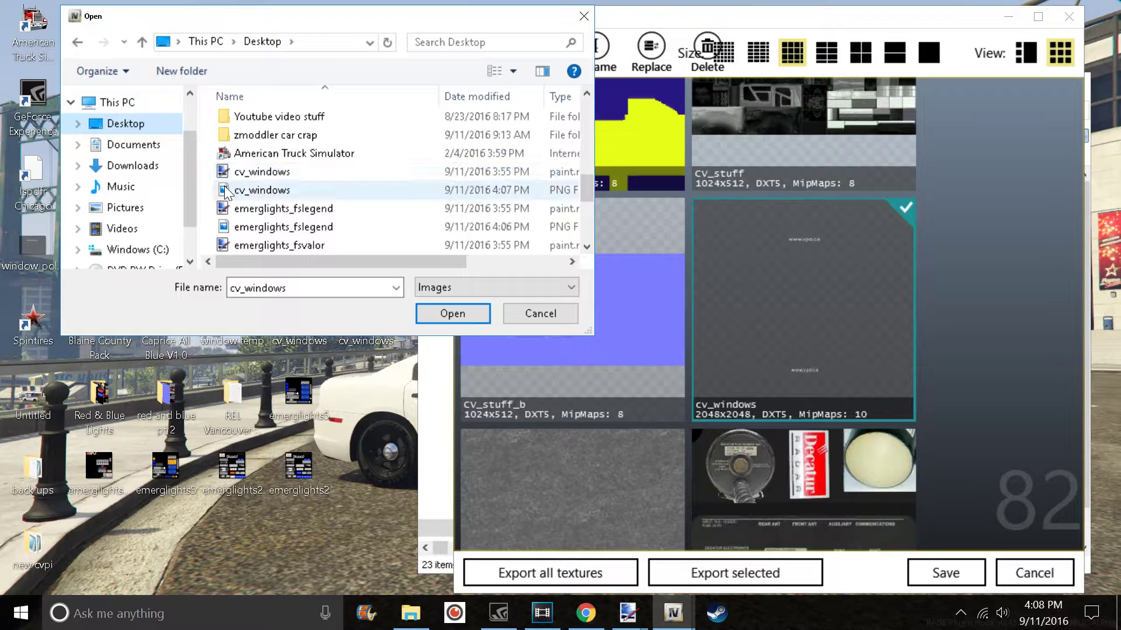
{"action": "left_click", "coordinate": [303, 192]}
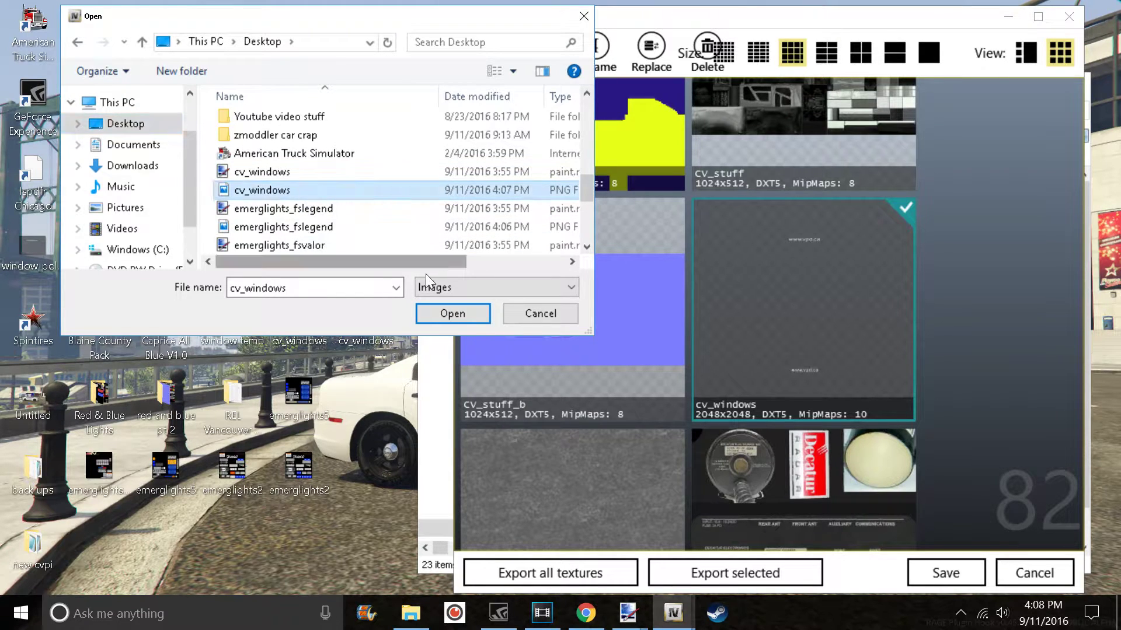
{"action": "left_click", "coordinate": [450, 314]}
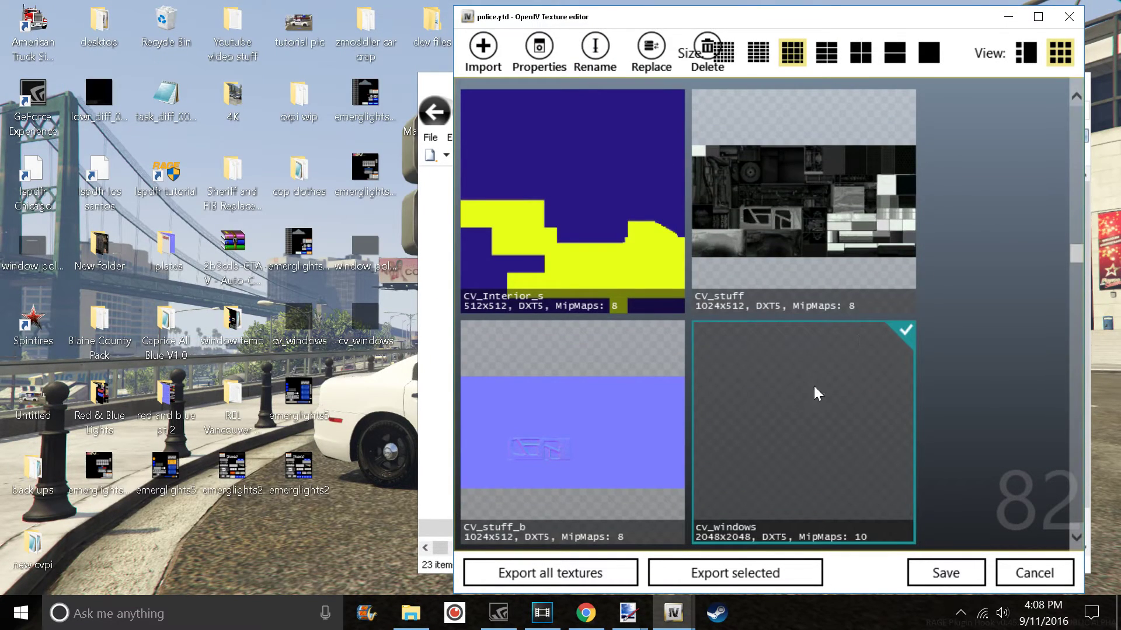
Replace emerglights2 with its edited PNG from the Desktop
{"action": "scroll", "coordinate": [817, 286], "scroll_direction": "down", "scroll_amount": 5}
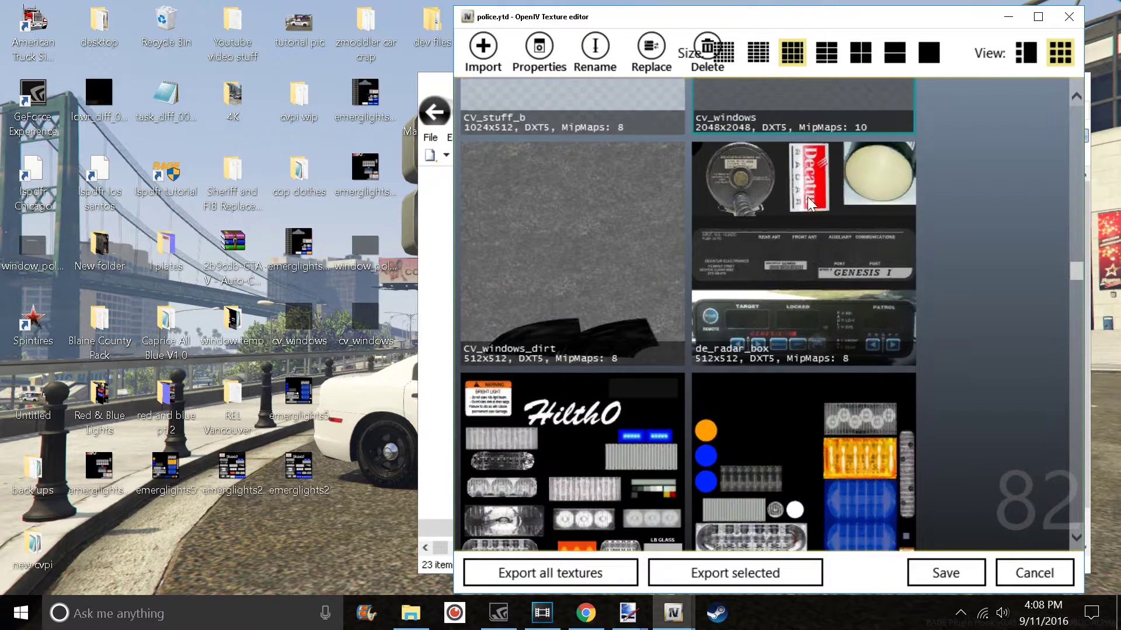
{"action": "scroll", "coordinate": [557, 358], "scroll_direction": "down", "scroll_amount": 1}
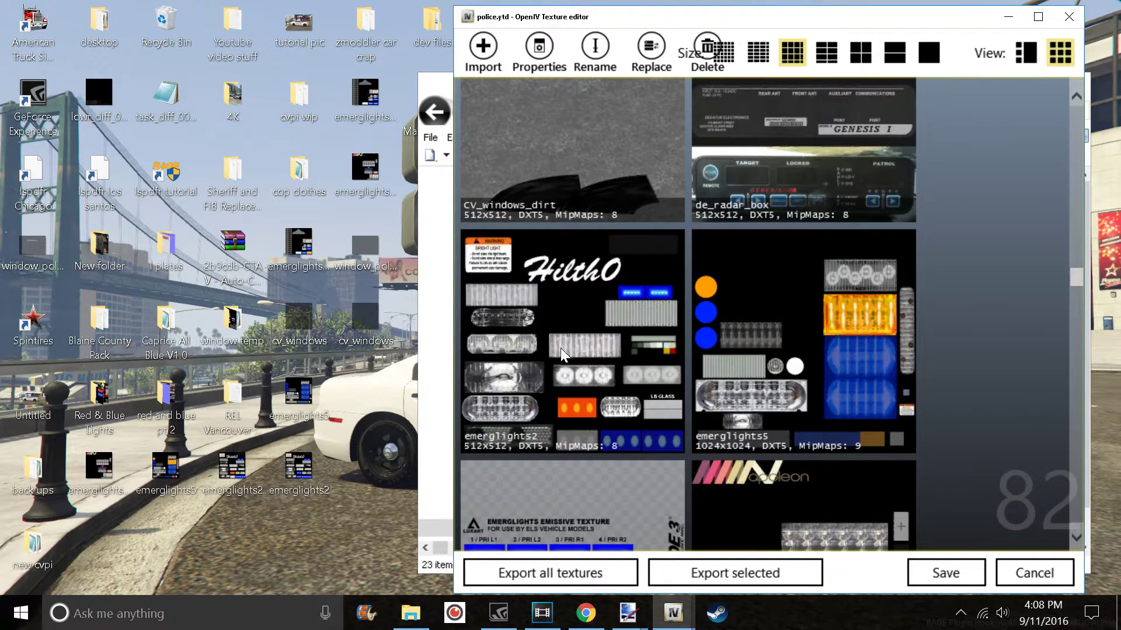
{"action": "left_click", "coordinate": [587, 368]}
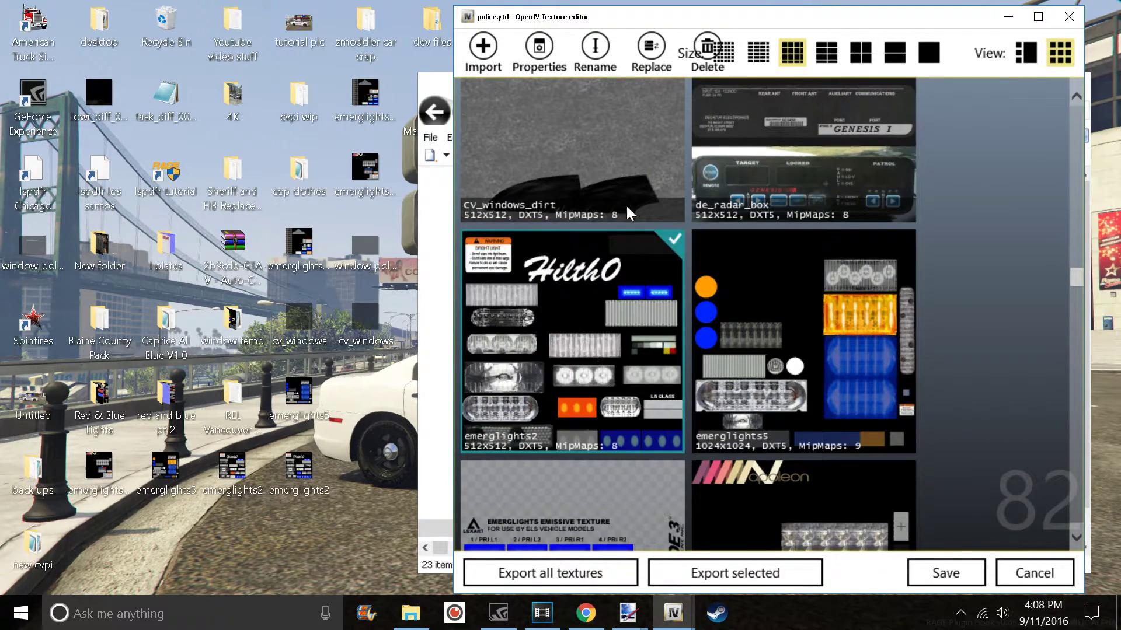
{"action": "left_click", "coordinate": [651, 47]}
{"action": "scroll", "coordinate": [420, 162], "scroll_direction": "down", "scroll_amount": 5}
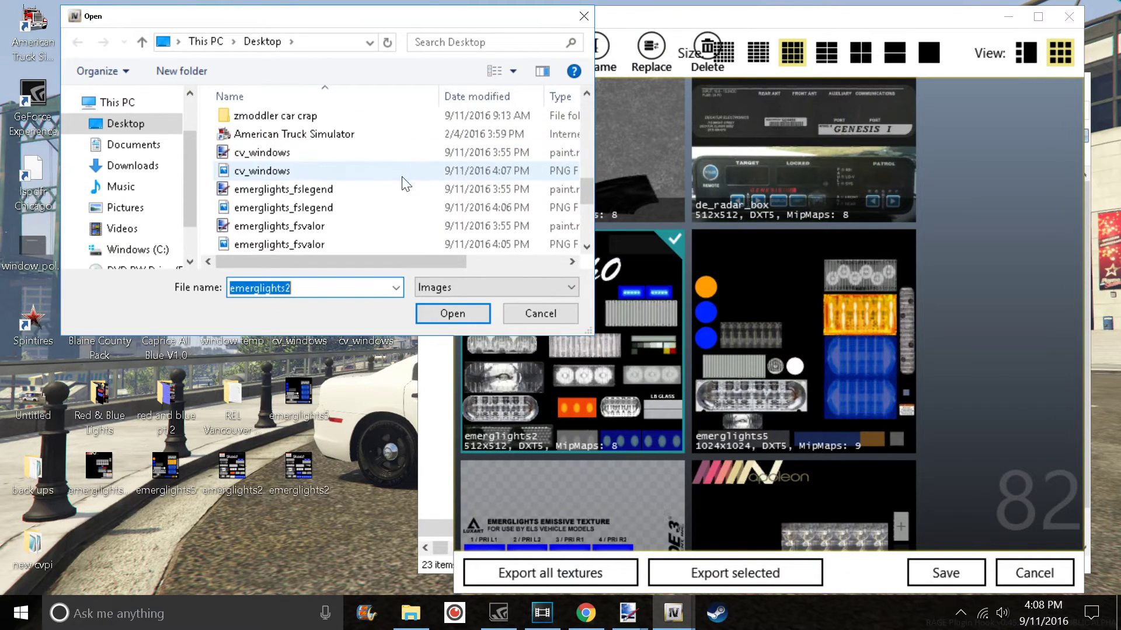
{"action": "scroll", "coordinate": [377, 186], "scroll_direction": "up", "scroll_amount": 2}
{"action": "scroll", "coordinate": [377, 187], "scroll_direction": "down", "scroll_amount": 4}
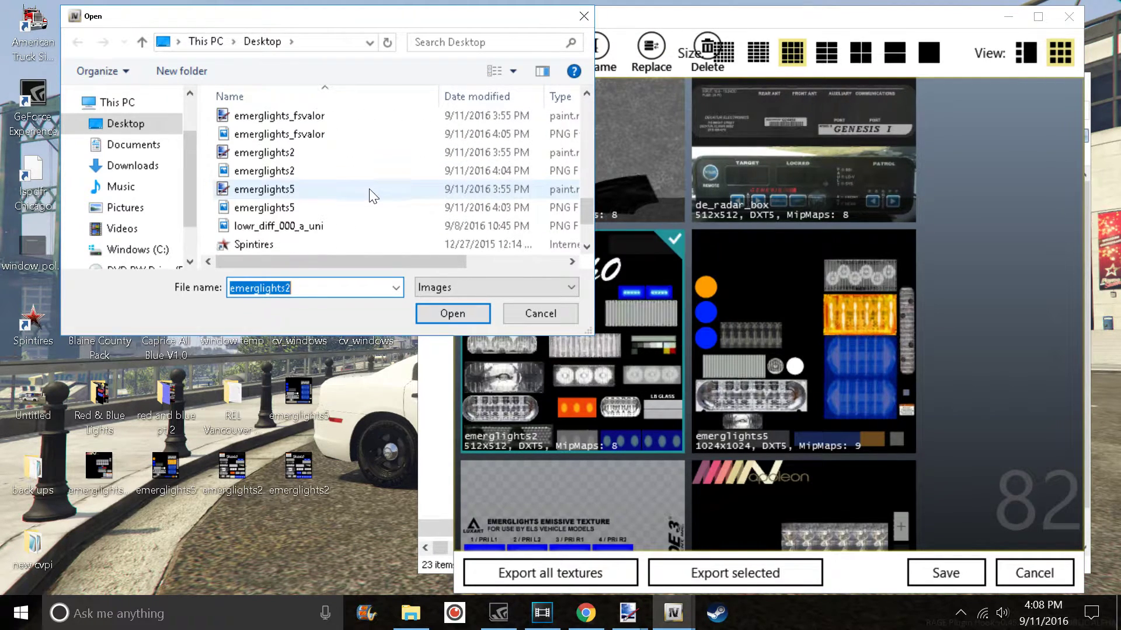
{"action": "left_click", "coordinate": [269, 171]}
{"action": "left_click", "coordinate": [452, 313]}
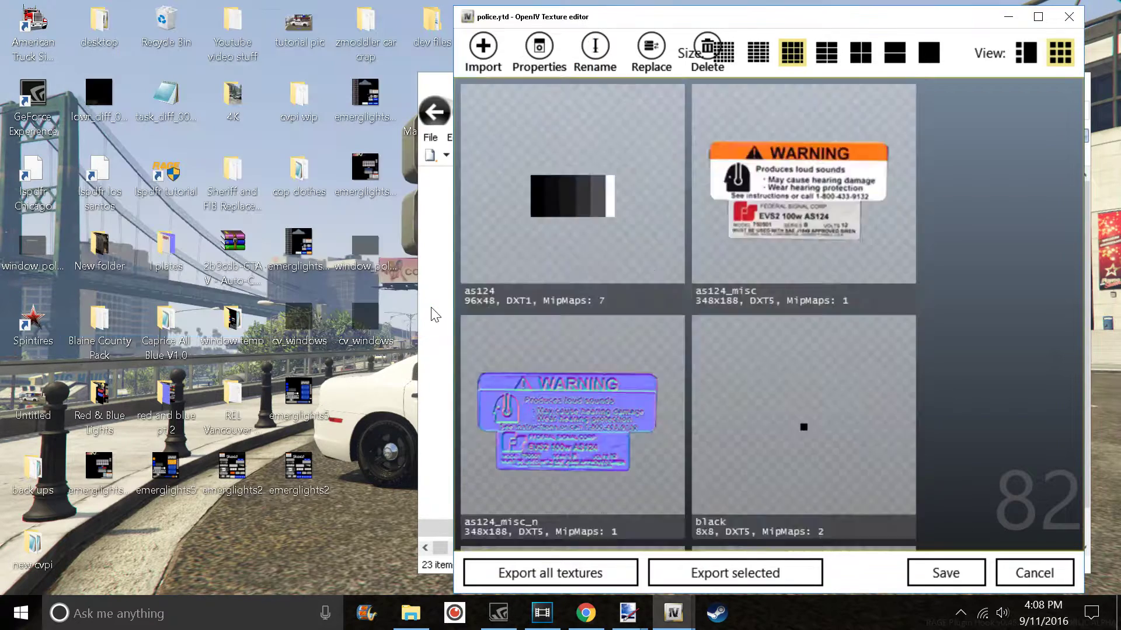
Replace emerglights5 with its edited PNG from the Desktop
{"action": "left_click", "coordinate": [761, 377]}
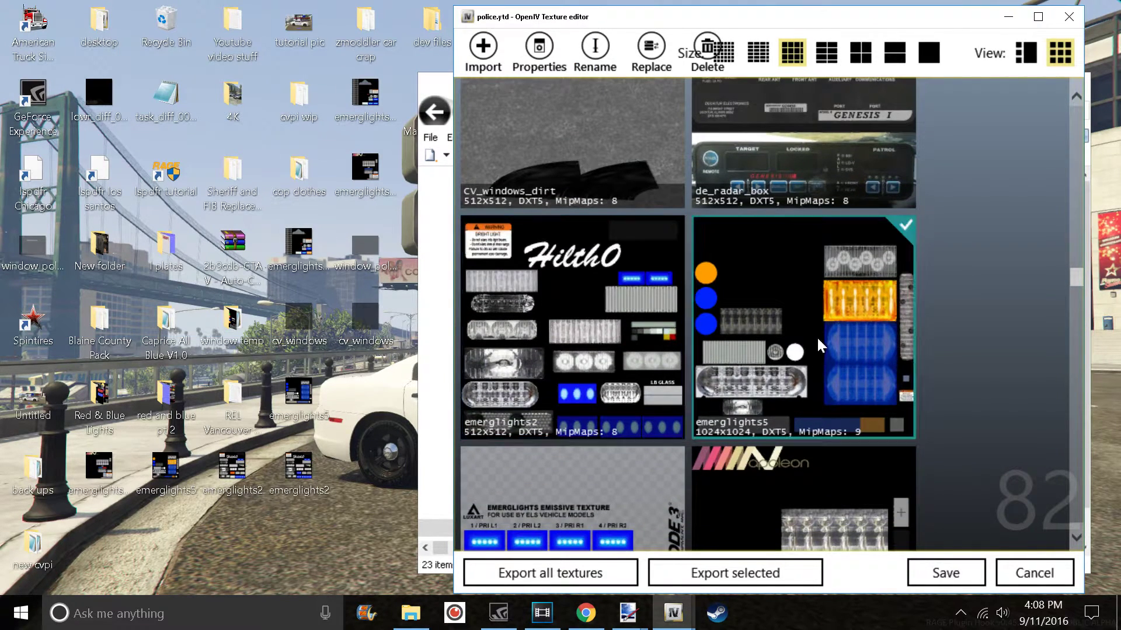
{"action": "left_click", "coordinate": [649, 58]}
{"action": "scroll", "coordinate": [325, 198], "scroll_direction": "down", "scroll_amount": 10}
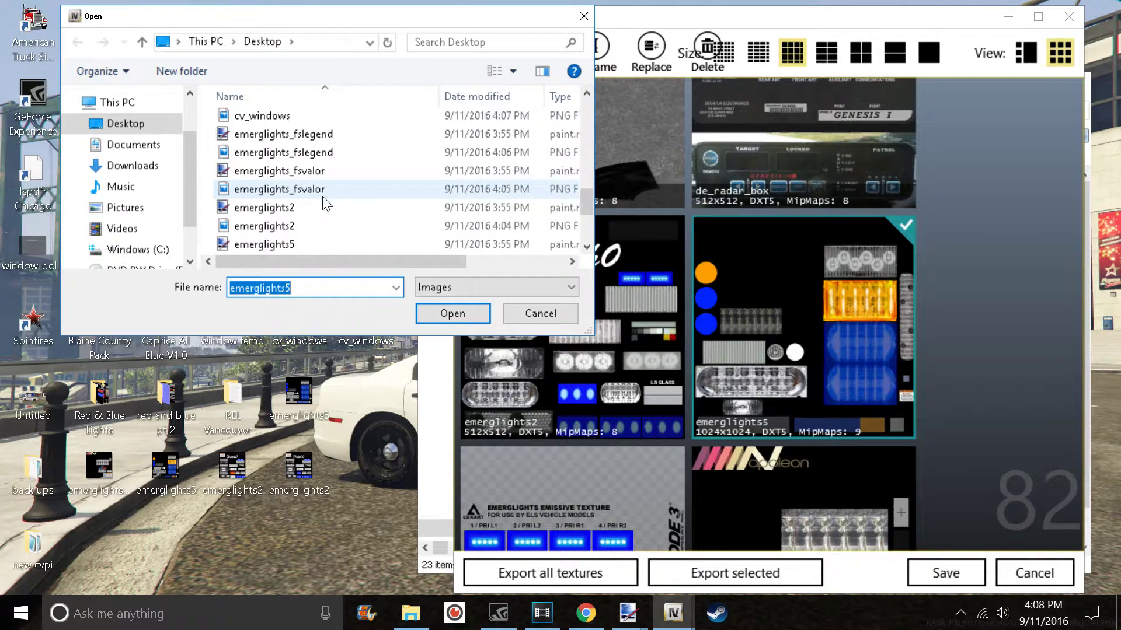
{"action": "scroll", "coordinate": [296, 229], "scroll_direction": "down", "scroll_amount": 2}
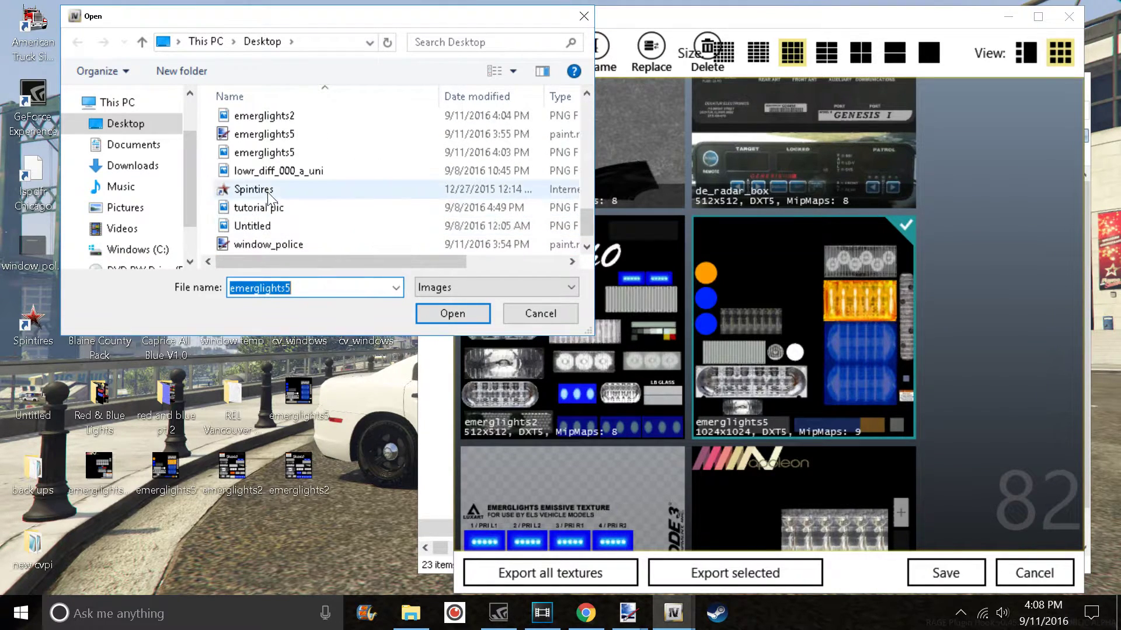
{"action": "left_click", "coordinate": [264, 153]}
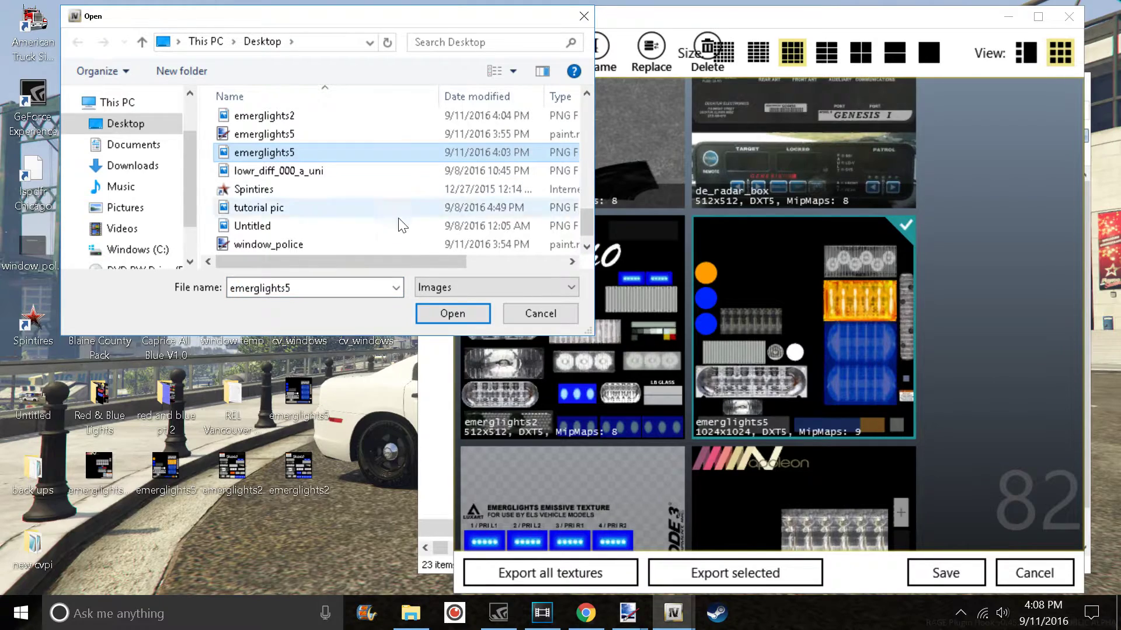
{"action": "left_click", "coordinate": [453, 313]}
Replace emerglights_fslegend with its edited all-blue PNG from the Desktop
{"action": "scroll", "coordinate": [774, 281], "scroll_direction": "down", "scroll_amount": 10}
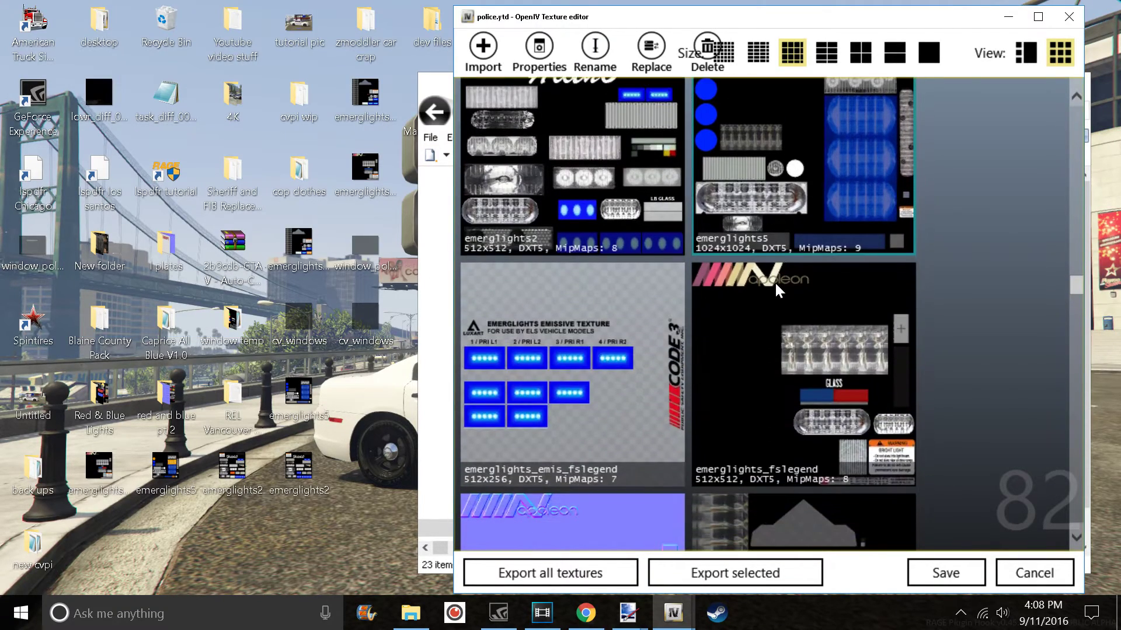
{"action": "scroll", "coordinate": [799, 235], "scroll_direction": "up", "scroll_amount": 3}
{"action": "left_click", "coordinate": [807, 279]}
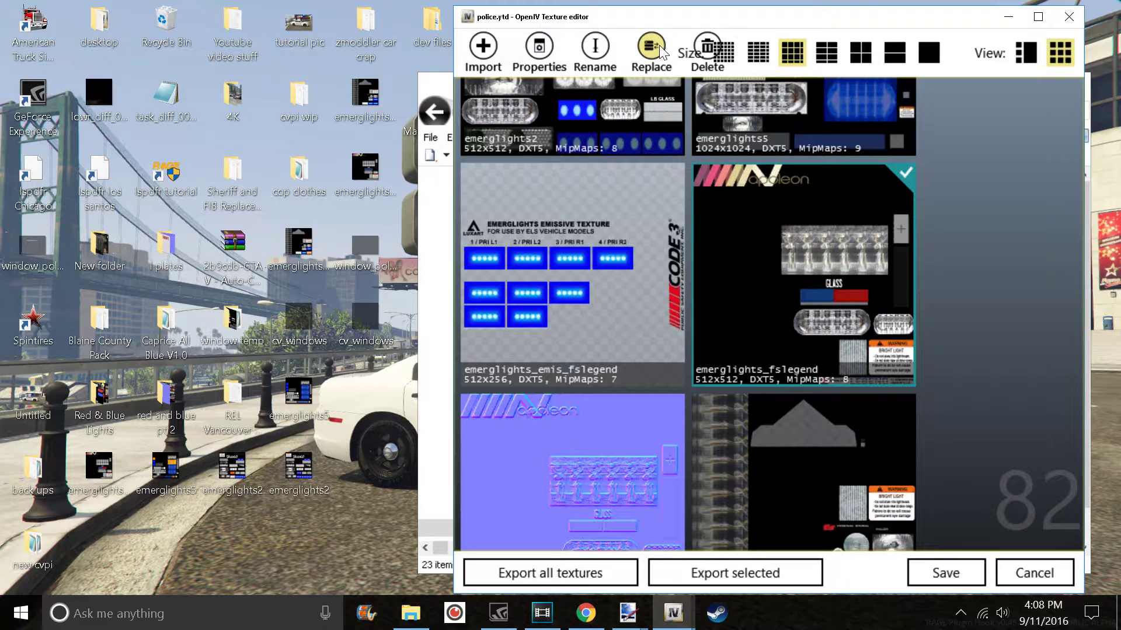
{"action": "left_click", "coordinate": [651, 47]}
{"action": "scroll", "coordinate": [318, 242], "scroll_direction": "down", "scroll_amount": 10}
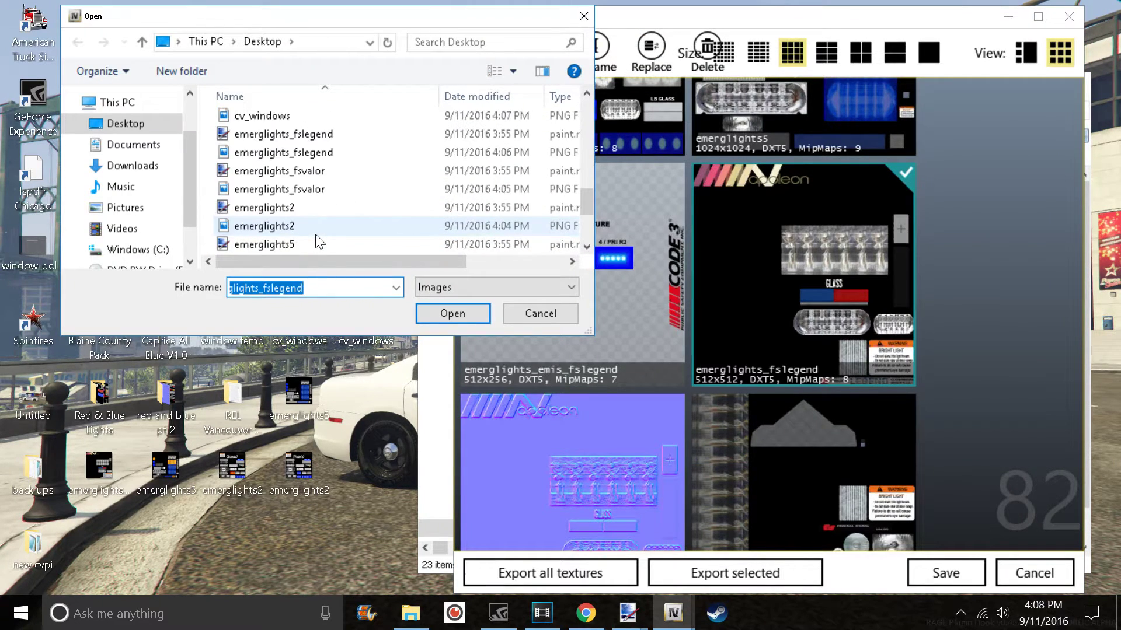
{"action": "left_click", "coordinate": [304, 155]}
{"action": "left_click", "coordinate": [440, 314]}
Replace emerglights_fsvalor with its edited PNG from the Desktop
{"action": "scroll", "coordinate": [831, 363], "scroll_direction": "down", "scroll_amount": 5}
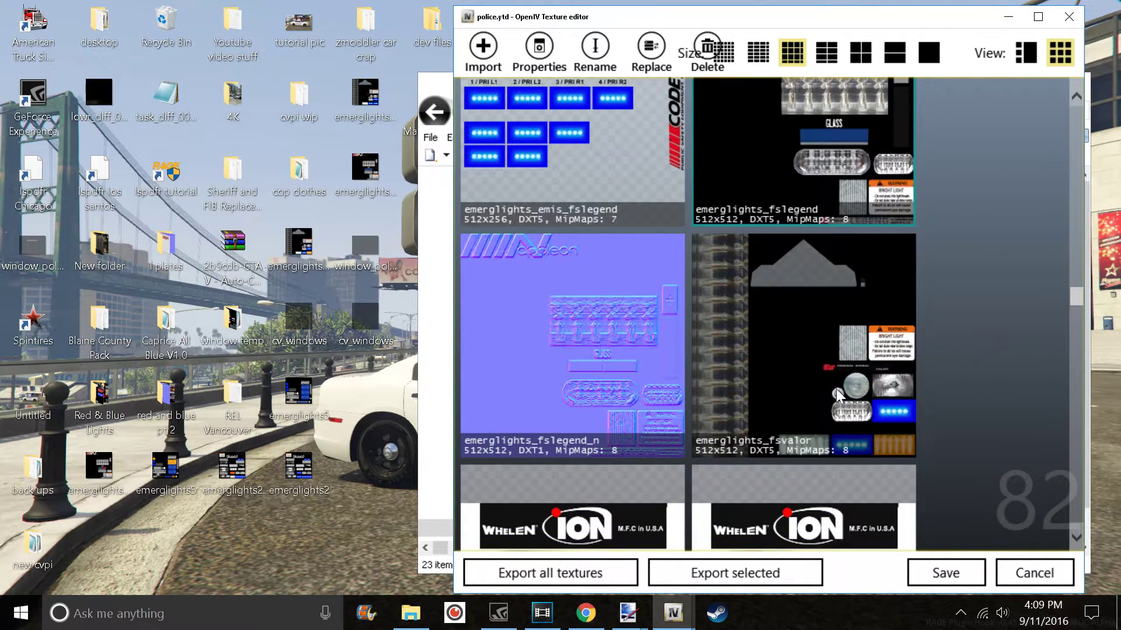
{"action": "left_click", "coordinate": [831, 363]}
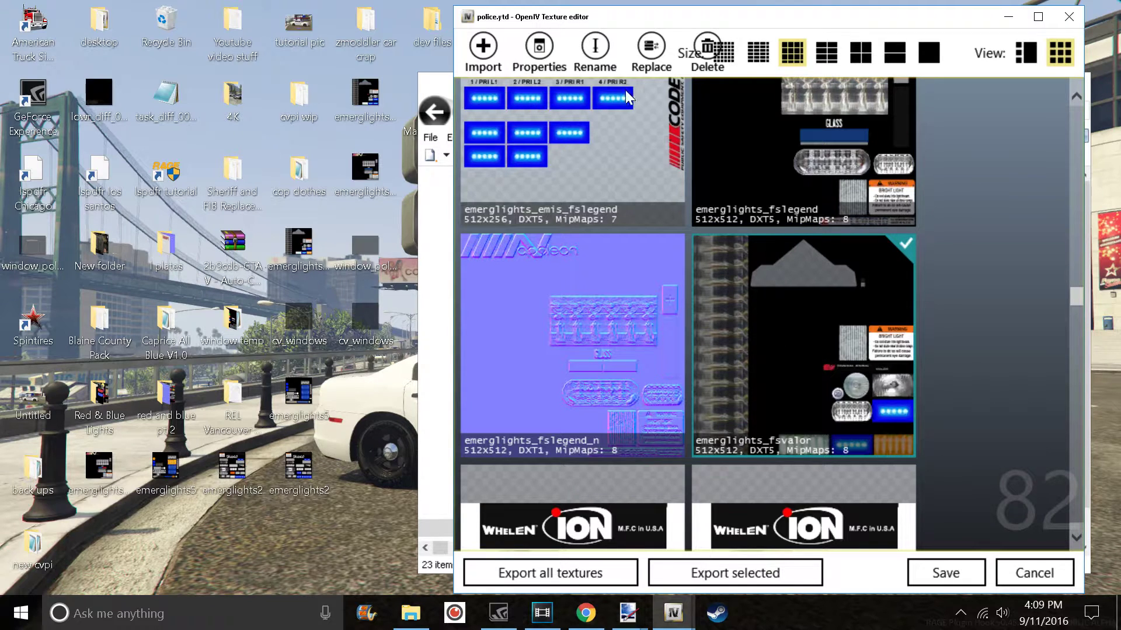
{"action": "left_click", "coordinate": [652, 51]}
{"action": "scroll", "coordinate": [345, 198], "scroll_direction": "down", "scroll_amount": 6}
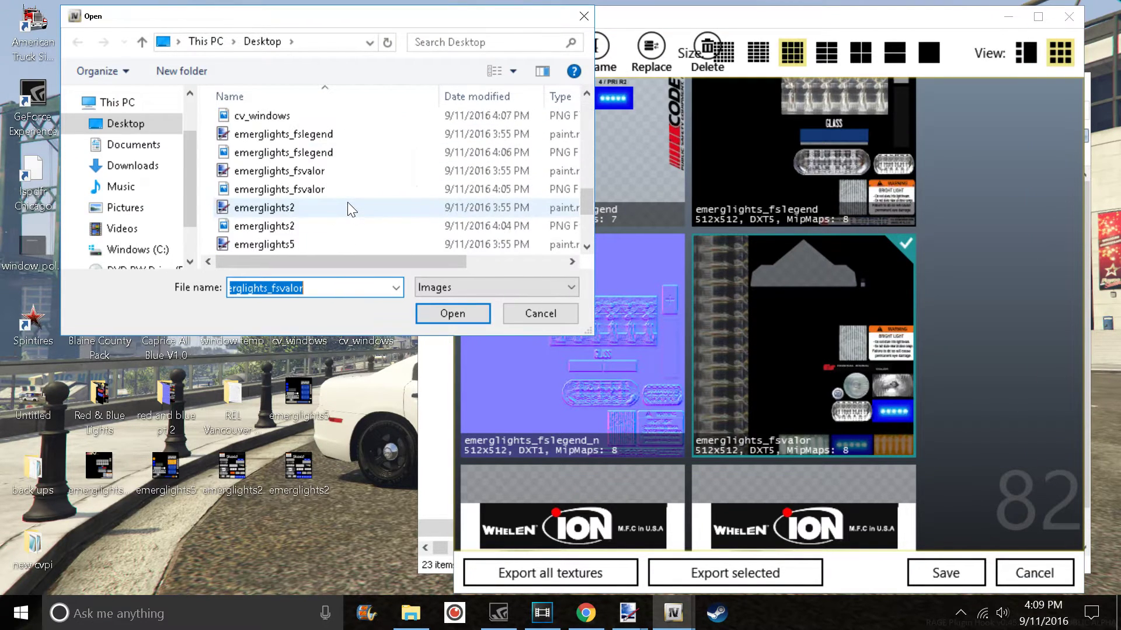
{"action": "left_click", "coordinate": [338, 188]}
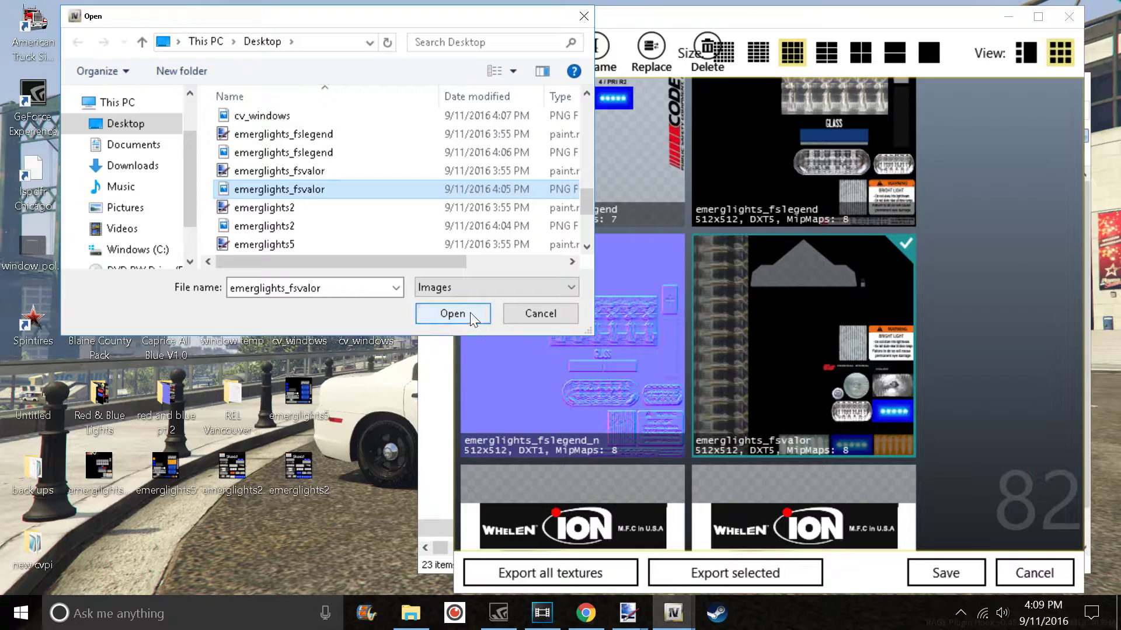
{"action": "left_click", "coordinate": [455, 313]}
{"action": "scroll", "coordinate": [742, 318], "scroll_direction": "down", "scroll_amount": 8}
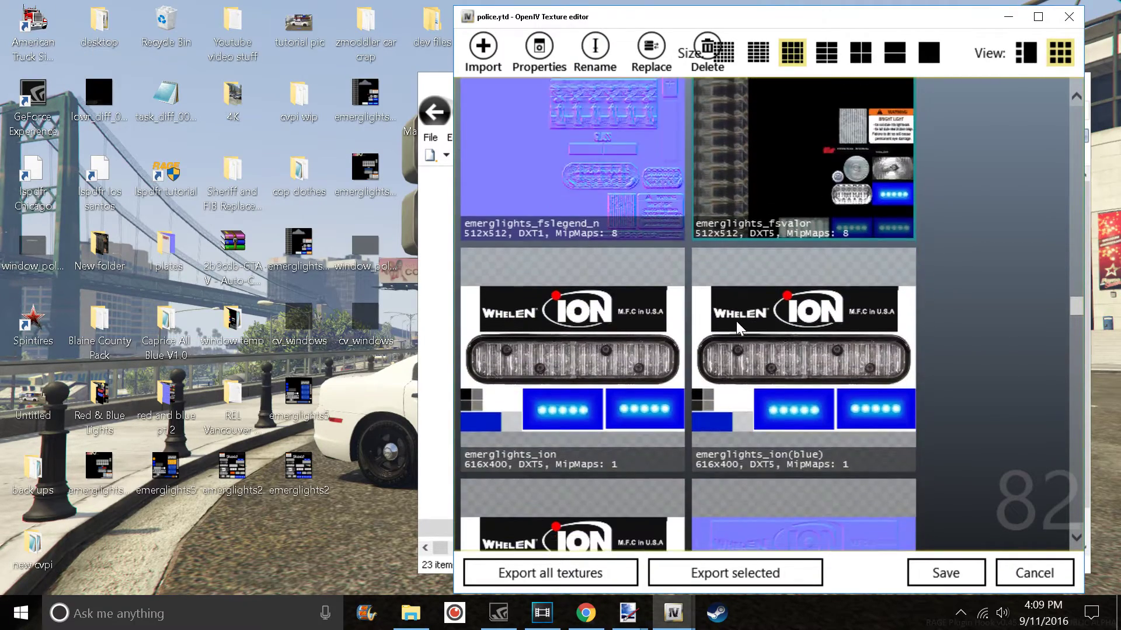
Export the fedsig texture from police.ytd to the Desktop
{"action": "scroll", "coordinate": [733, 321], "scroll_direction": "down", "scroll_amount": 10}
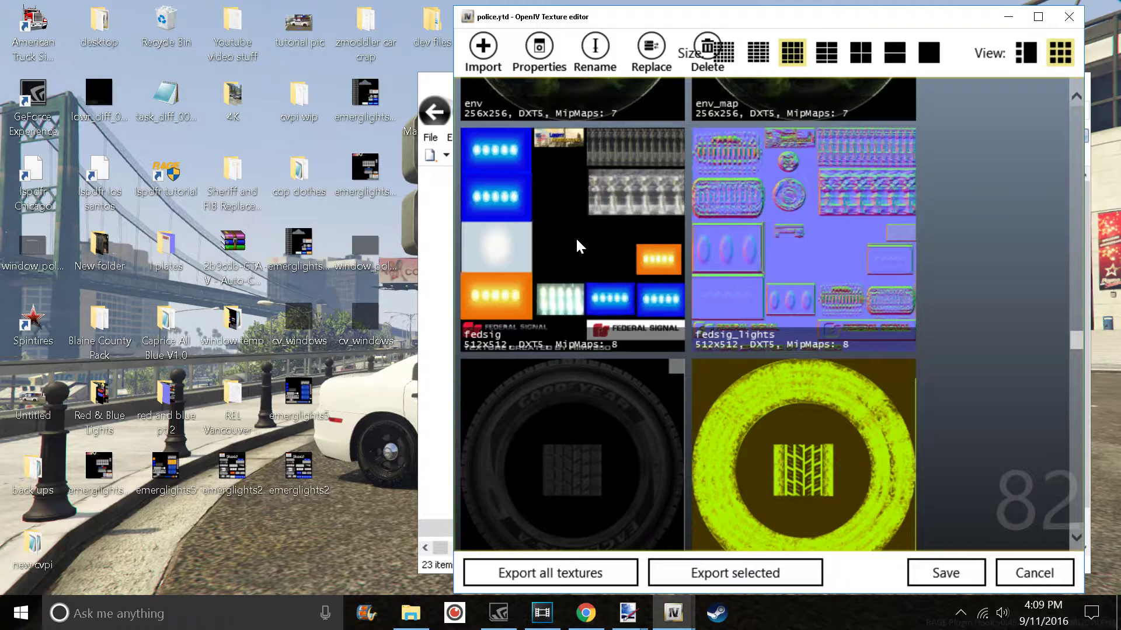
{"action": "left_click", "coordinate": [578, 246]}
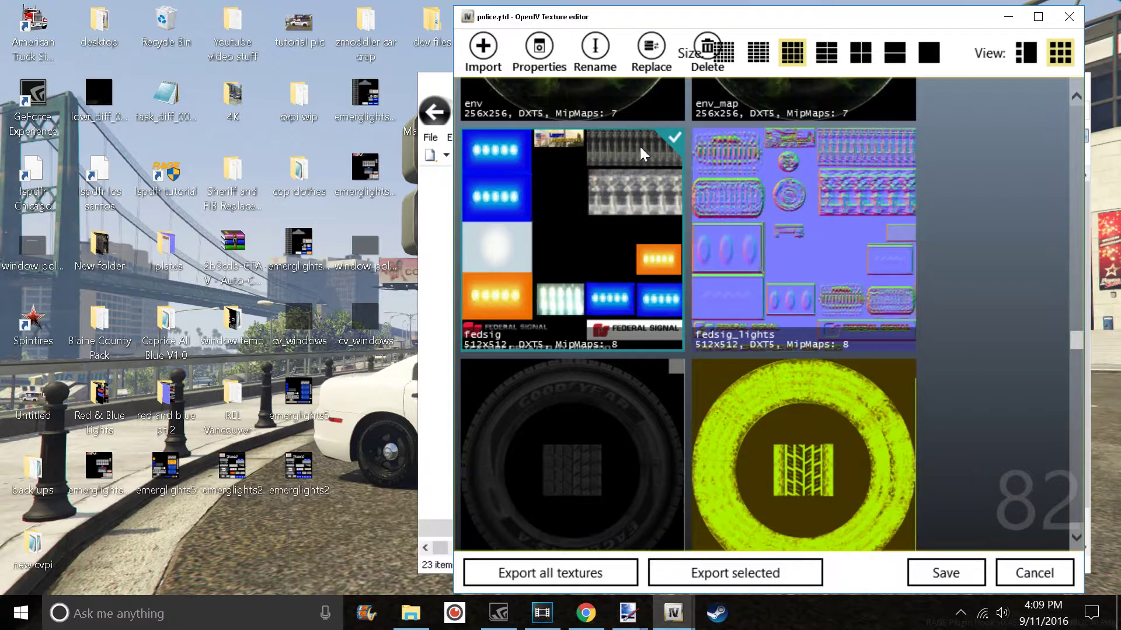
{"action": "left_click", "coordinate": [702, 574]}
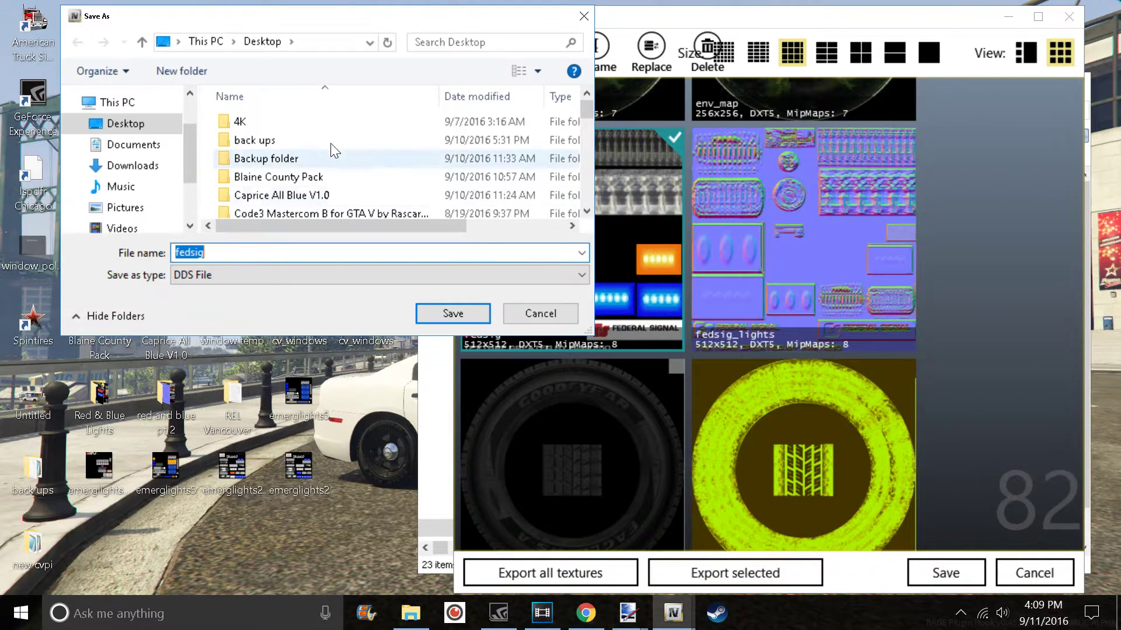
{"action": "left_click", "coordinate": [438, 316]}
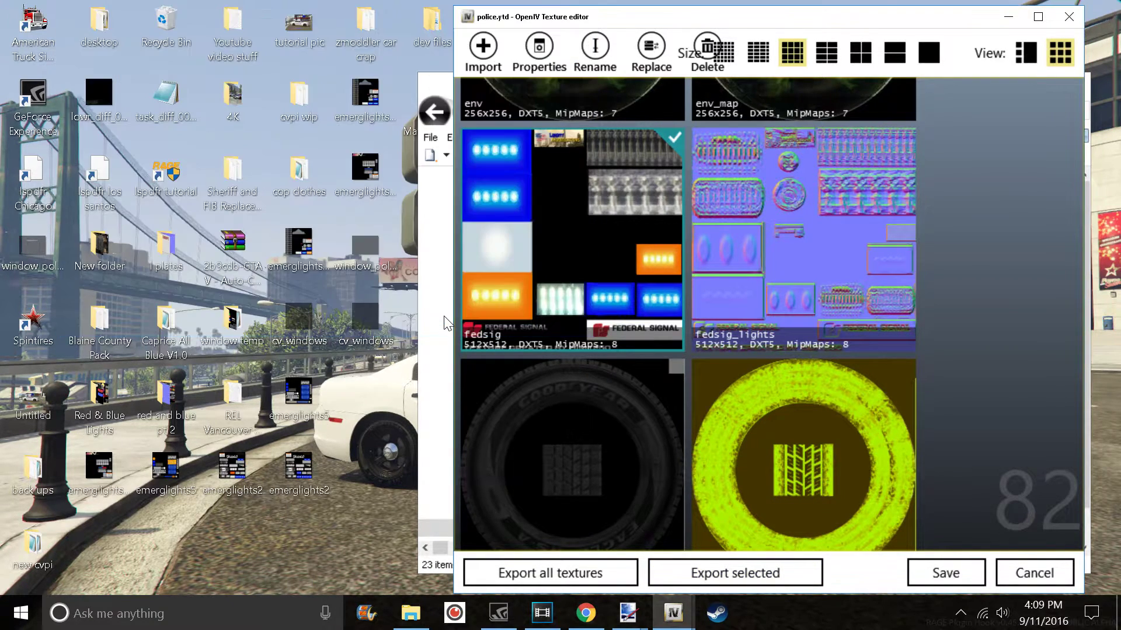
Open the exported fedsig file with paint.net
{"action": "right_click", "coordinate": [366, 398]}
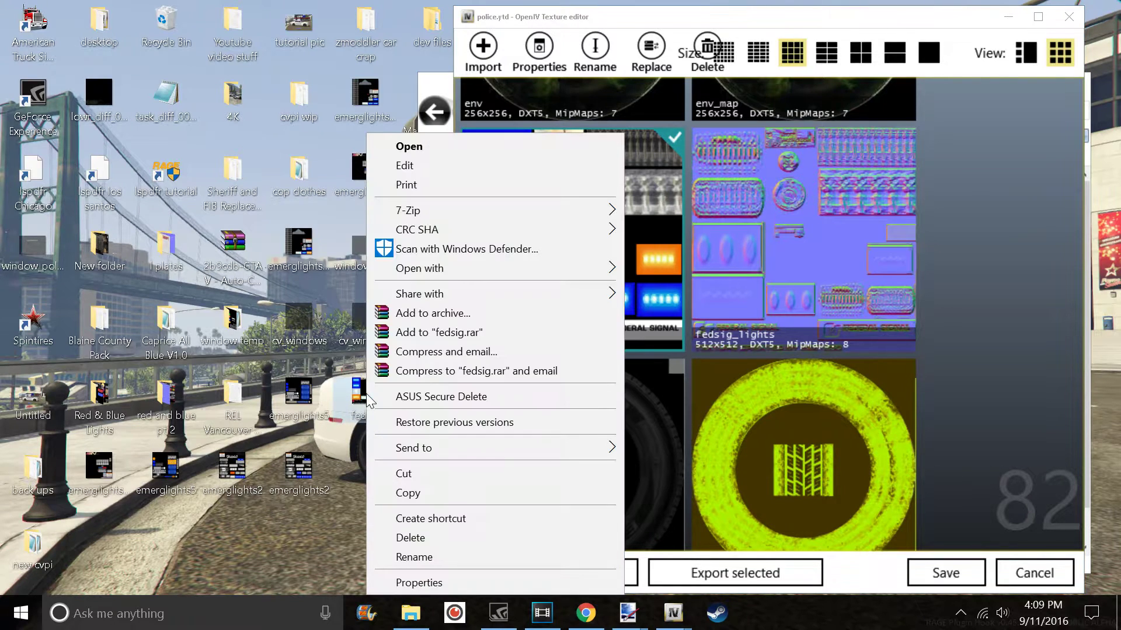
{"action": "mouse_move", "coordinate": [417, 269]}
{"action": "left_click", "coordinate": [652, 290]}
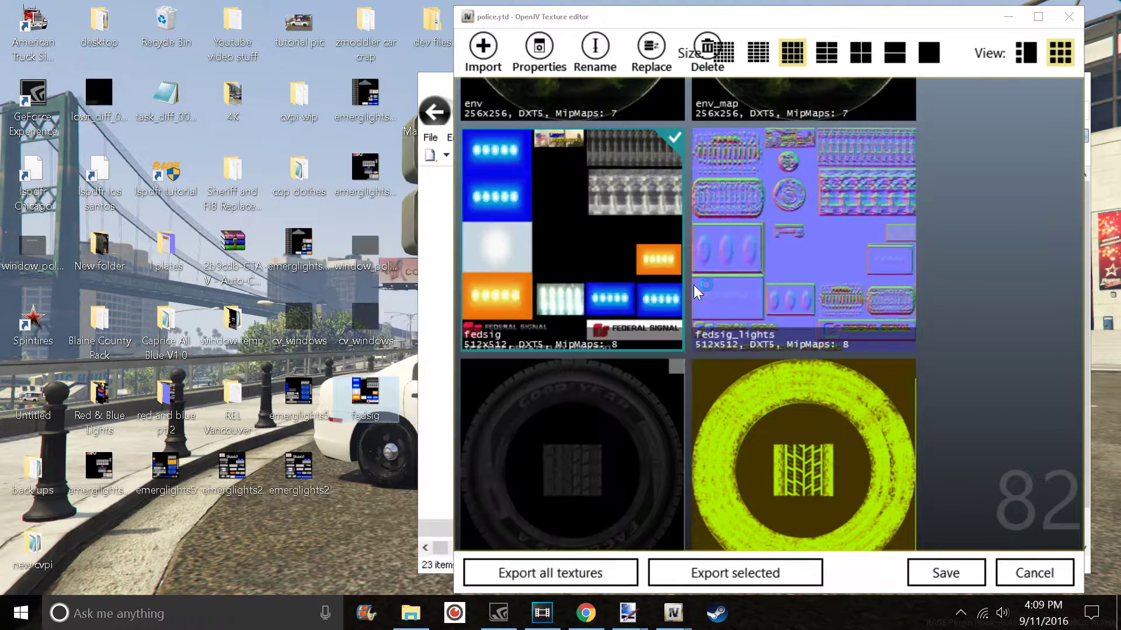
Copy the two top-left blue light tiles over the white and orange tiles, stretching to fit
{"action": "left_click", "coordinate": [18, 118]}
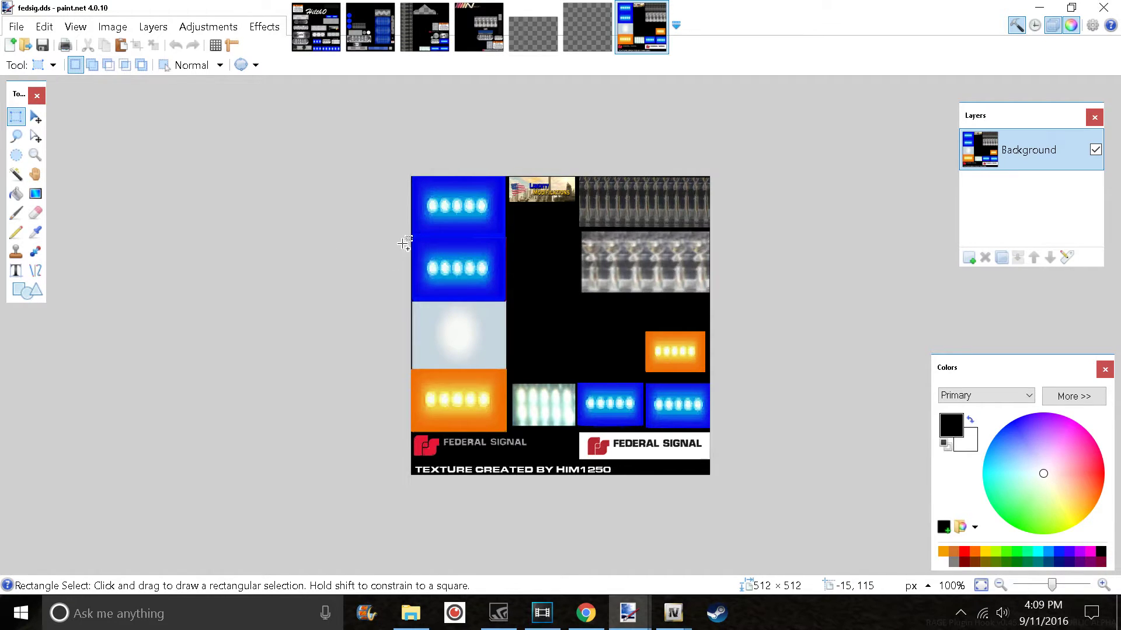
{"action": "scroll", "coordinate": [404, 244], "scroll_direction": "up", "scroll_amount": 3, "text": "ctrl"}
{"action": "left_click_drag", "start_coordinate": [407, 135], "coordinate": [559, 335]}
{"action": "left_click", "coordinate": [105, 45]}
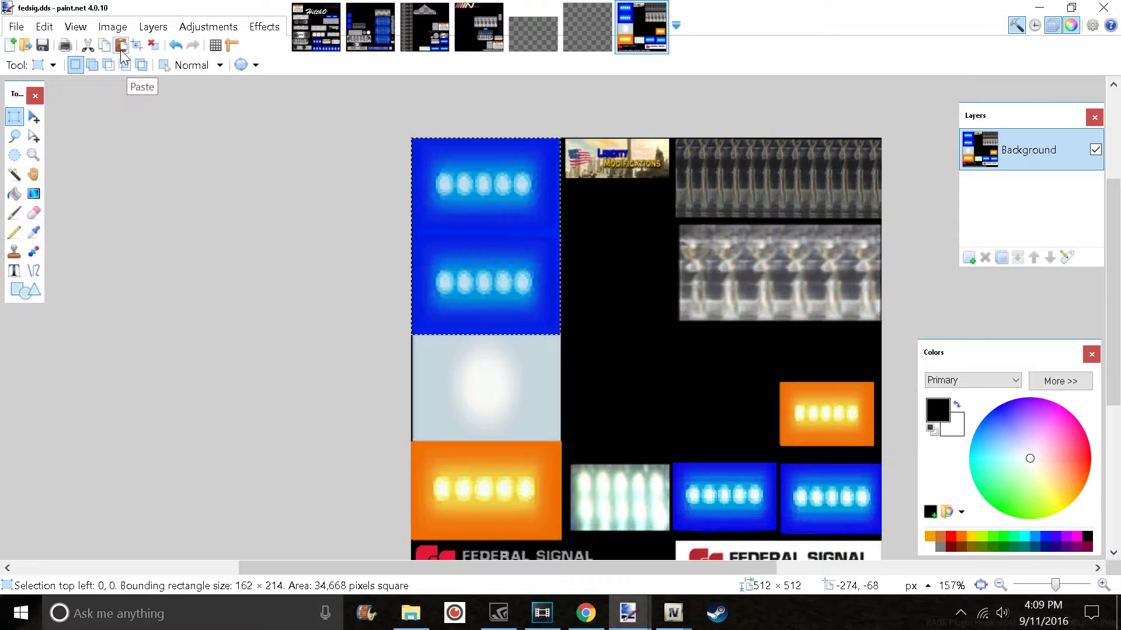
{"action": "left_click", "coordinate": [121, 45]}
{"action": "scroll", "coordinate": [486, 312], "scroll_direction": "down", "scroll_amount": 1}
{"action": "left_click_drag", "start_coordinate": [517, 151], "coordinate": [518, 349]}
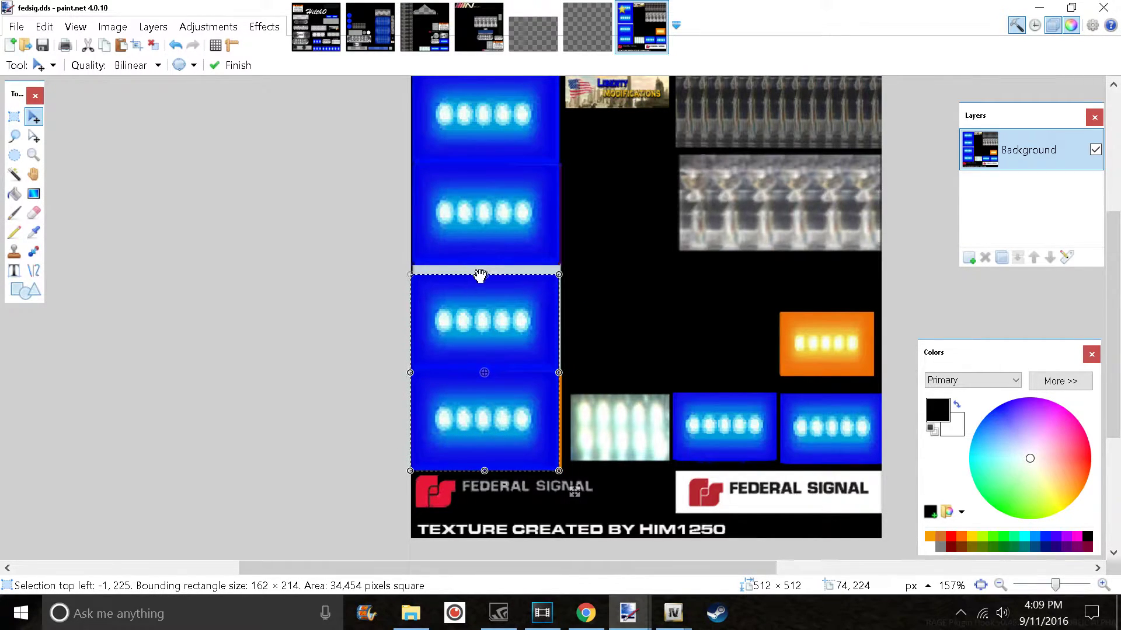
{"action": "left_click_drag", "start_coordinate": [480, 276], "coordinate": [481, 267]}
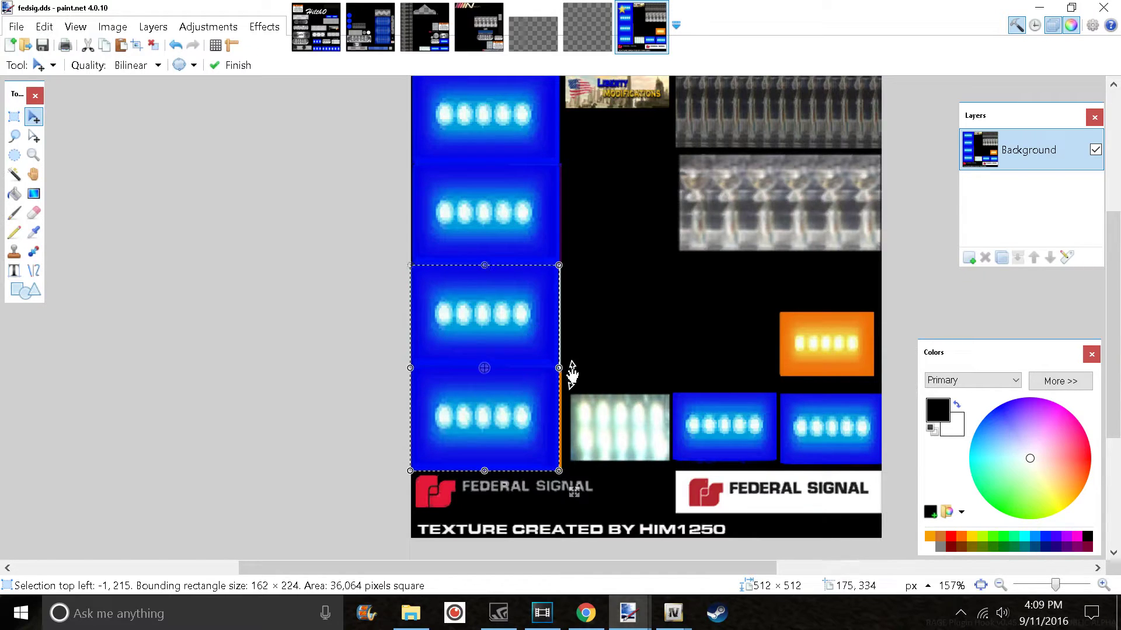
{"action": "left_click_drag", "start_coordinate": [559, 368], "coordinate": [561, 369]}
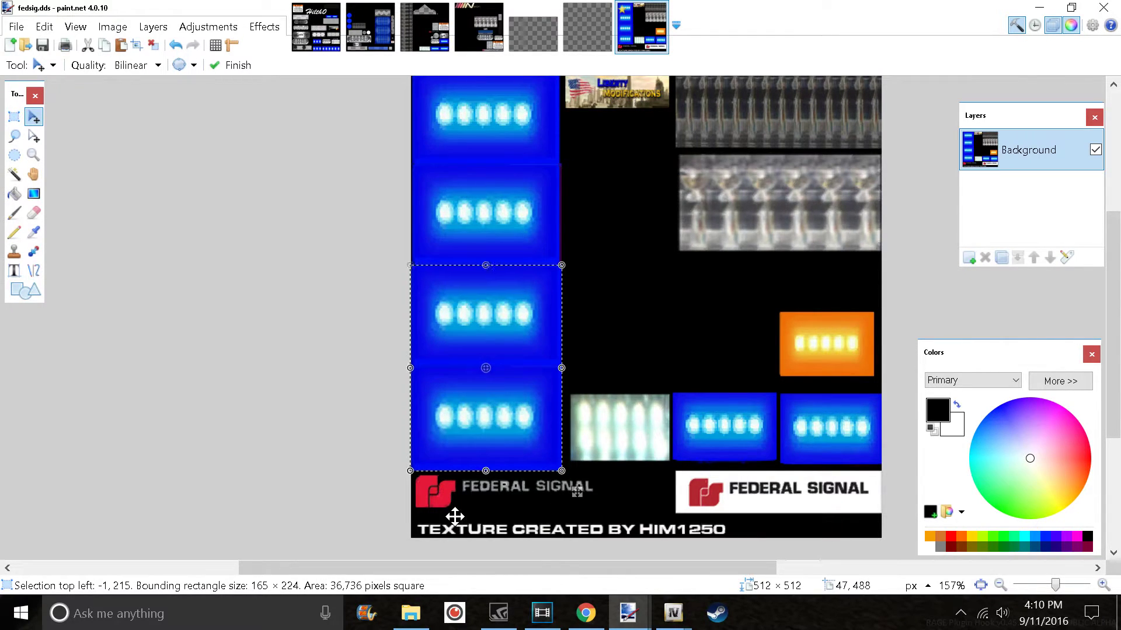
{"action": "left_click_drag", "start_coordinate": [541, 572], "coordinate": [608, 575]}
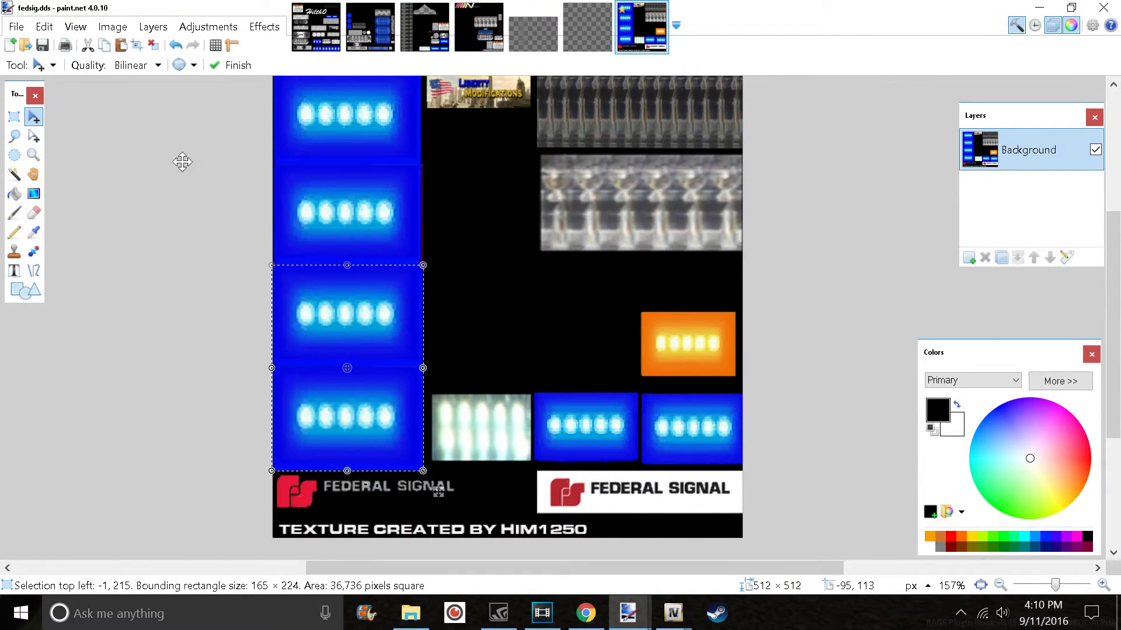
{"action": "left_click", "coordinate": [14, 116]}
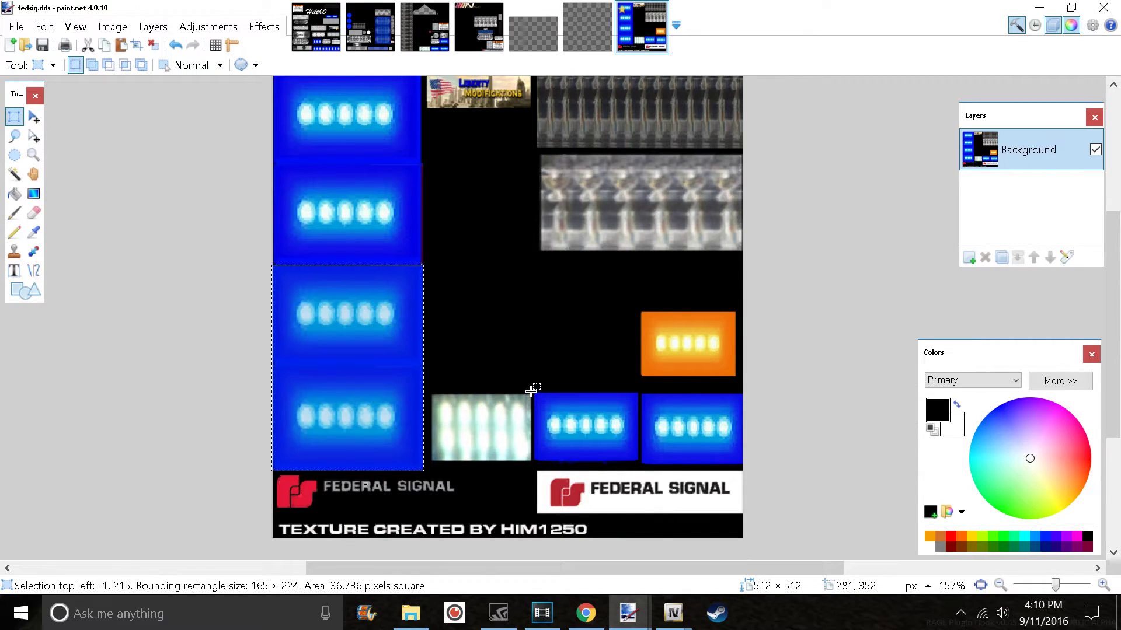
Duplicate the bottom-row blue light block over the pale tile and the orange light tile
{"action": "left_click_drag", "start_coordinate": [531, 391], "coordinate": [638, 463]}
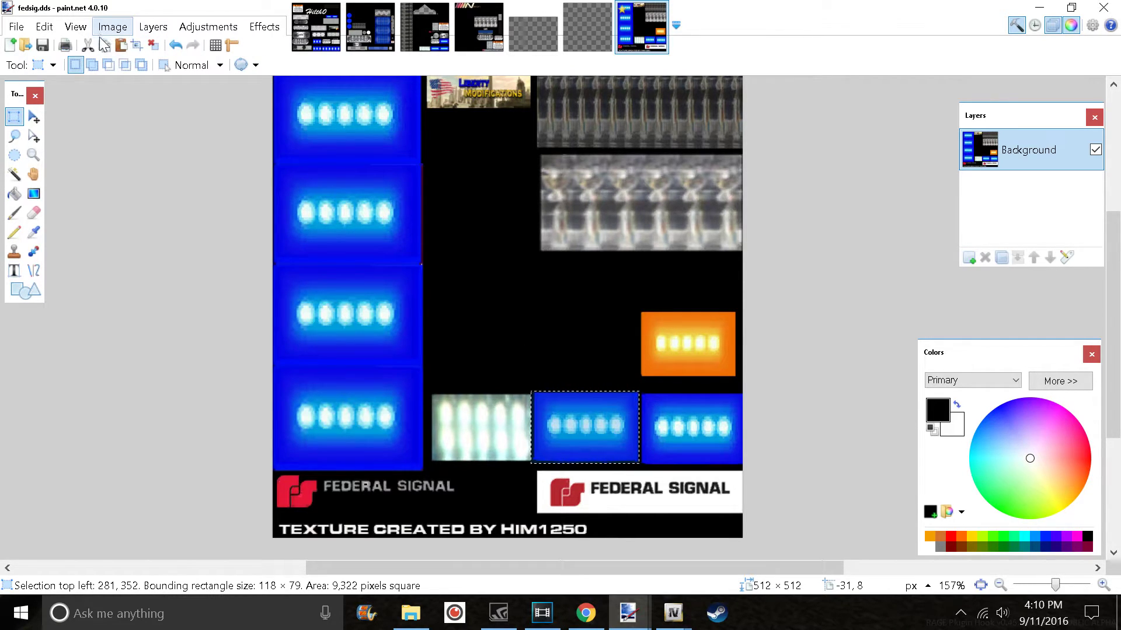
{"action": "key", "text": "m"}
{"action": "left_click_drag", "start_coordinate": [610, 413], "coordinate": [502, 413]}
{"action": "left_click", "coordinate": [124, 49]}
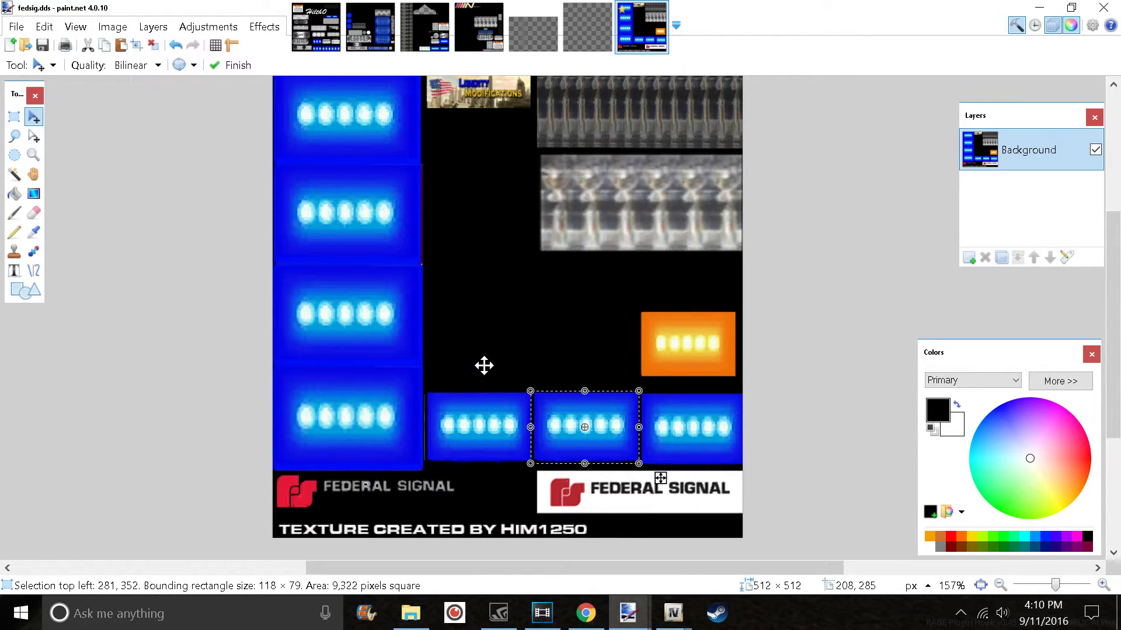
{"action": "left_click_drag", "start_coordinate": [603, 450], "coordinate": [683, 382]}
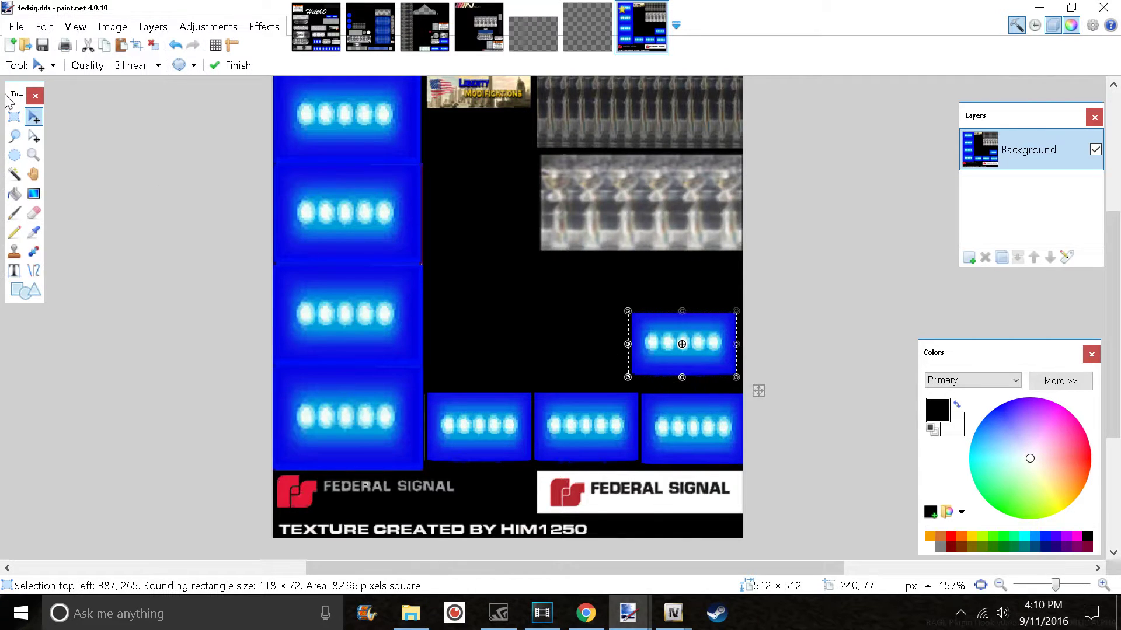
{"action": "left_click", "coordinate": [14, 117]}
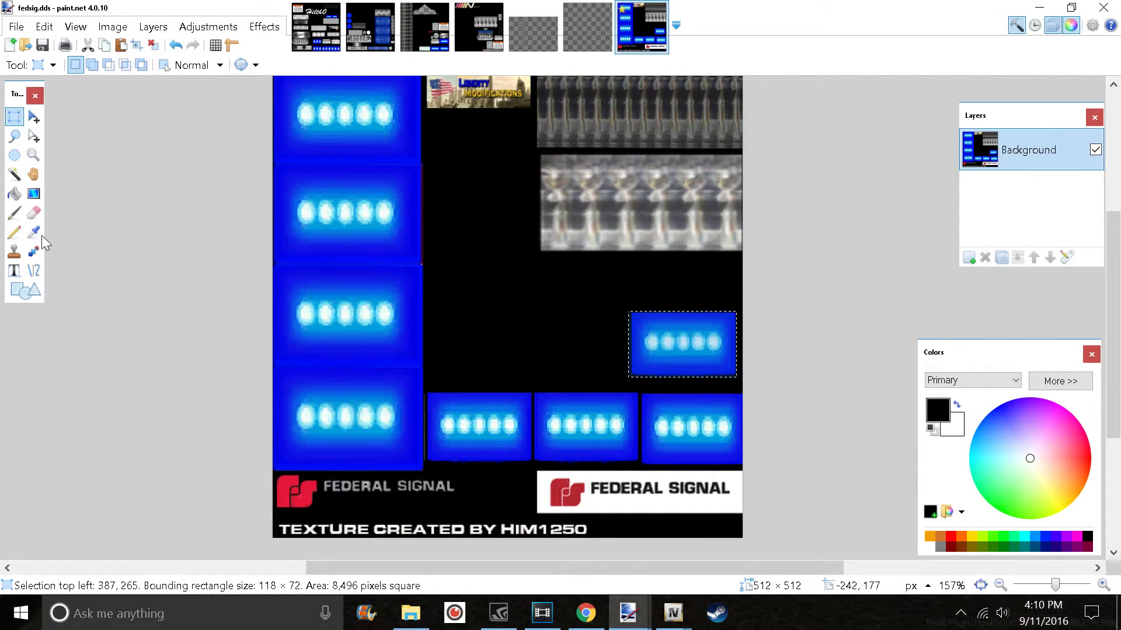
Deselect, then choose the Paintbrush tool with a brush width of 12
{"action": "left_click", "coordinate": [518, 290]}
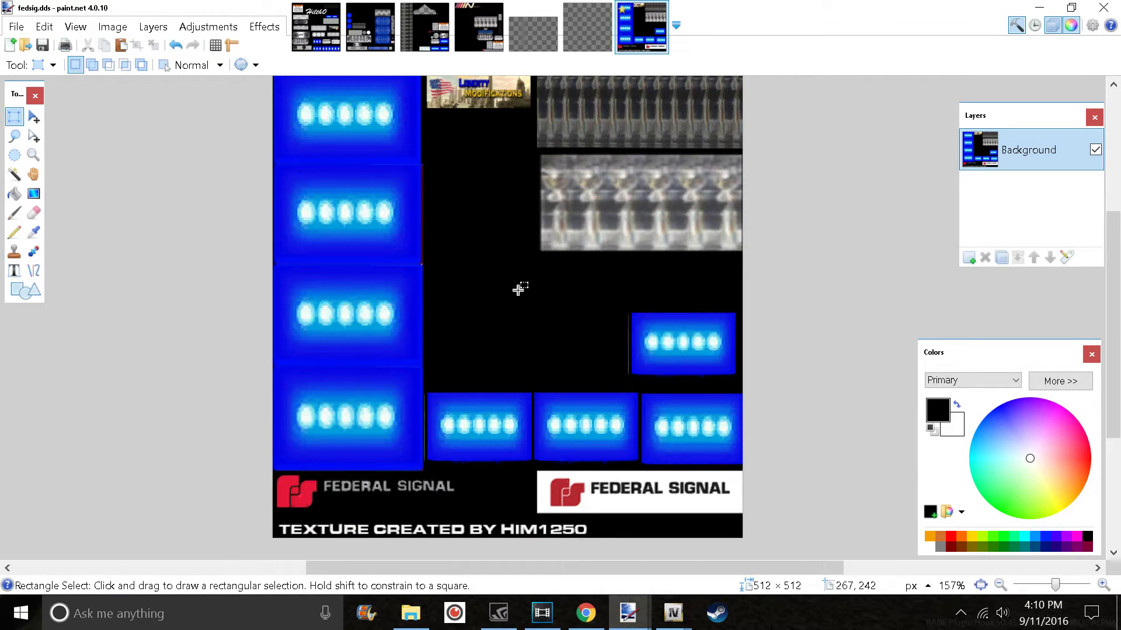
{"action": "scroll", "coordinate": [624, 346], "scroll_direction": "up", "scroll_amount": 3}
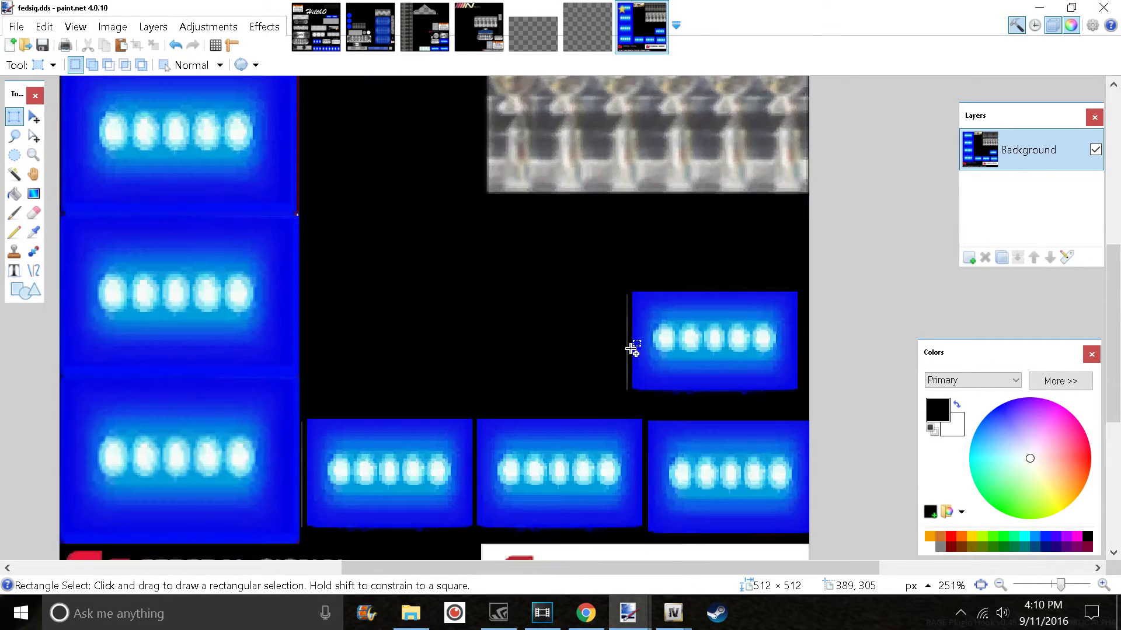
{"action": "left_click", "coordinate": [13, 214]}
{"action": "left_click", "coordinate": [178, 65]}
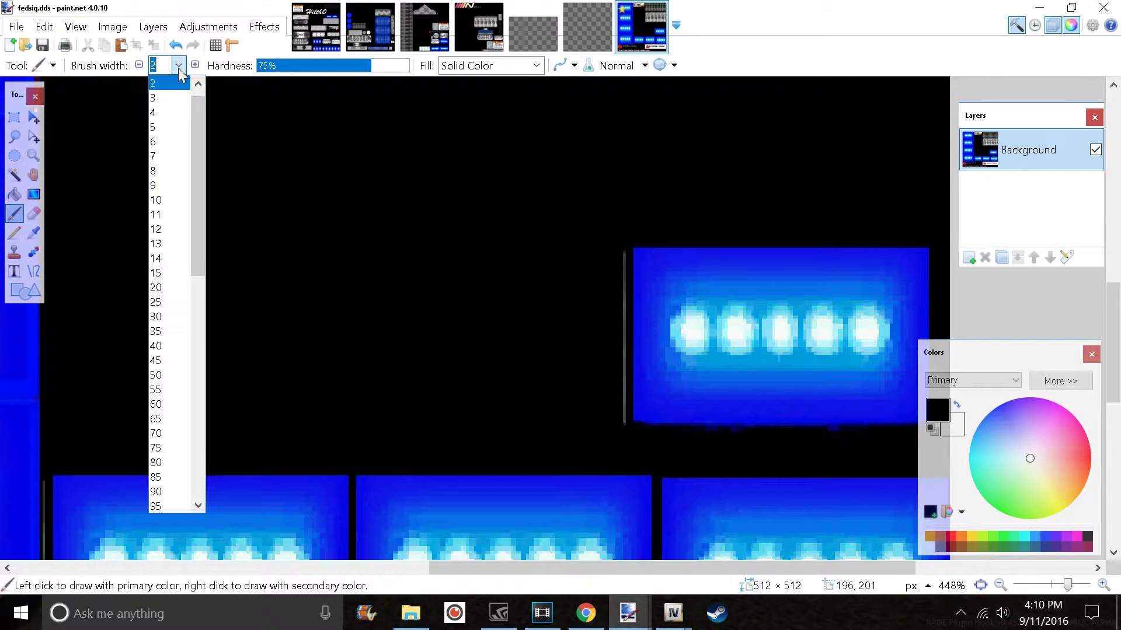
{"action": "left_click", "coordinate": [169, 225]}
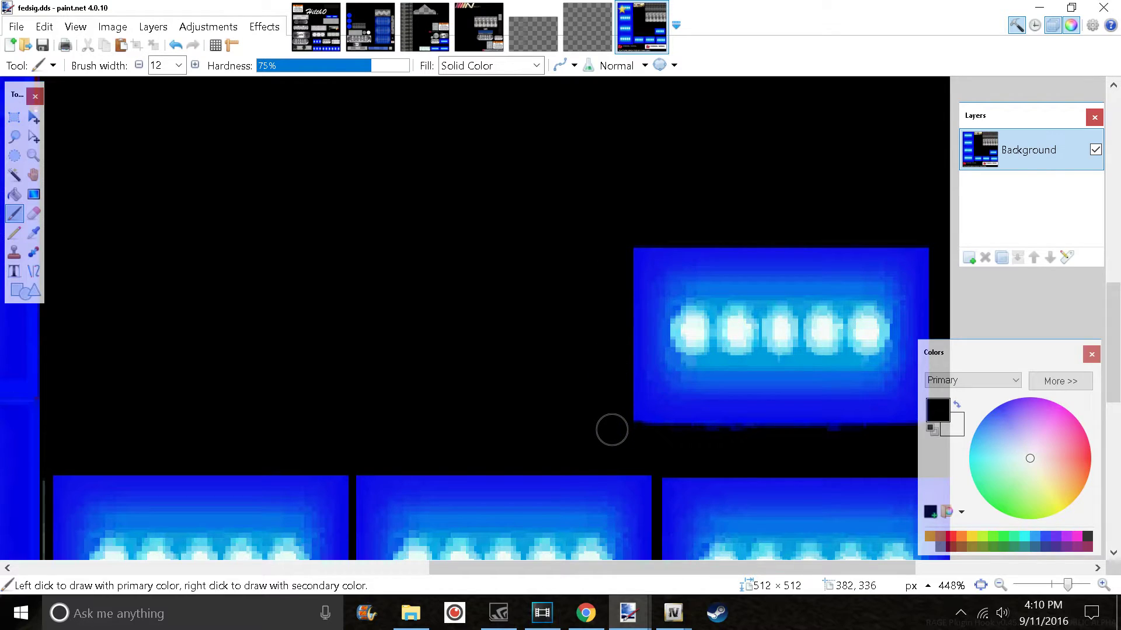
{"action": "scroll", "coordinate": [523, 365], "scroll_direction": "down", "scroll_amount": 8}
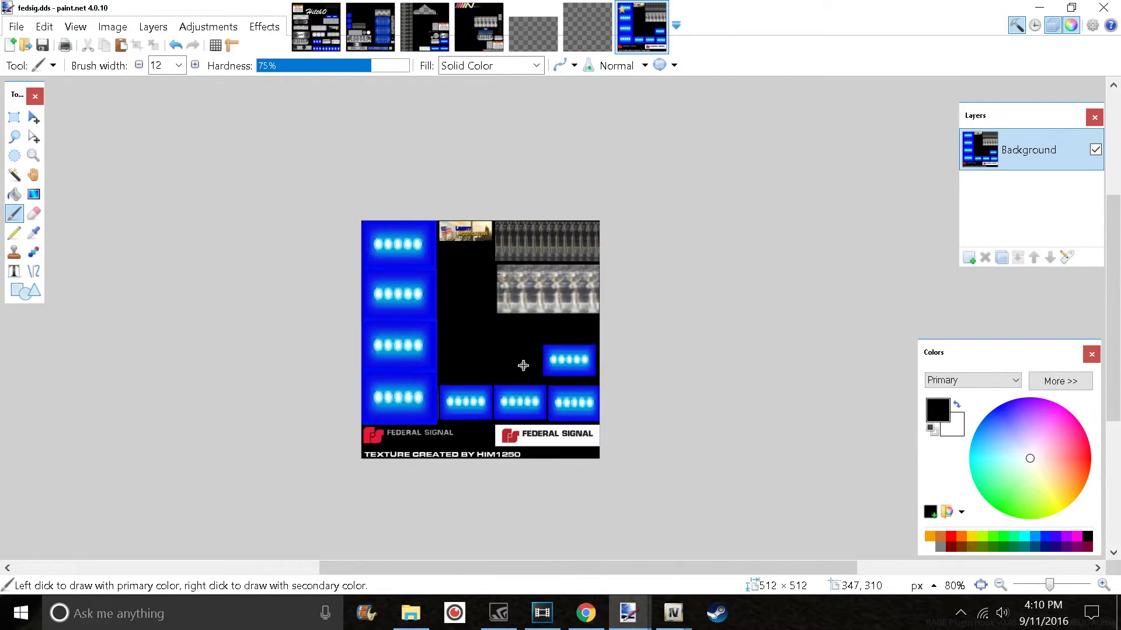
Save the edited texture as PNG file fedsig.png, accepting the default PNG save settings
{"action": "left_click", "coordinate": [17, 28]}
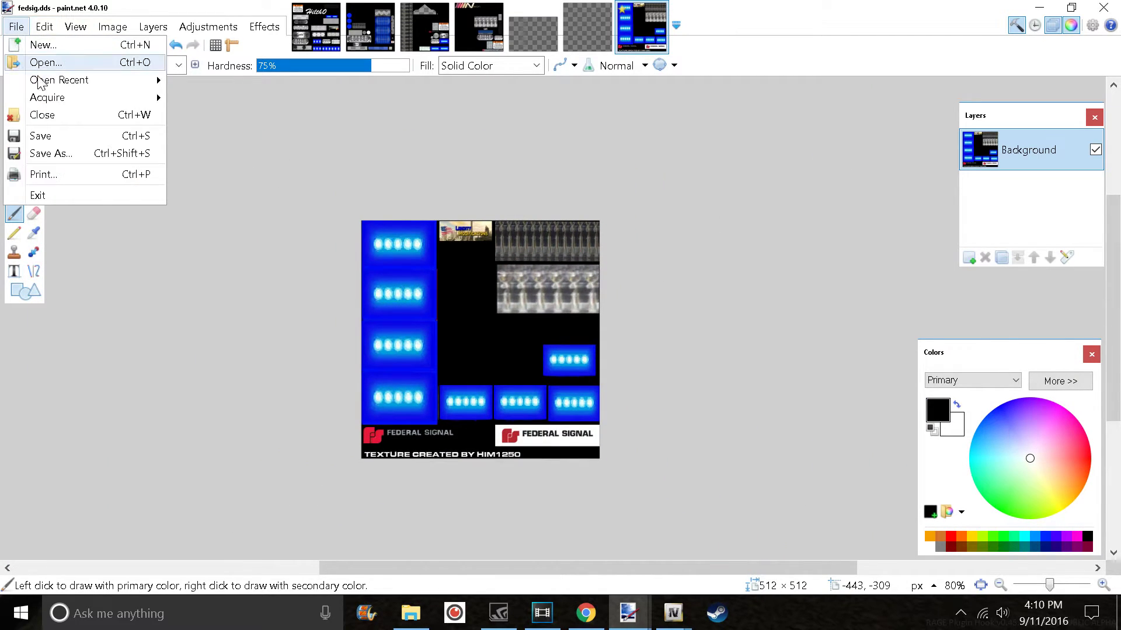
{"action": "left_click", "coordinate": [47, 156]}
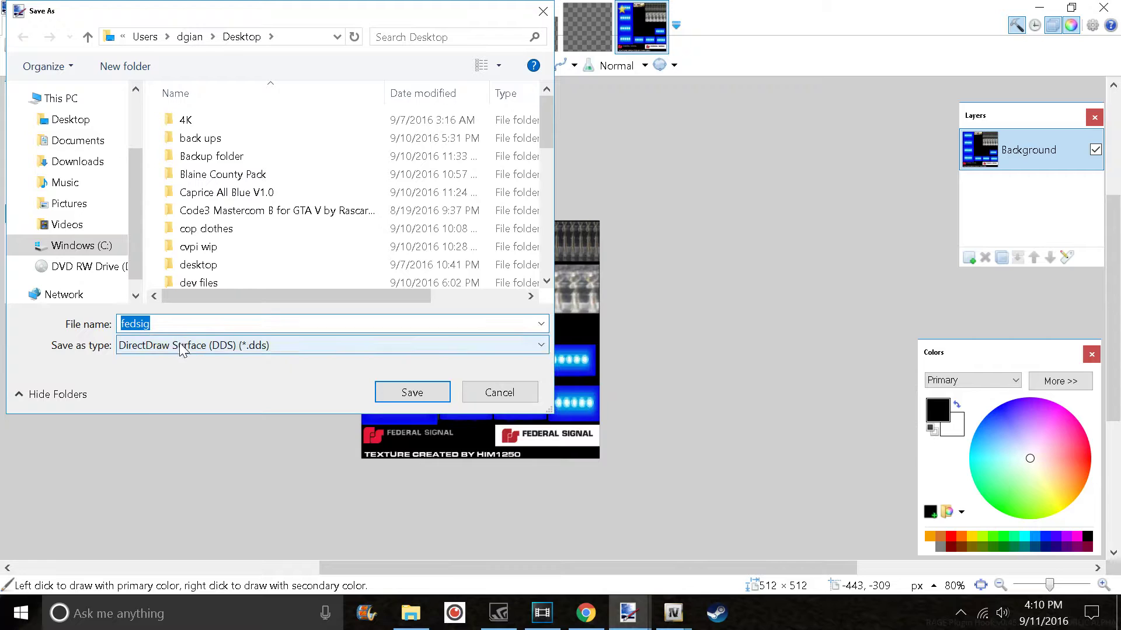
{"action": "left_click", "coordinate": [502, 345]}
{"action": "left_click", "coordinate": [178, 420]}
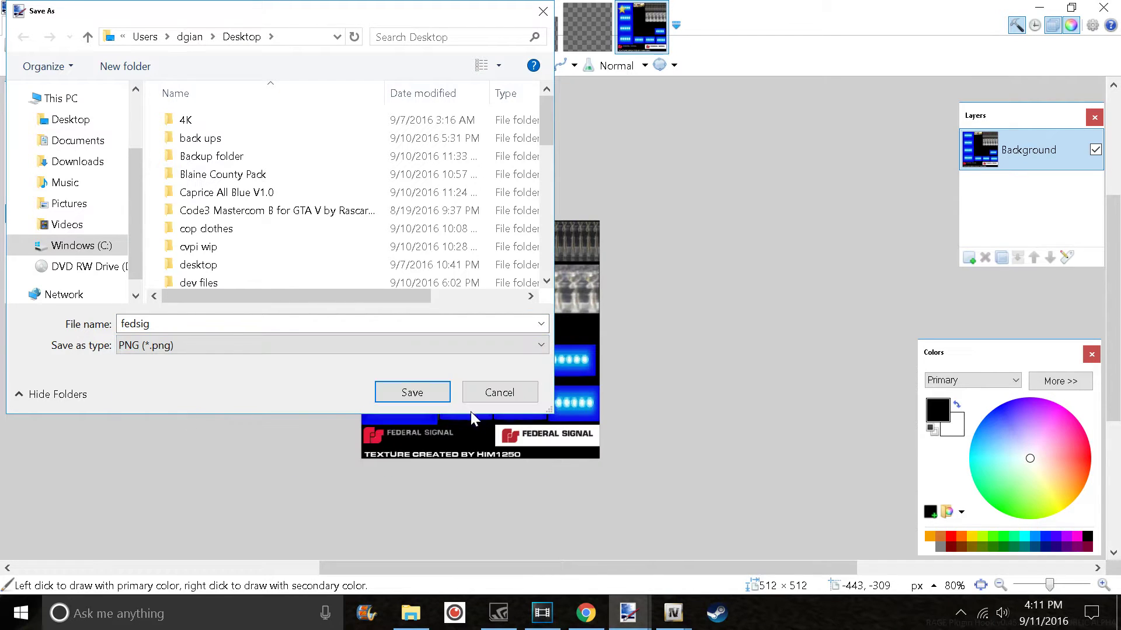
{"action": "left_click", "coordinate": [413, 392]}
{"action": "left_click", "coordinate": [718, 450]}
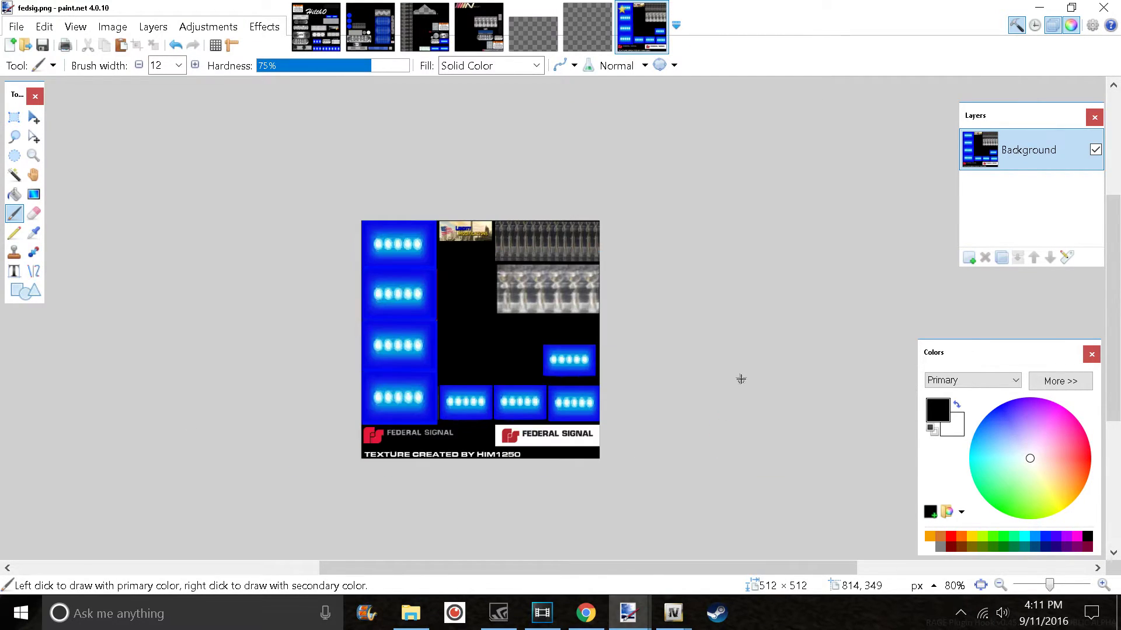
Replace OpenIV's fedsig texture with fedsig.png and save police.ytd
{"action": "left_click", "coordinate": [1043, 9]}
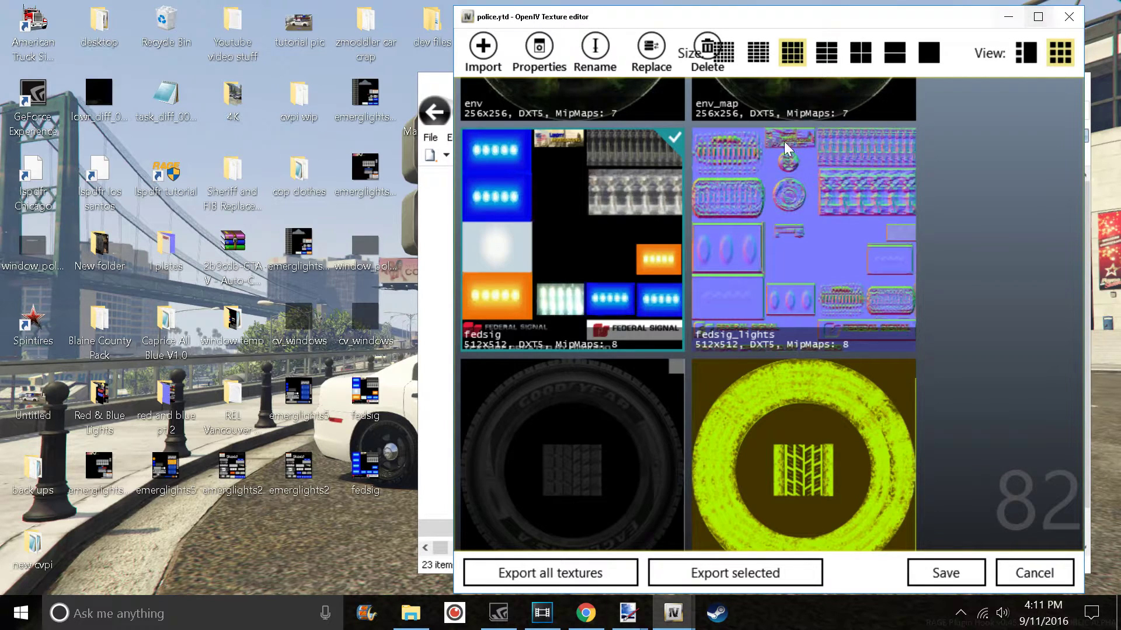
{"action": "left_click", "coordinate": [647, 58]}
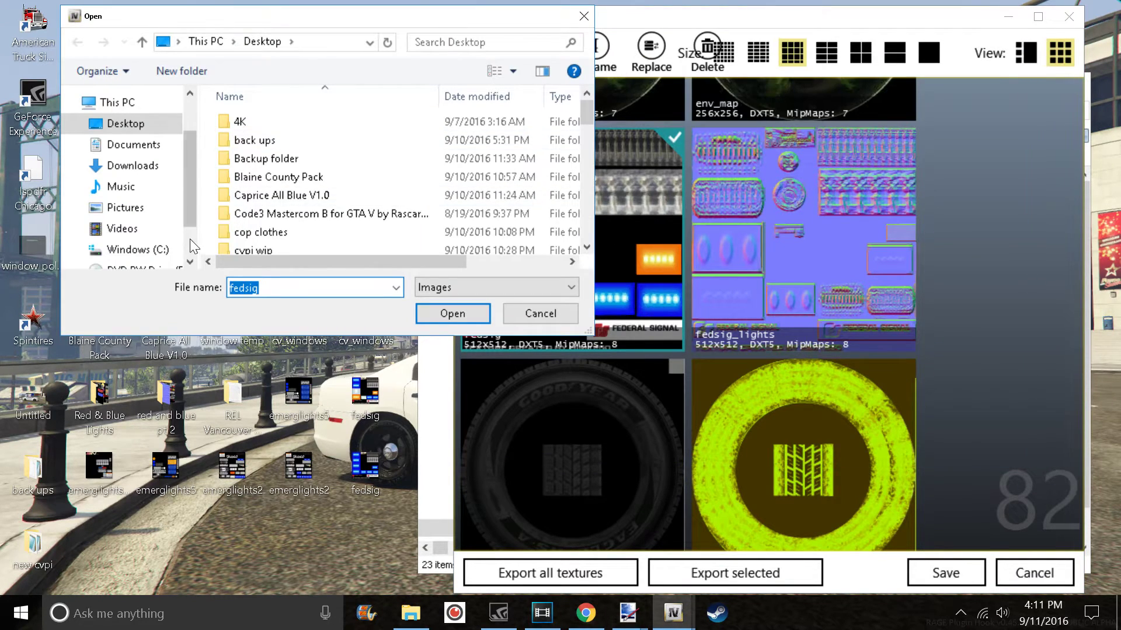
{"action": "scroll", "coordinate": [277, 198], "scroll_direction": "down", "scroll_amount": 10}
{"action": "scroll", "coordinate": [278, 198], "scroll_direction": "down", "scroll_amount": 2}
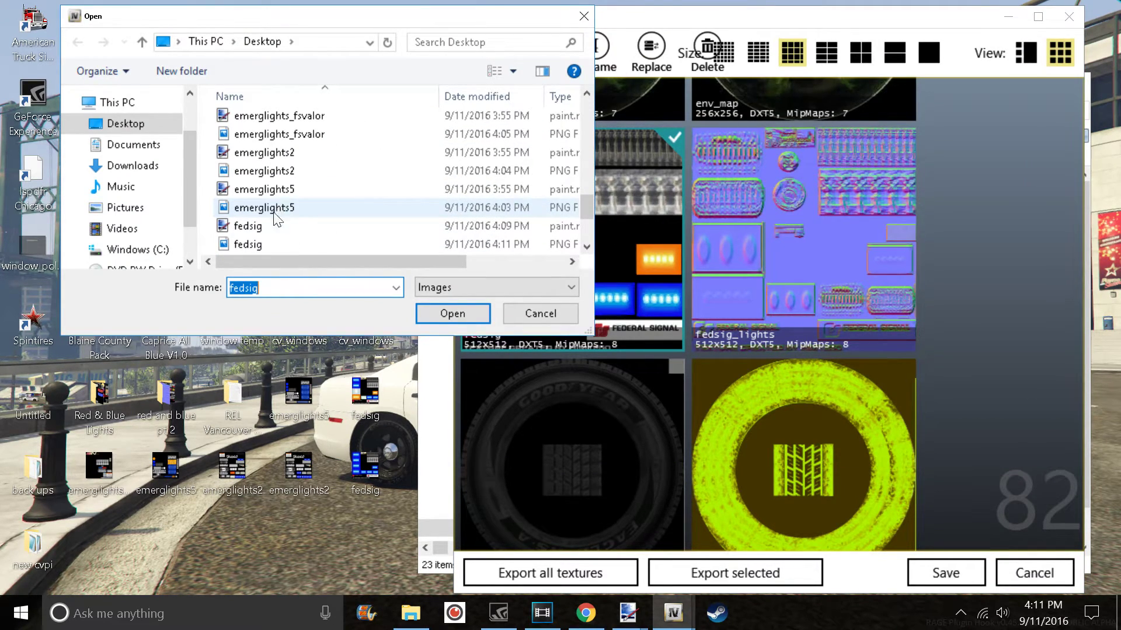
{"action": "left_click", "coordinate": [259, 245]}
{"action": "left_click", "coordinate": [435, 314]}
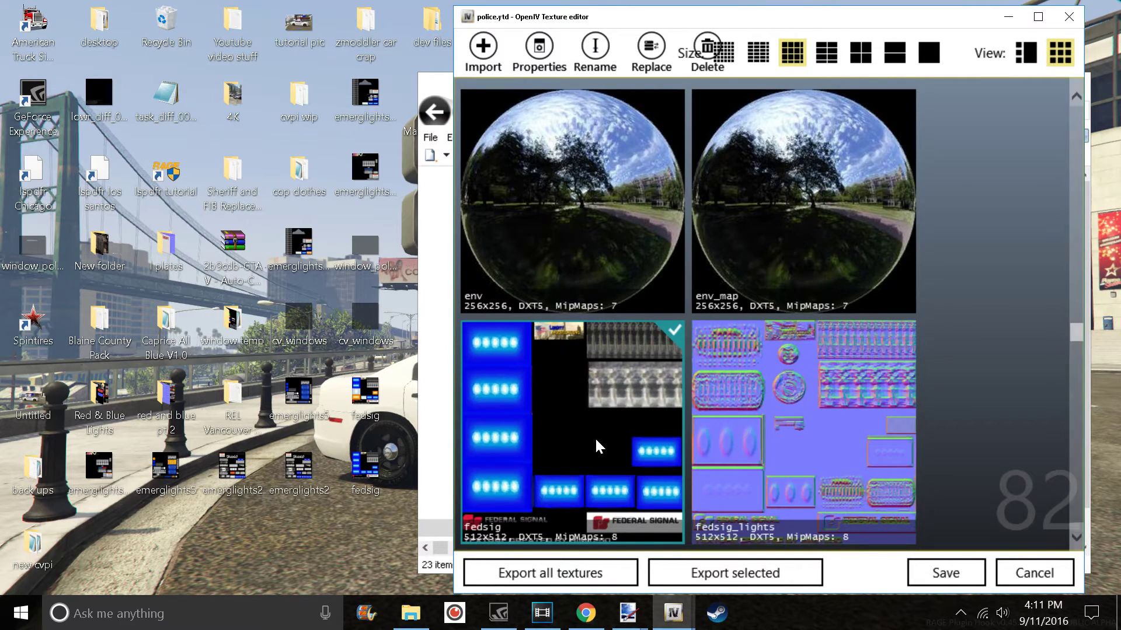
{"action": "scroll", "coordinate": [828, 378], "scroll_direction": "down", "scroll_amount": 5}
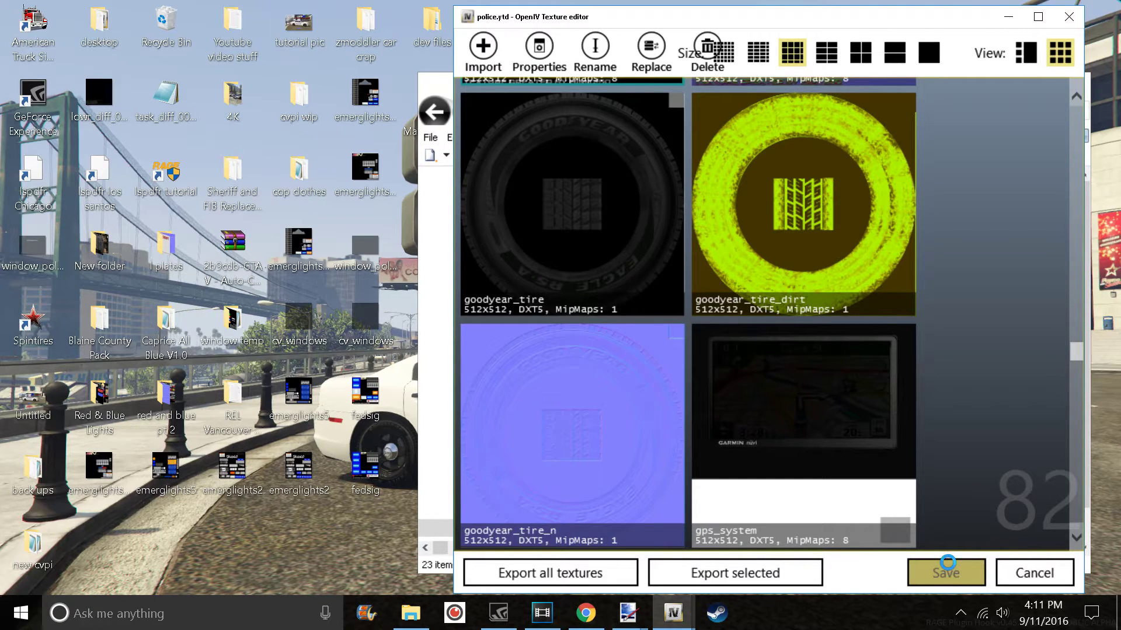
{"action": "left_click", "coordinate": [946, 572]}
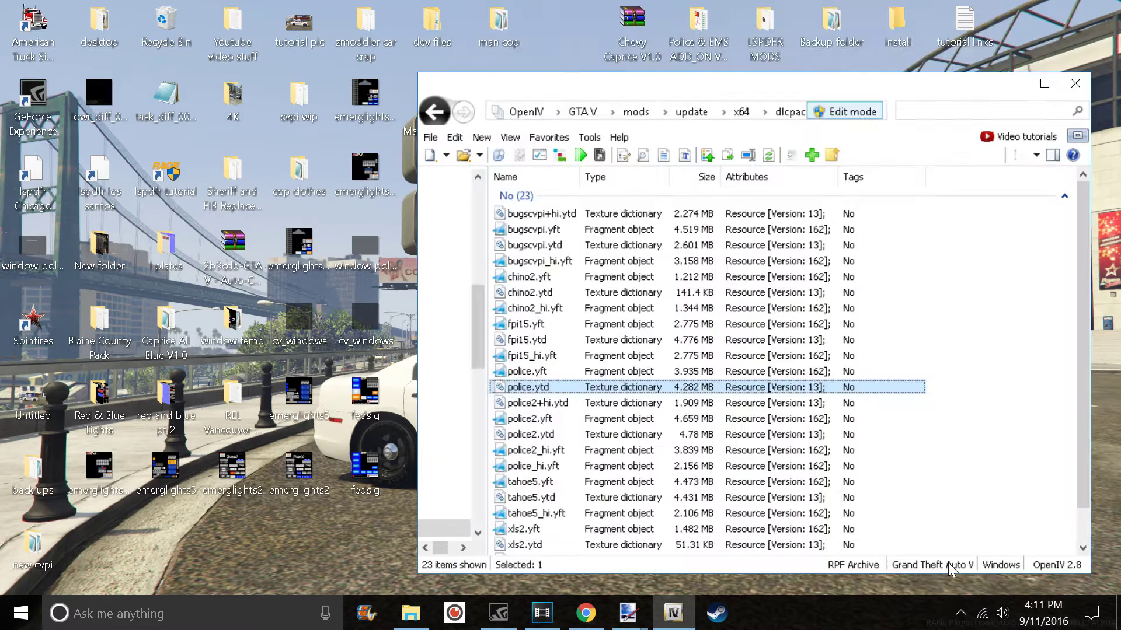
Move the all Blue-Light for all the Car Models folder onto the desktop
{"action": "left_click", "coordinate": [1013, 84]}
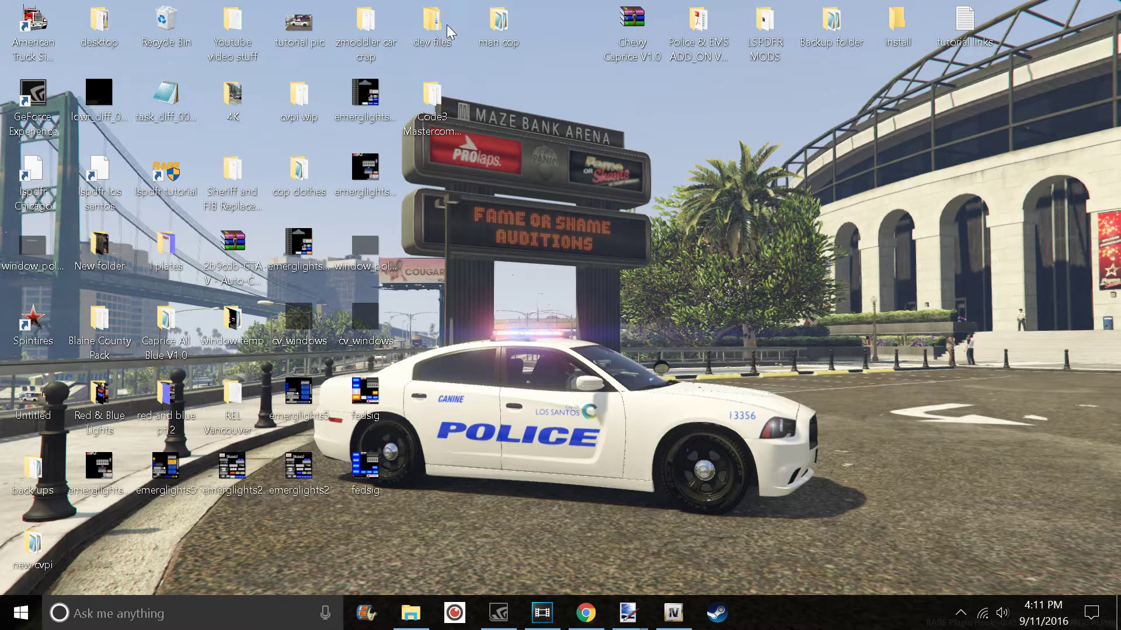
{"action": "double_click", "coordinate": [102, 27]}
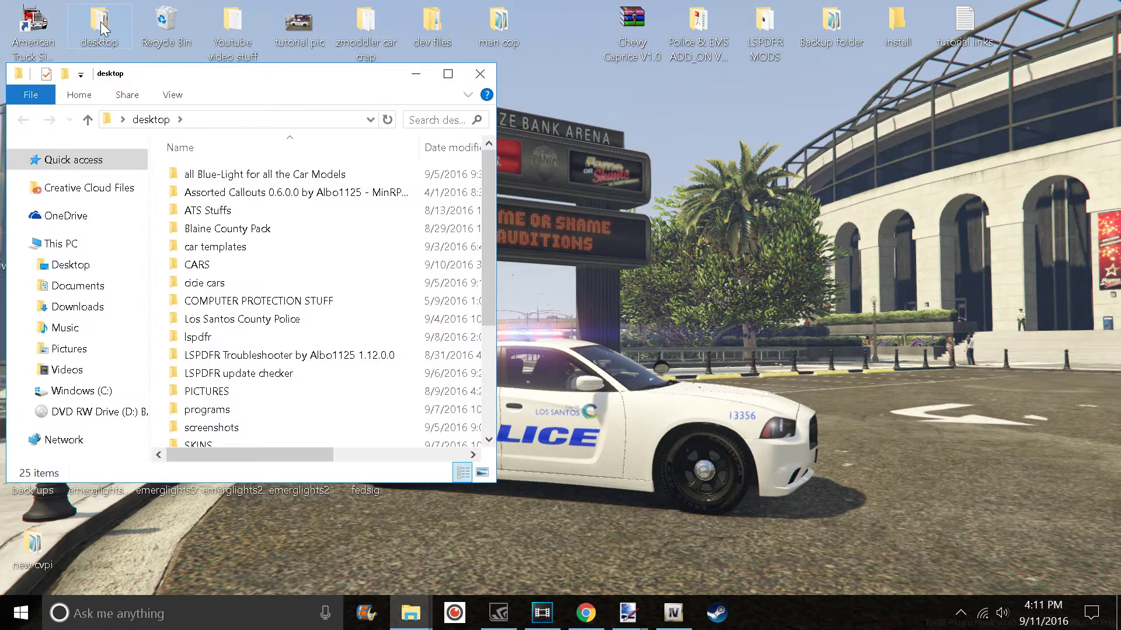
{"action": "left_click_drag", "start_coordinate": [233, 174], "coordinate": [715, 331]}
{"action": "left_click", "coordinate": [478, 76]}
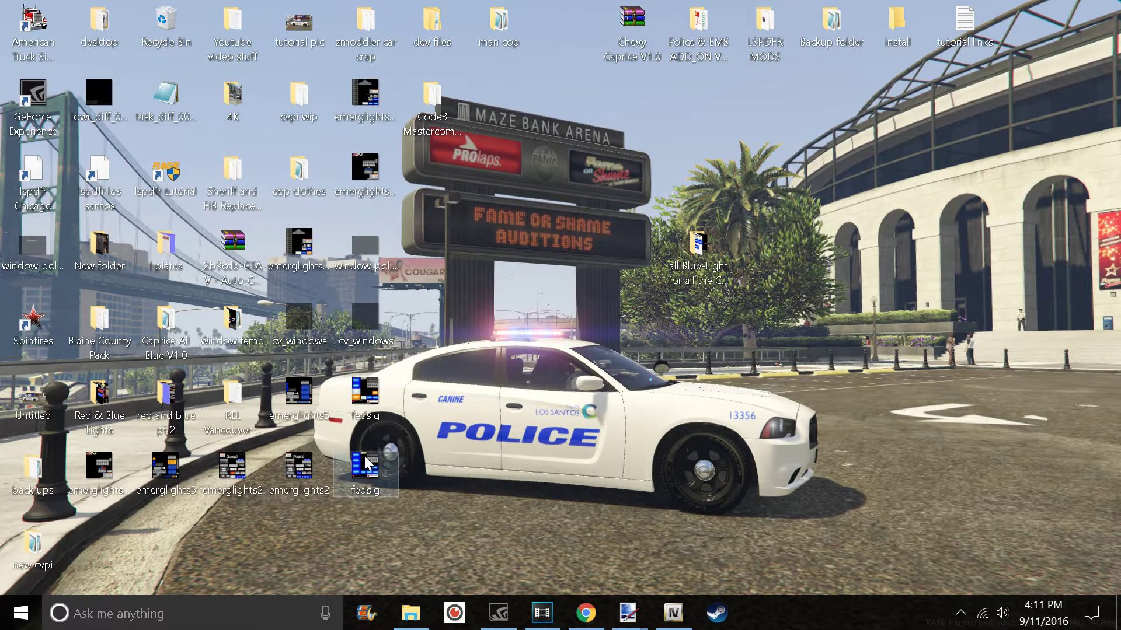
Move fedsig and emerglights2 into the all Blue-Light folder, keeping both emerglights2 versions
{"action": "left_click_drag", "start_coordinate": [367, 464], "coordinate": [712, 250]}
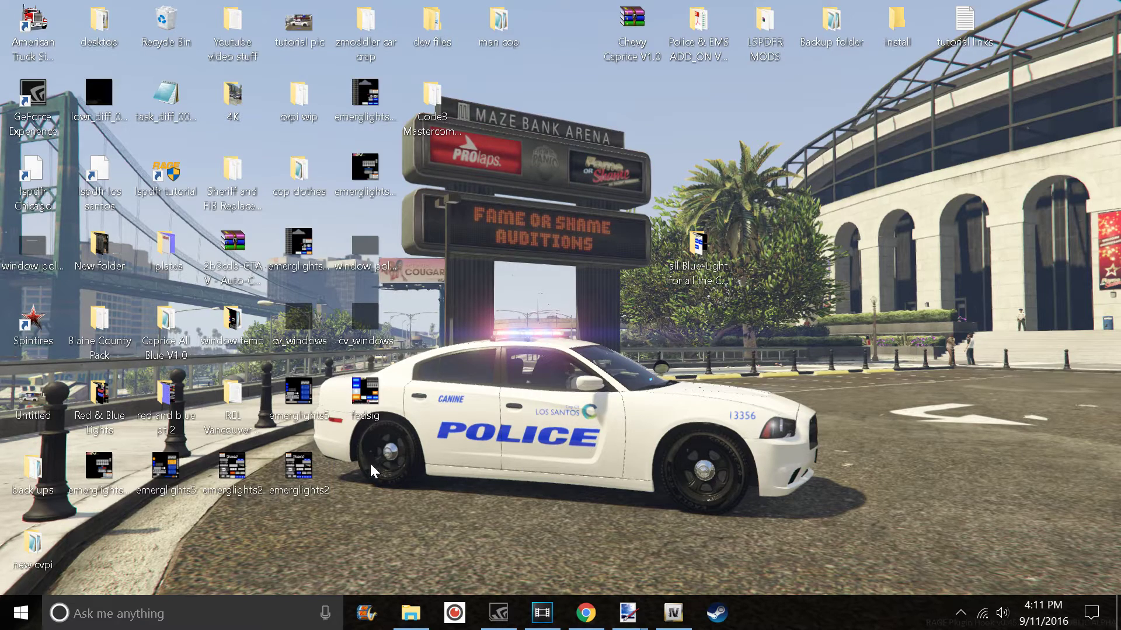
{"action": "left_click_drag", "start_coordinate": [299, 469], "coordinate": [709, 251]}
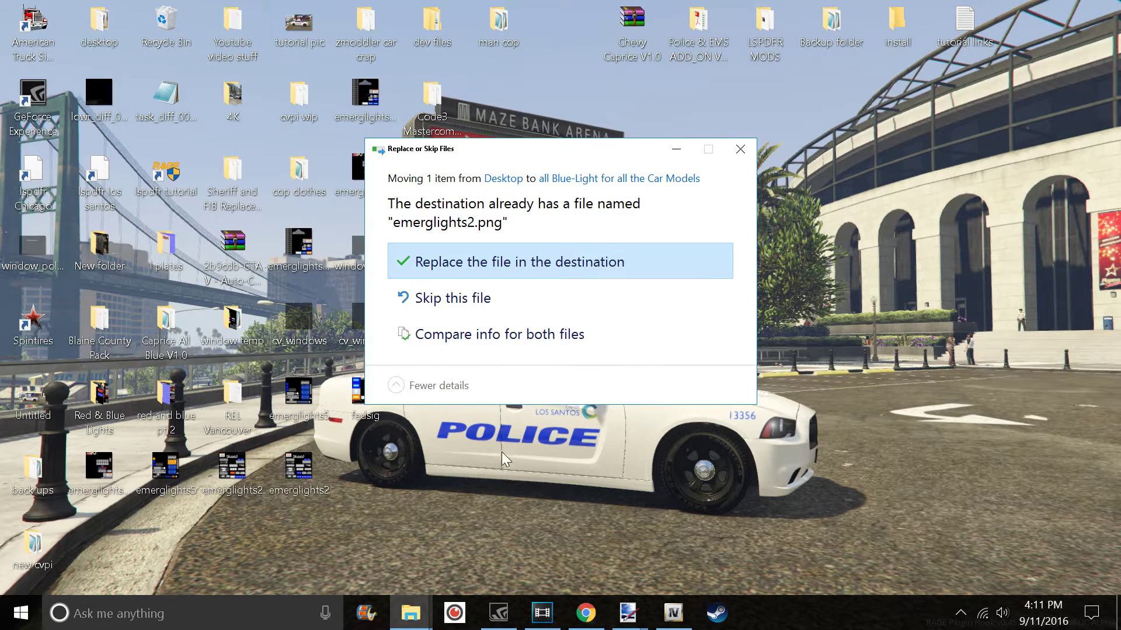
{"action": "left_click", "coordinate": [476, 348]}
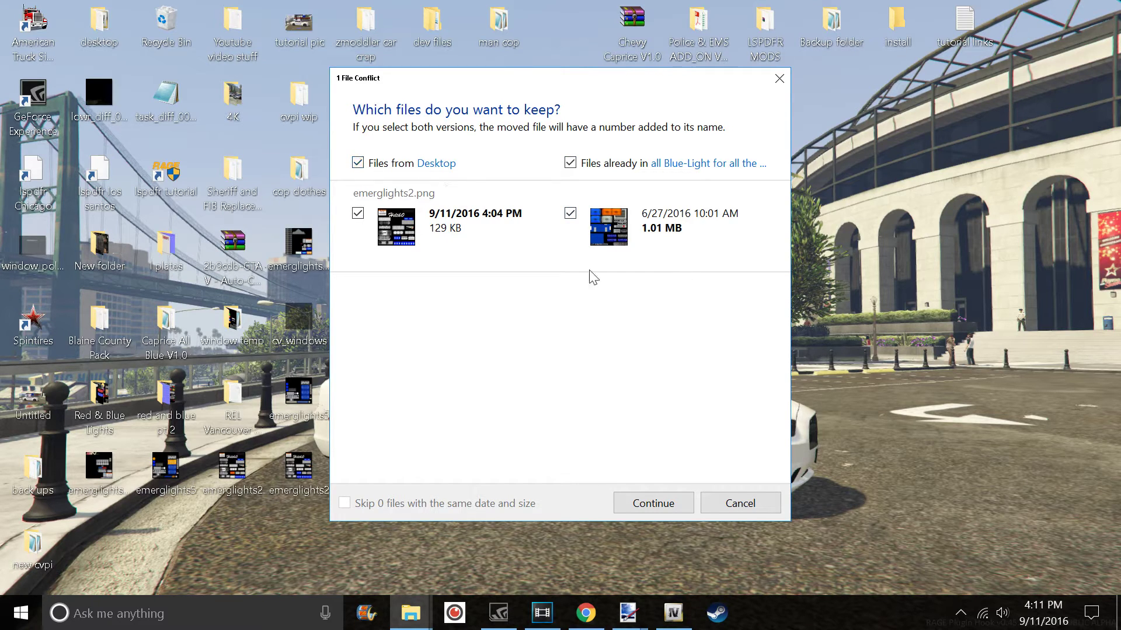
{"action": "left_click", "coordinate": [657, 509]}
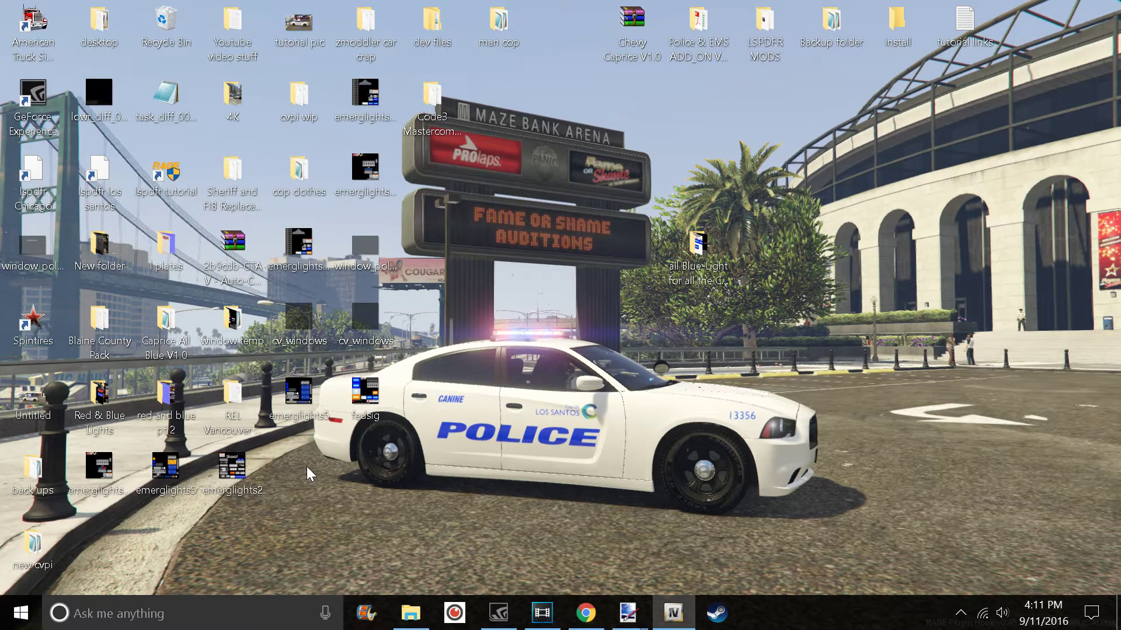
Move emerglights_fslegend and emerglights_fsvalor into the folder, resolving their file conflicts
{"action": "left_click_drag", "start_coordinate": [307, 467], "coordinate": [708, 239]}
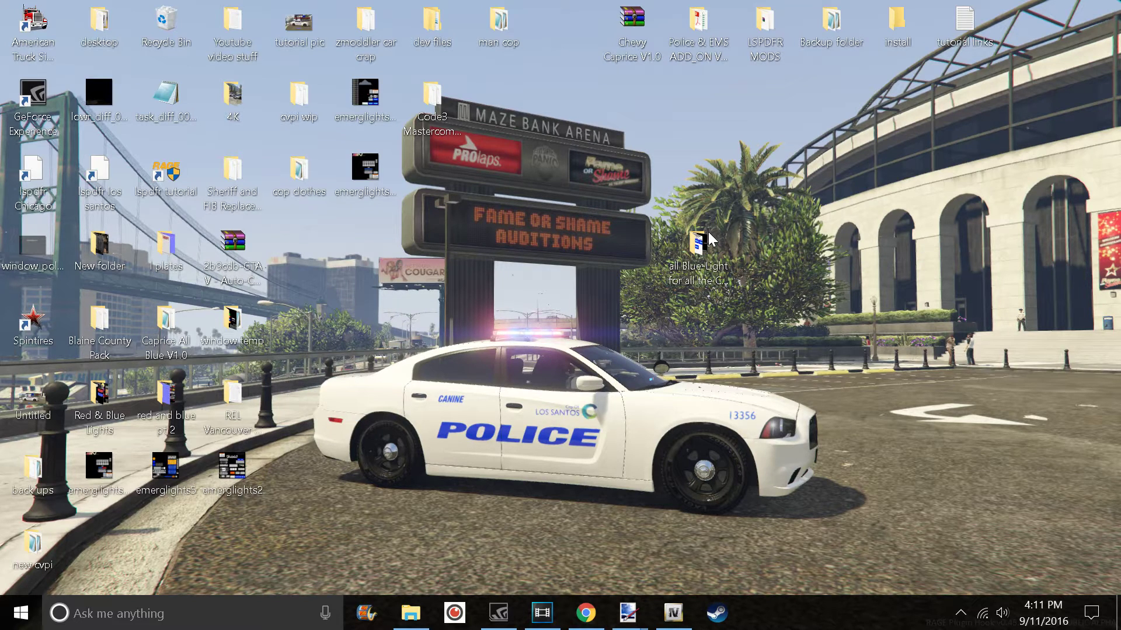
{"action": "left_click_drag", "start_coordinate": [383, 199], "coordinate": [698, 250]}
{"action": "left_click", "coordinate": [515, 327]}
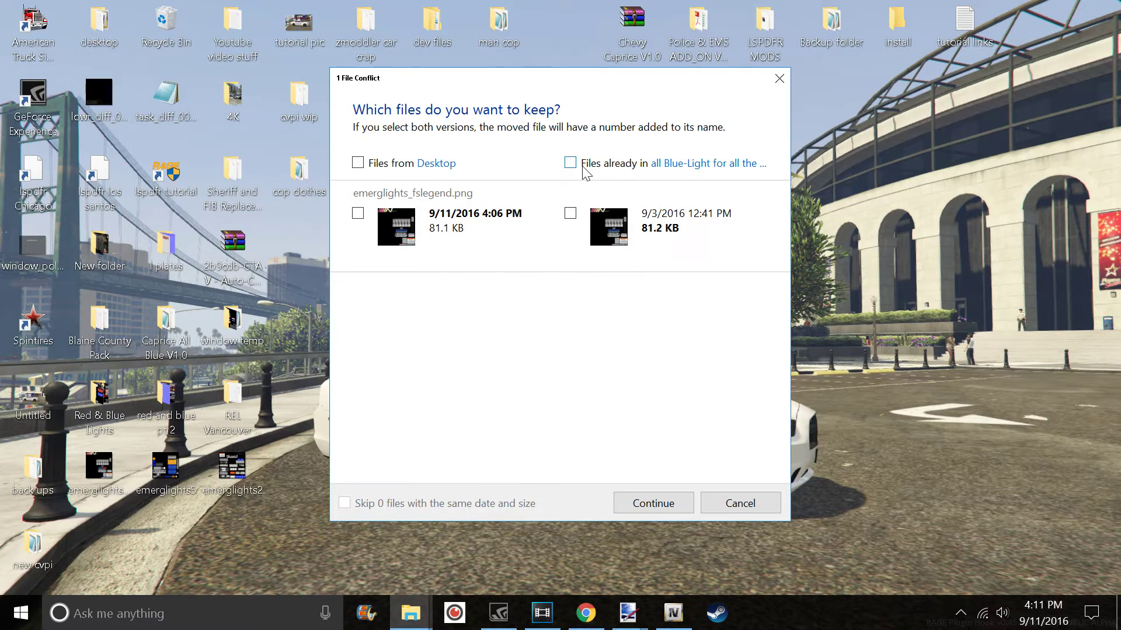
{"action": "left_click", "coordinate": [627, 501]}
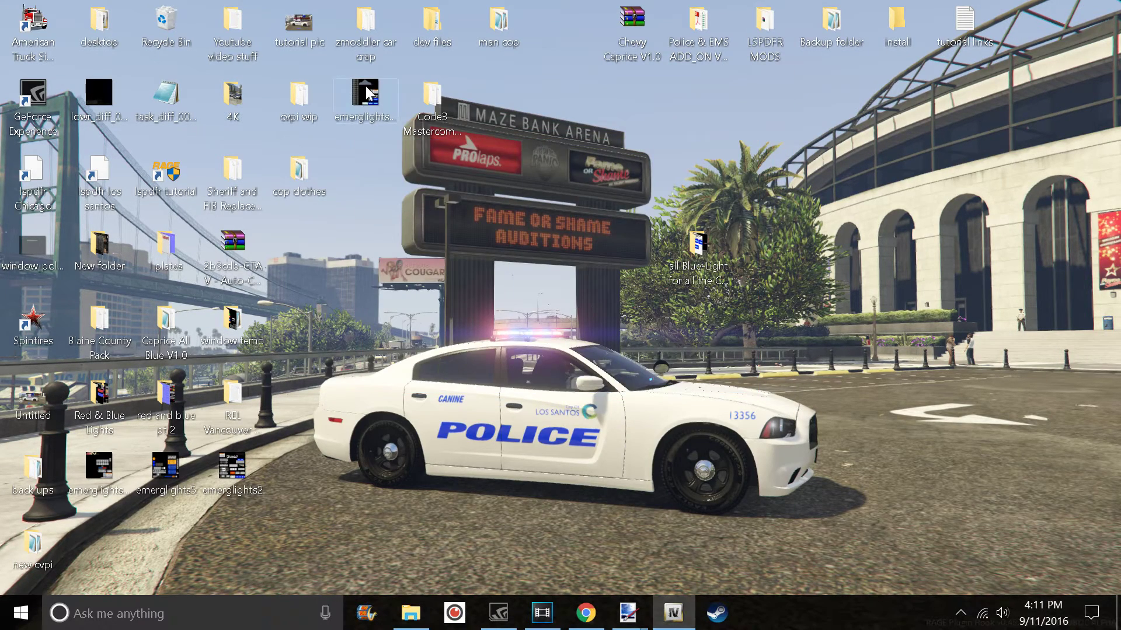
{"action": "left_click_drag", "start_coordinate": [365, 96], "coordinate": [696, 249]}
{"action": "left_click", "coordinate": [545, 330]}
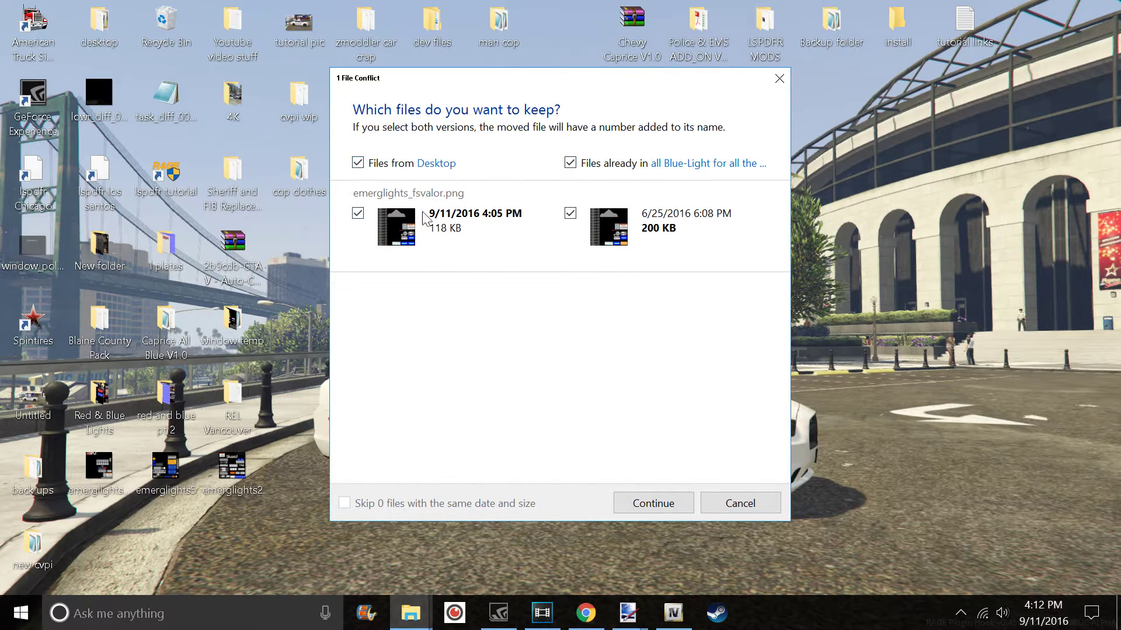
{"action": "left_click", "coordinate": [665, 511]}
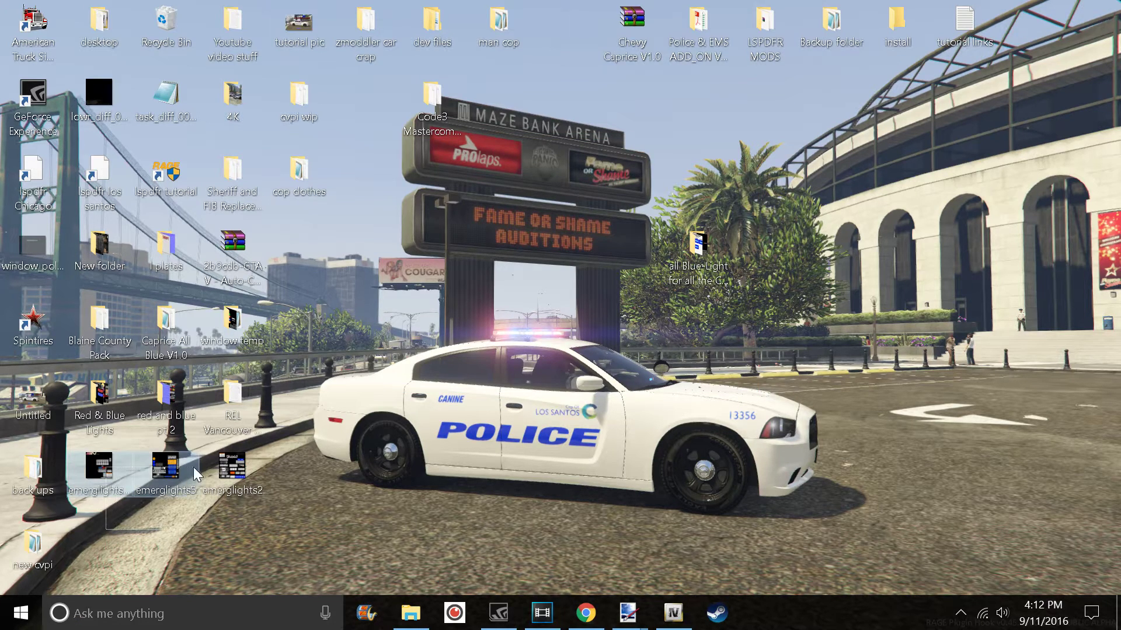
Move the remaining three emerglights textures and window_police into the all Blue-Light folder
{"action": "left_click_drag", "start_coordinate": [193, 468], "coordinate": [231, 462]}
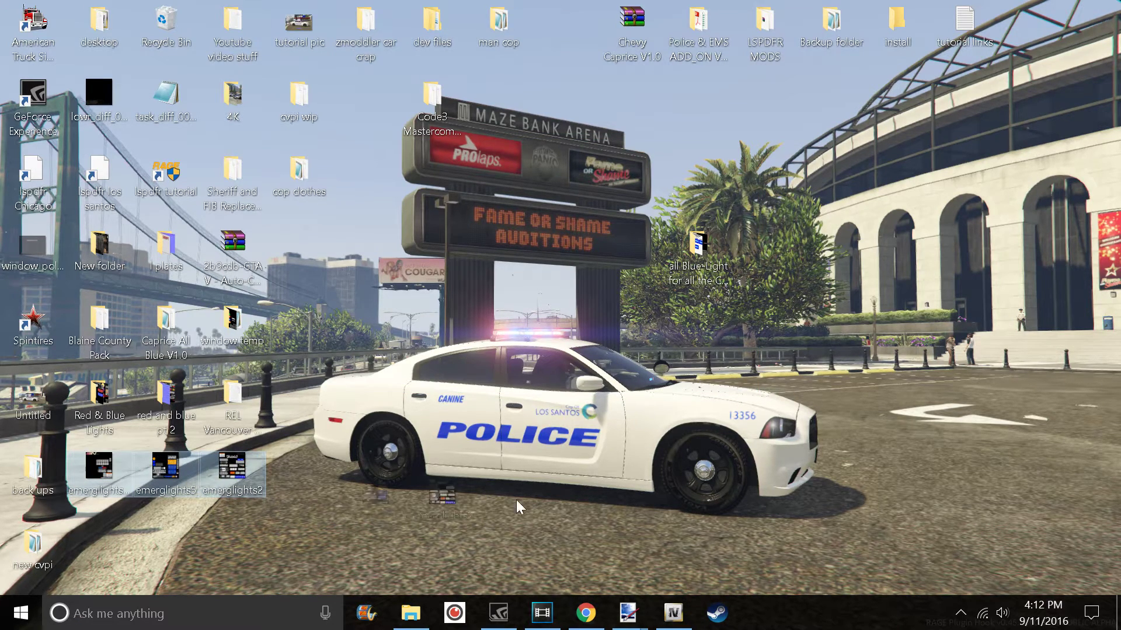
{"action": "left_click_drag", "start_coordinate": [517, 506], "coordinate": [700, 259]}
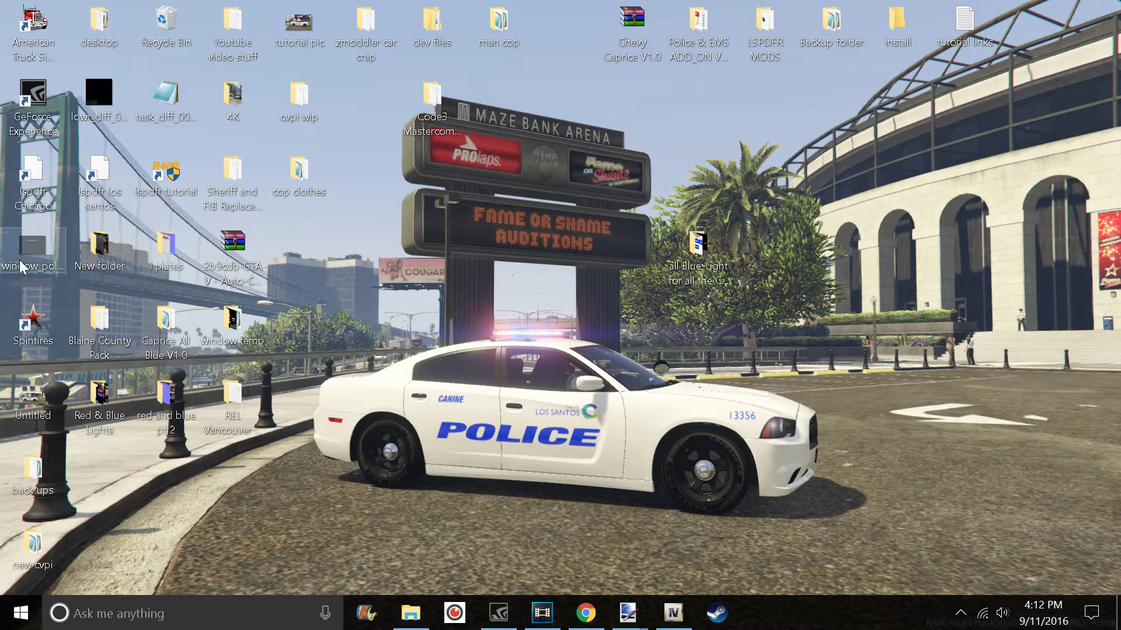
{"action": "left_click_drag", "start_coordinate": [650, 298], "coordinate": [379, 275]}
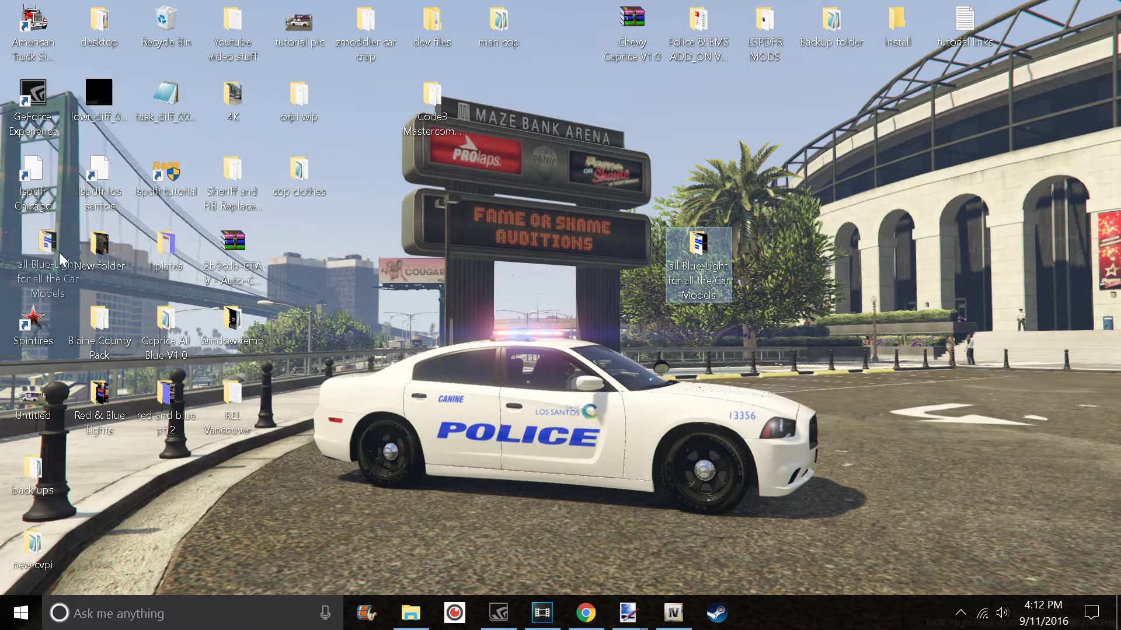
Move the Red & Blue Lights and red and blue pt 2 folders into all Blue-Light
{"action": "left_click_drag", "start_coordinate": [58, 252], "coordinate": [645, 245]}
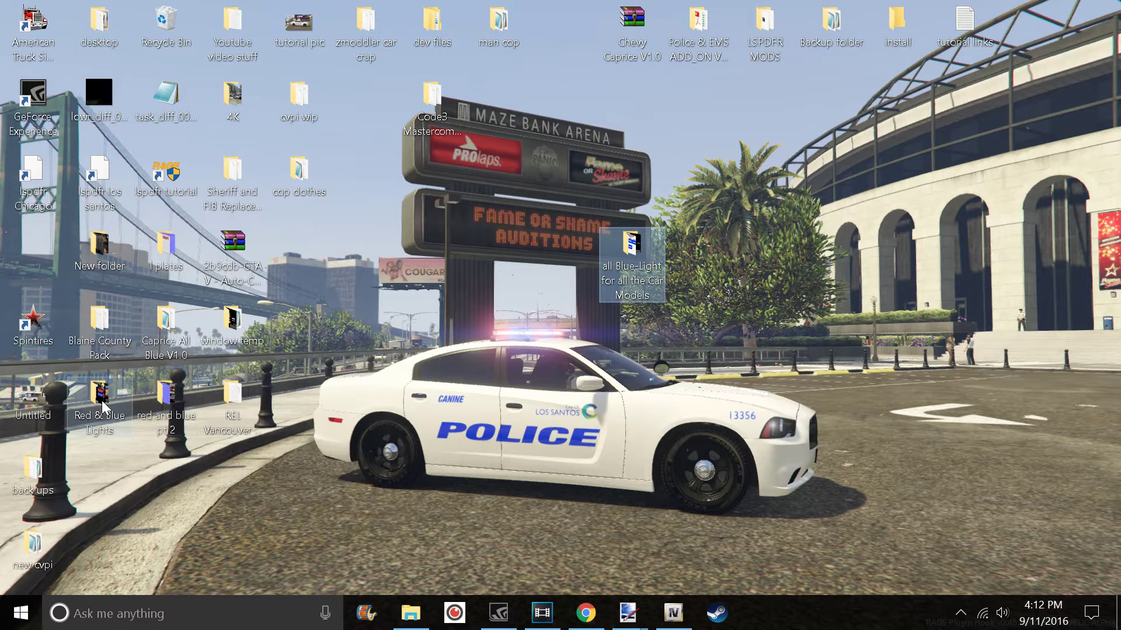
{"action": "left_click_drag", "start_coordinate": [102, 400], "coordinate": [633, 241]}
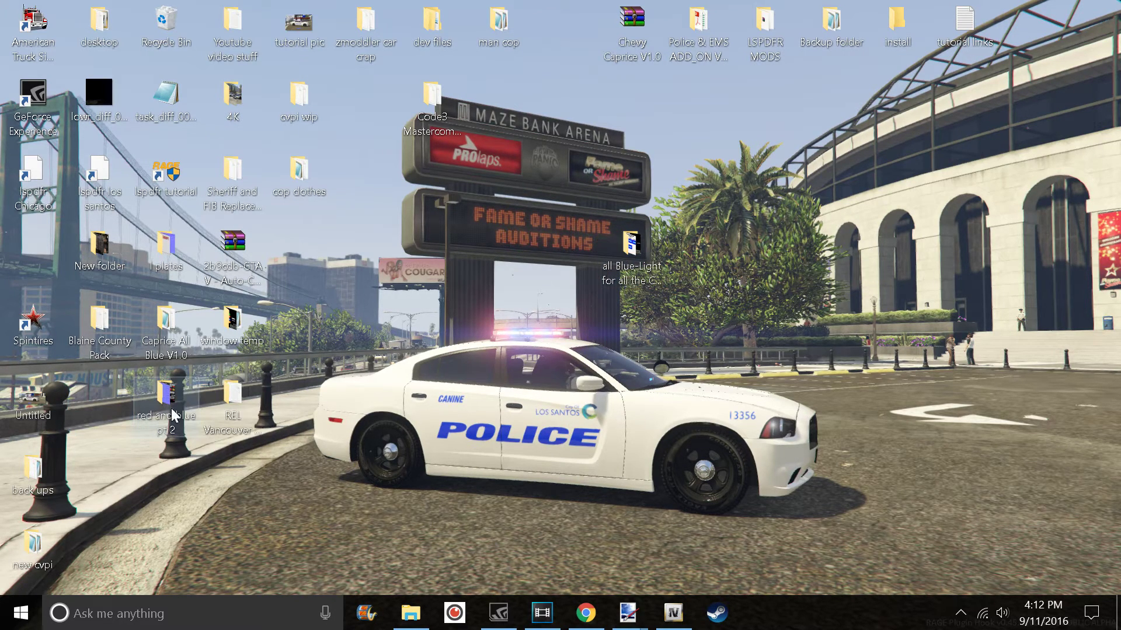
{"action": "left_click_drag", "start_coordinate": [341, 484], "coordinate": [632, 246]}
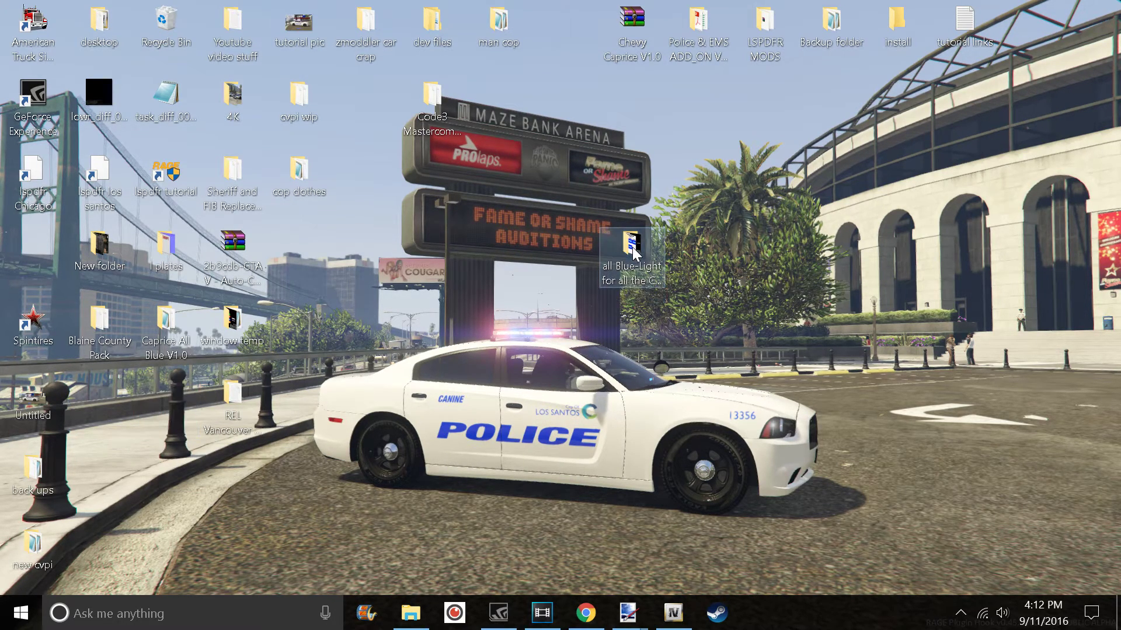
Inspect the 2008 tahoe, Red & Blue Lights and red and blue pt 2 subfolders inside all Blue-Light
{"action": "double_click", "coordinate": [632, 247]}
{"action": "scroll", "coordinate": [401, 252], "scroll_direction": "down", "scroll_amount": 20}
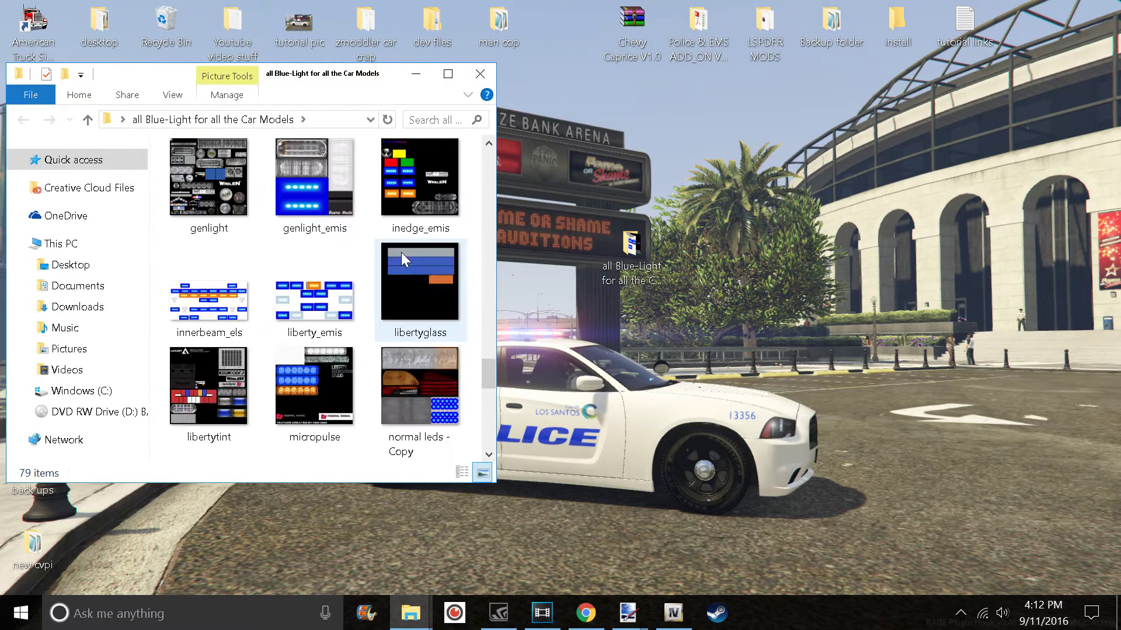
{"action": "scroll", "coordinate": [401, 252], "scroll_direction": "up", "scroll_amount": 20}
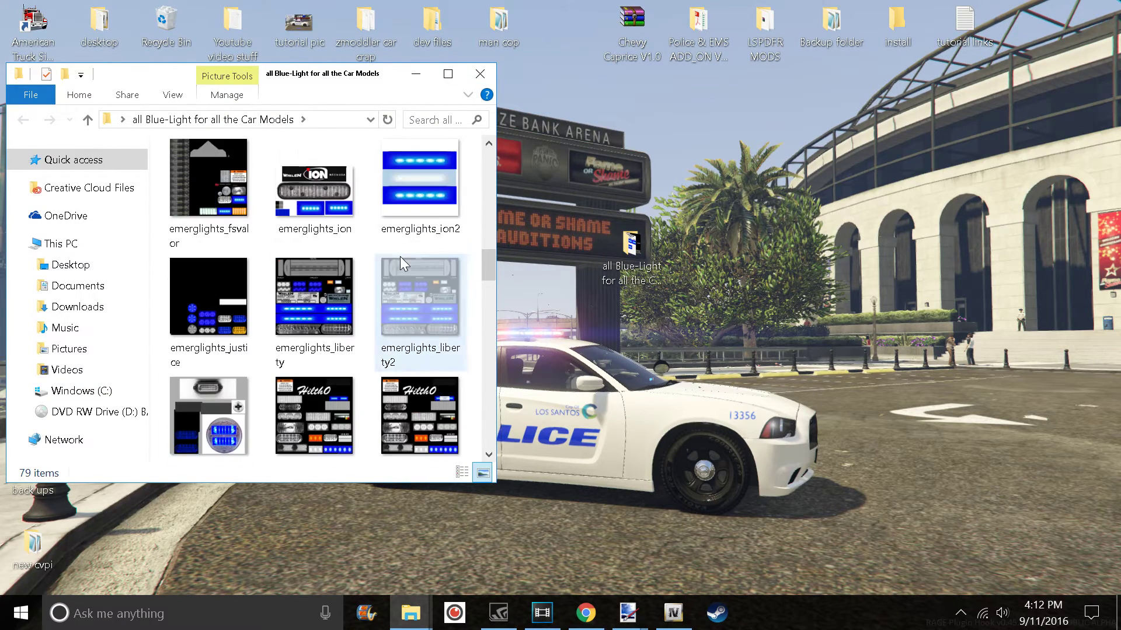
{"action": "double_click", "coordinate": [231, 204]}
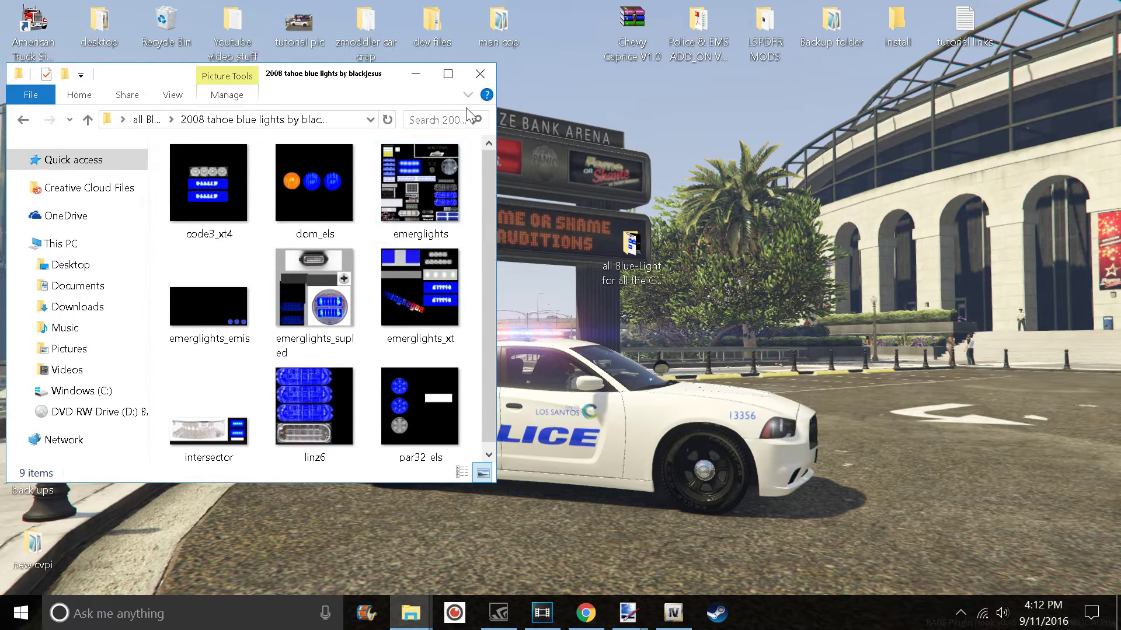
{"action": "left_click", "coordinate": [23, 119]}
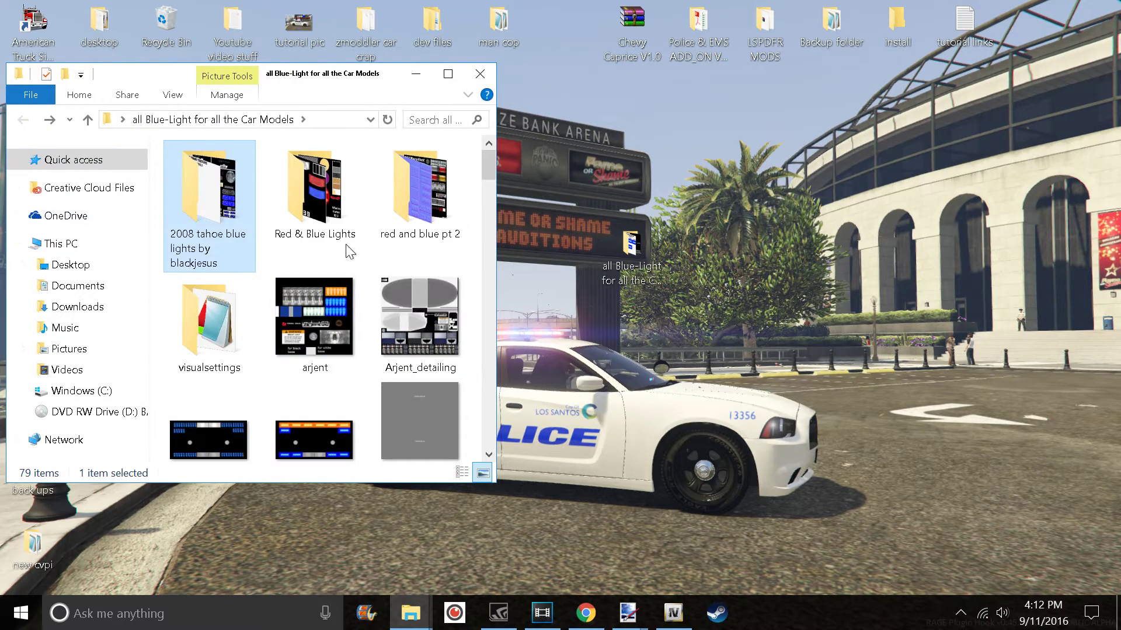
{"action": "double_click", "coordinate": [325, 222]}
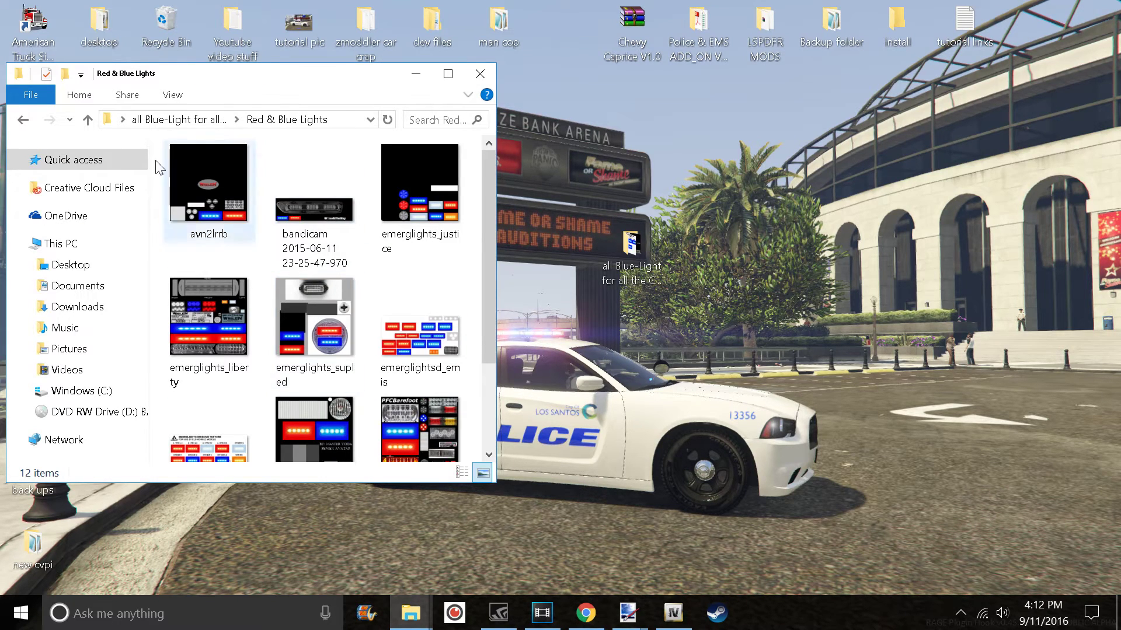
{"action": "left_click", "coordinate": [20, 119]}
{"action": "double_click", "coordinate": [402, 203]}
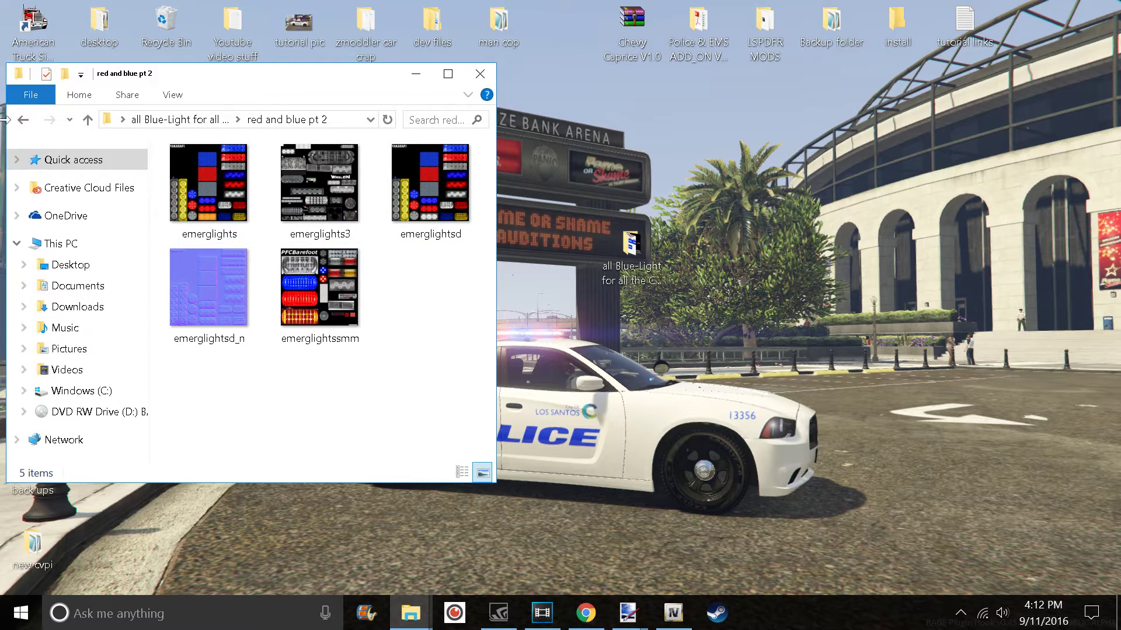
{"action": "left_click", "coordinate": [23, 120]}
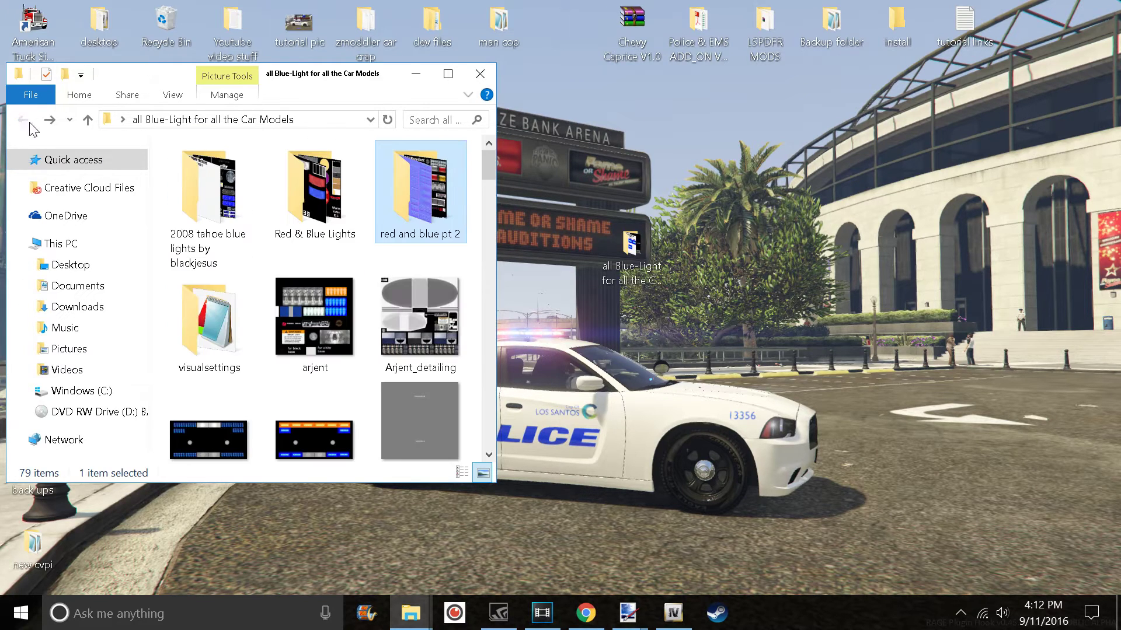
Close Explorer and rearrange the all Blue-Light and REL Vancouver folders on the desktop
{"action": "left_click", "coordinate": [466, 76]}
{"action": "left_click_drag", "start_coordinate": [632, 245], "coordinate": [336, 292]}
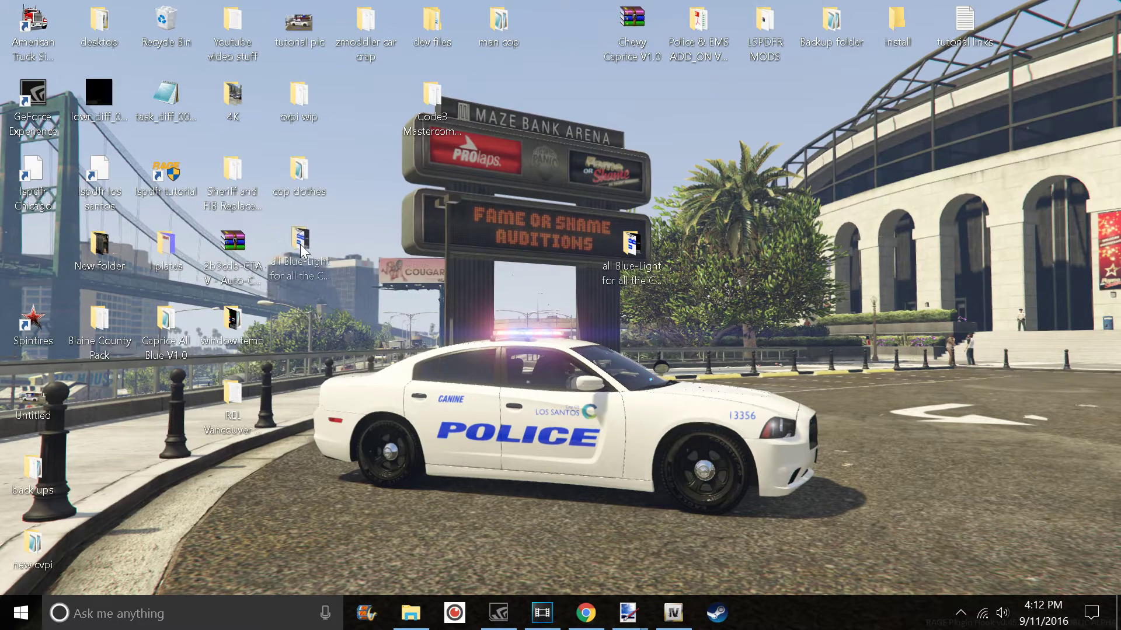
{"action": "left_click_drag", "start_coordinate": [300, 244], "coordinate": [300, 244]}
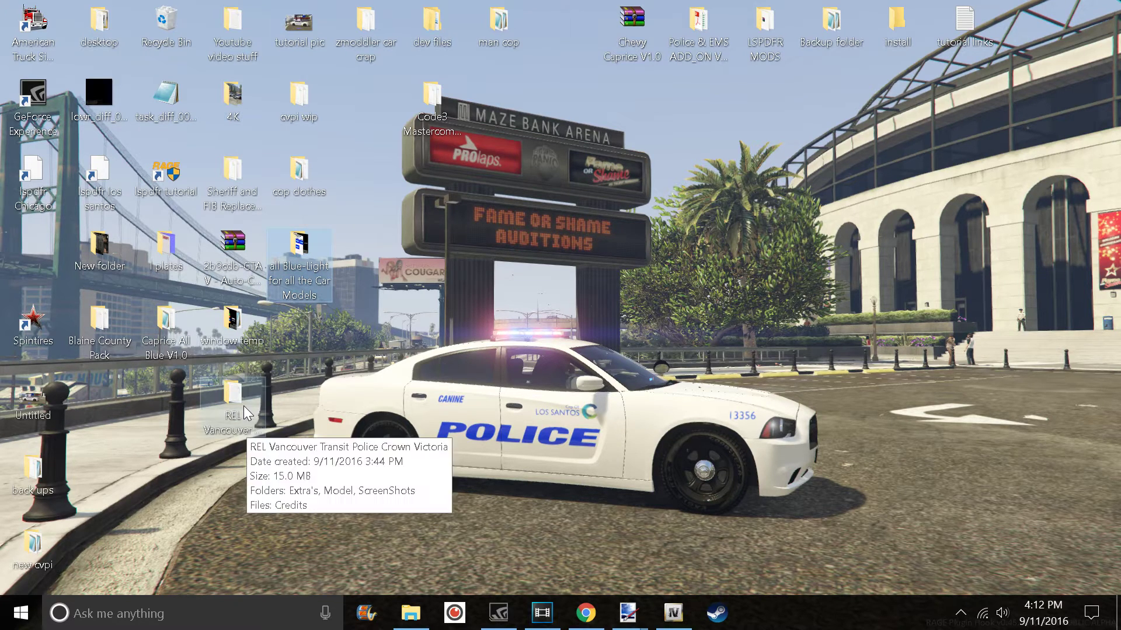
{"action": "left_click_drag", "start_coordinate": [244, 405], "coordinate": [114, 400]}
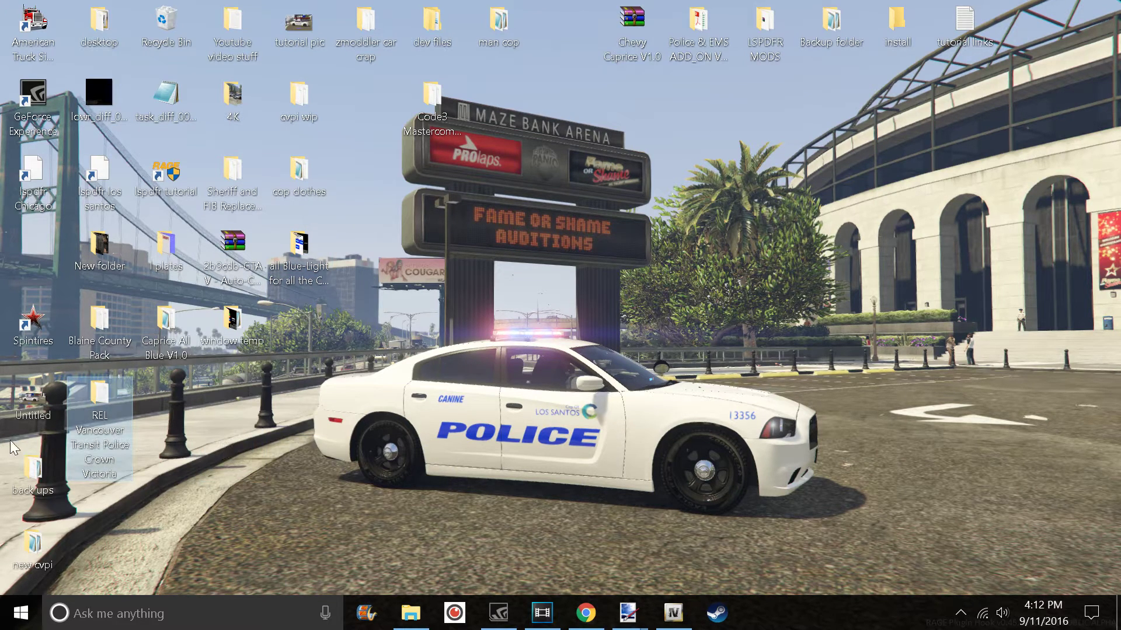
Open police.yft in OpenIV's Model Viewer and orbit to view the car's rear
{"action": "left_click", "coordinate": [673, 612]}
{"action": "left_click", "coordinate": [537, 371]}
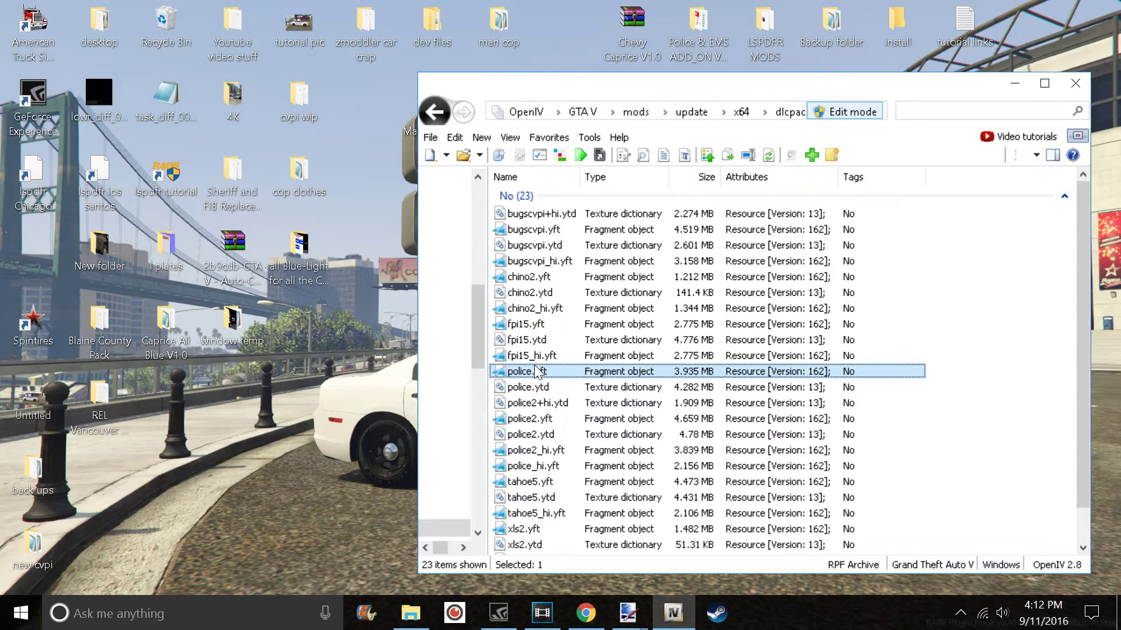
{"action": "double_click", "coordinate": [535, 371]}
{"action": "scroll", "coordinate": [883, 331], "scroll_direction": "up", "scroll_amount": 5}
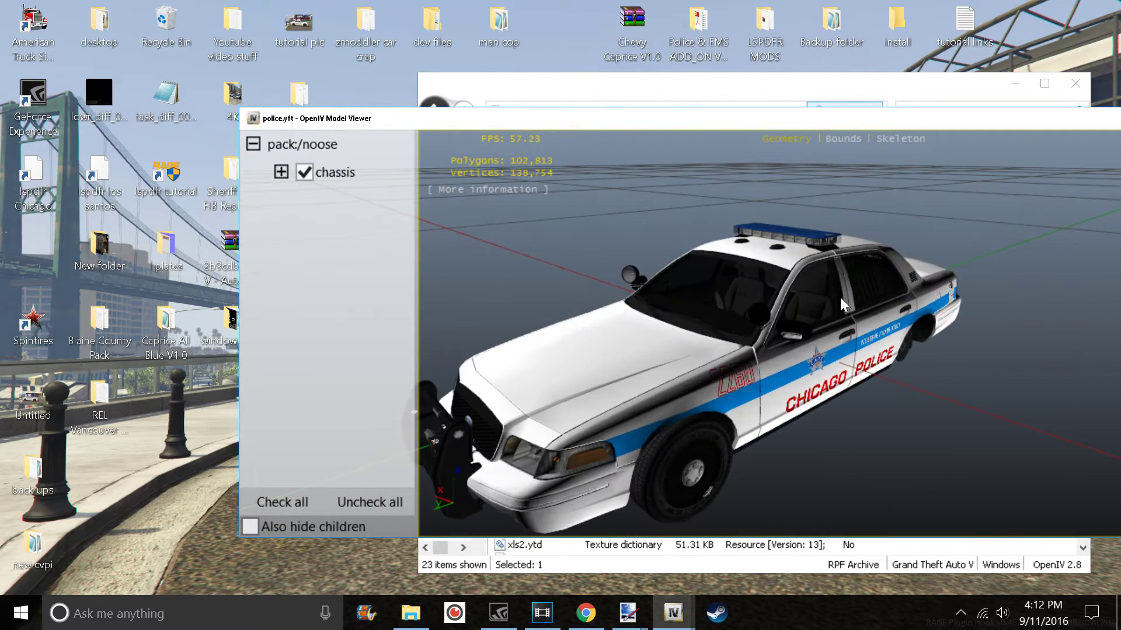
{"action": "left_click_drag", "start_coordinate": [854, 267], "coordinate": [671, 353]}
{"action": "left_click_drag", "start_coordinate": [1064, 123], "coordinate": [862, 137]}
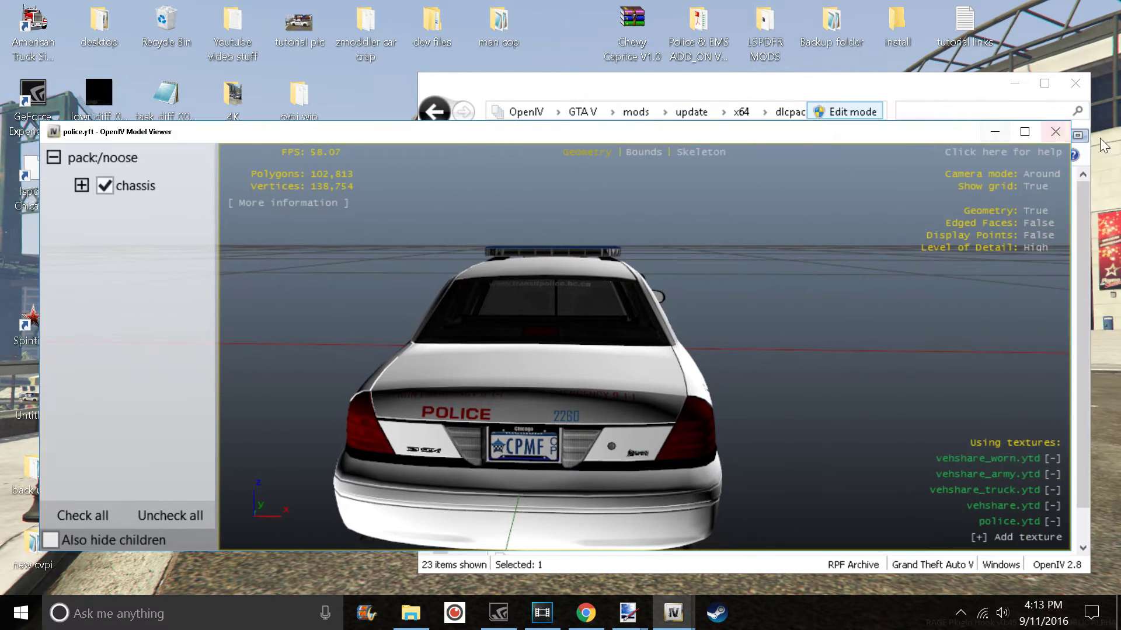
Close the Model Viewer, reopen police.ytd's textures, and scroll down to window_police
{"action": "left_click", "coordinate": [1049, 136]}
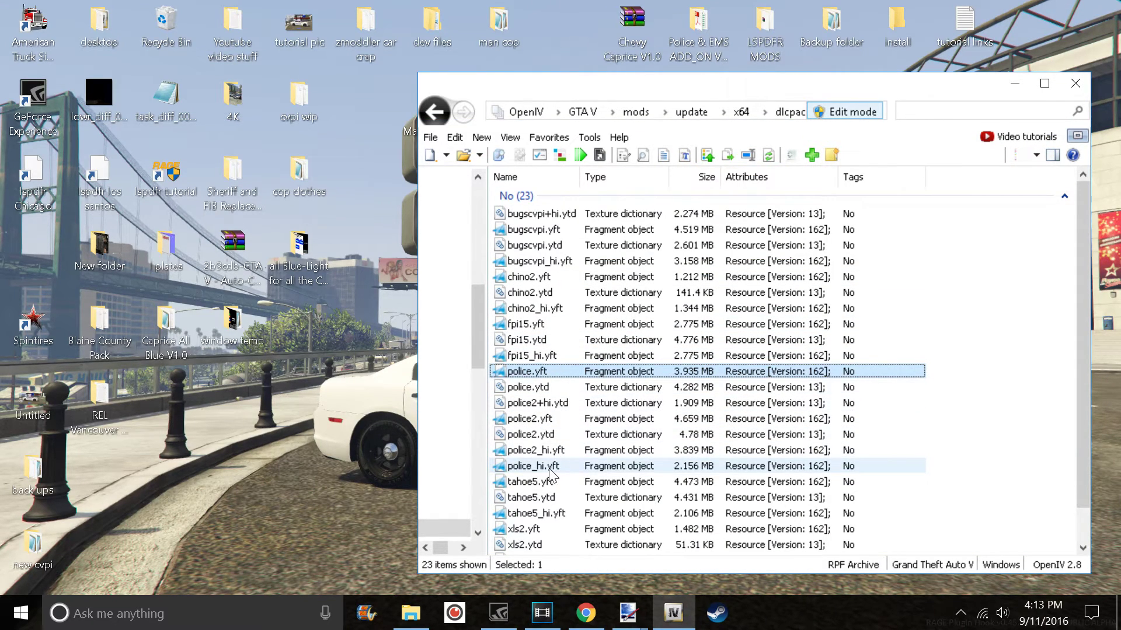
{"action": "double_click", "coordinate": [534, 389]}
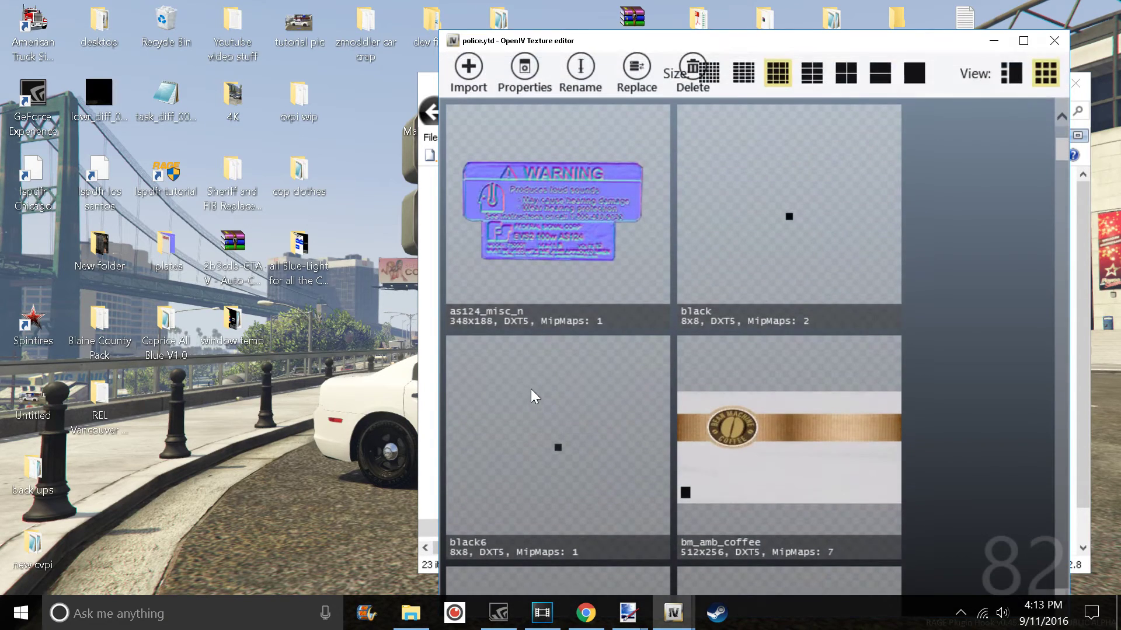
{"action": "scroll", "coordinate": [675, 365], "scroll_direction": "down", "scroll_amount": 5}
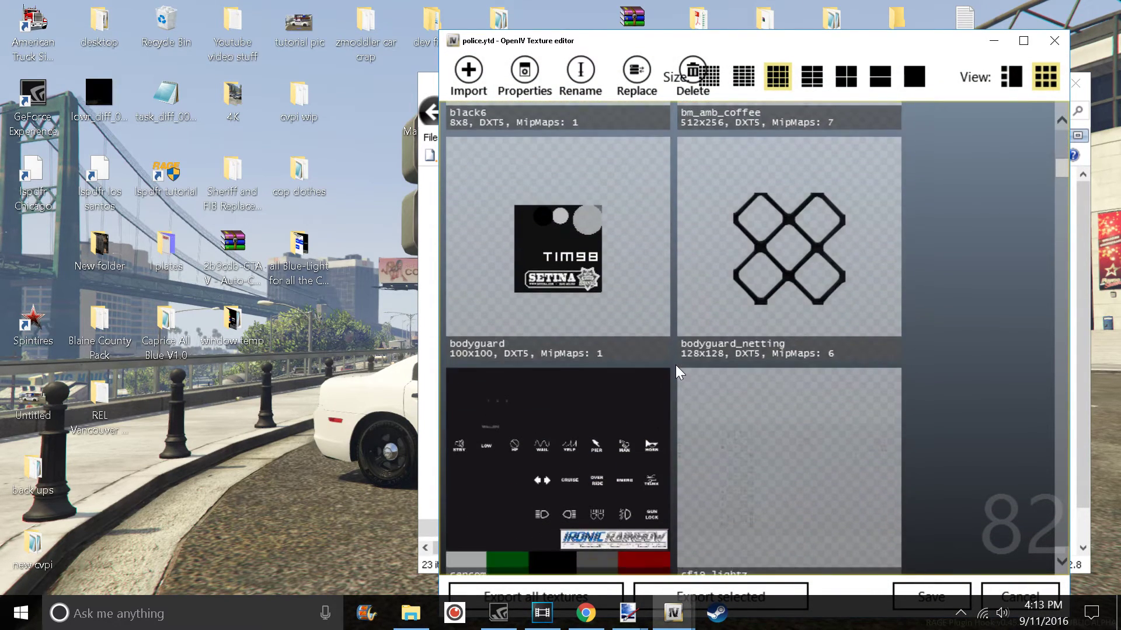
{"action": "scroll", "coordinate": [675, 365], "scroll_direction": "down", "scroll_amount": 5}
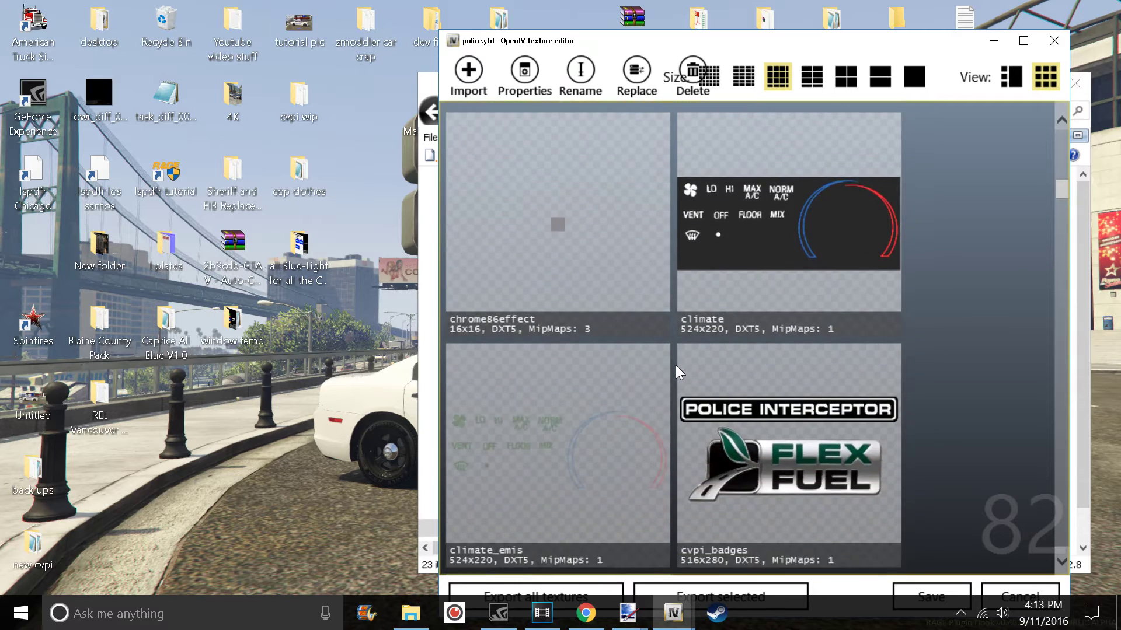
{"action": "scroll", "coordinate": [674, 365], "scroll_direction": "down", "scroll_amount": 5}
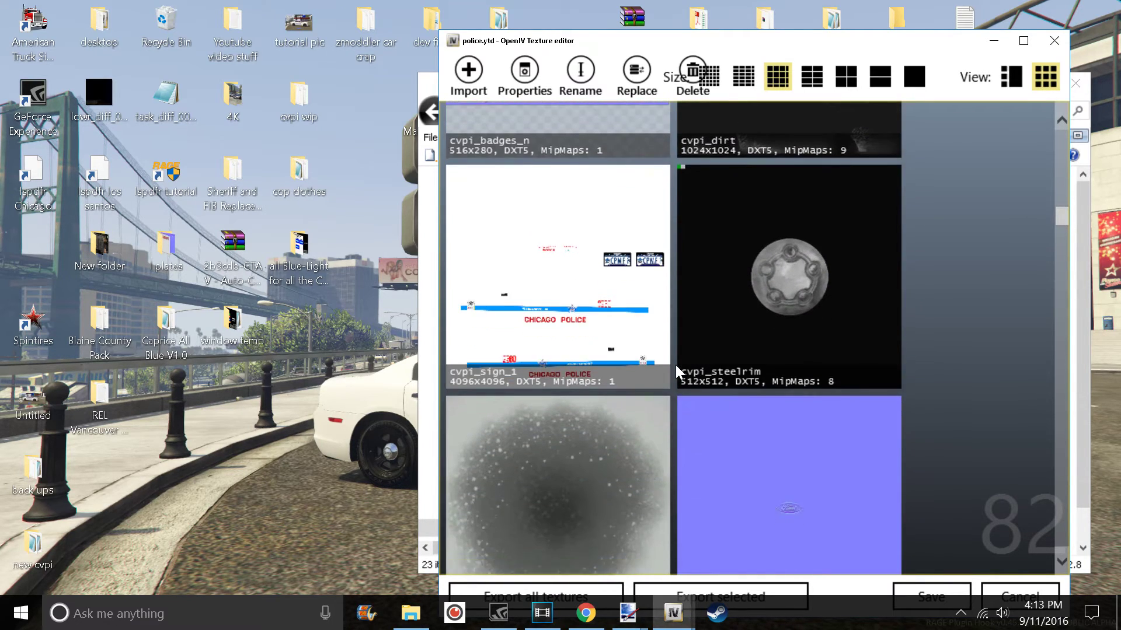
{"action": "scroll", "coordinate": [675, 365], "scroll_direction": "down", "scroll_amount": 5}
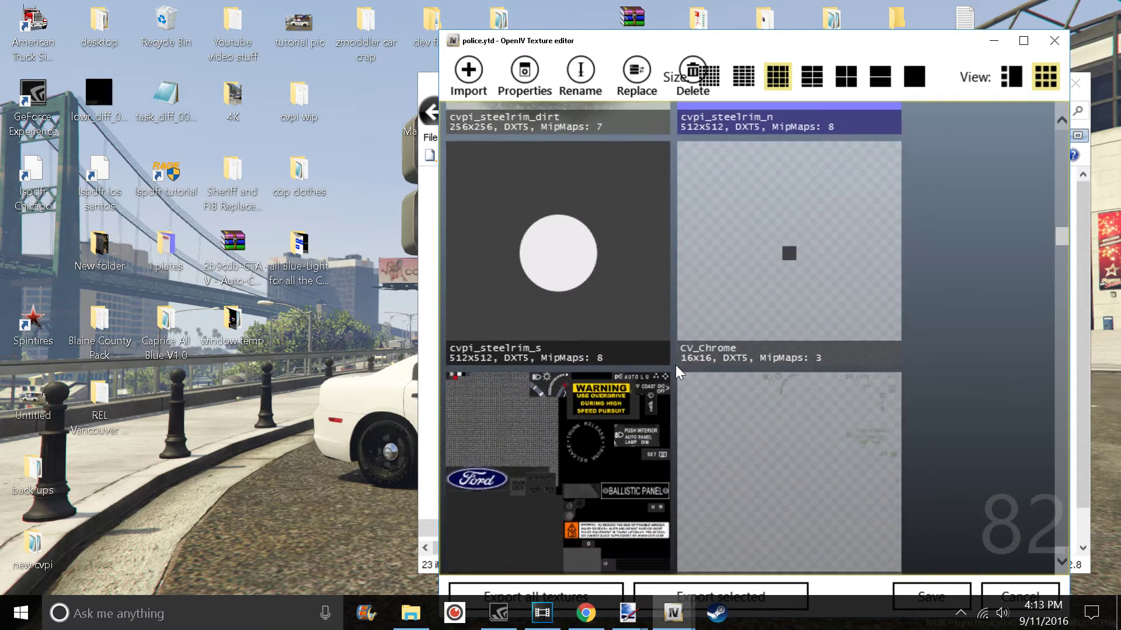
{"action": "scroll", "coordinate": [675, 366], "scroll_direction": "down", "scroll_amount": 5}
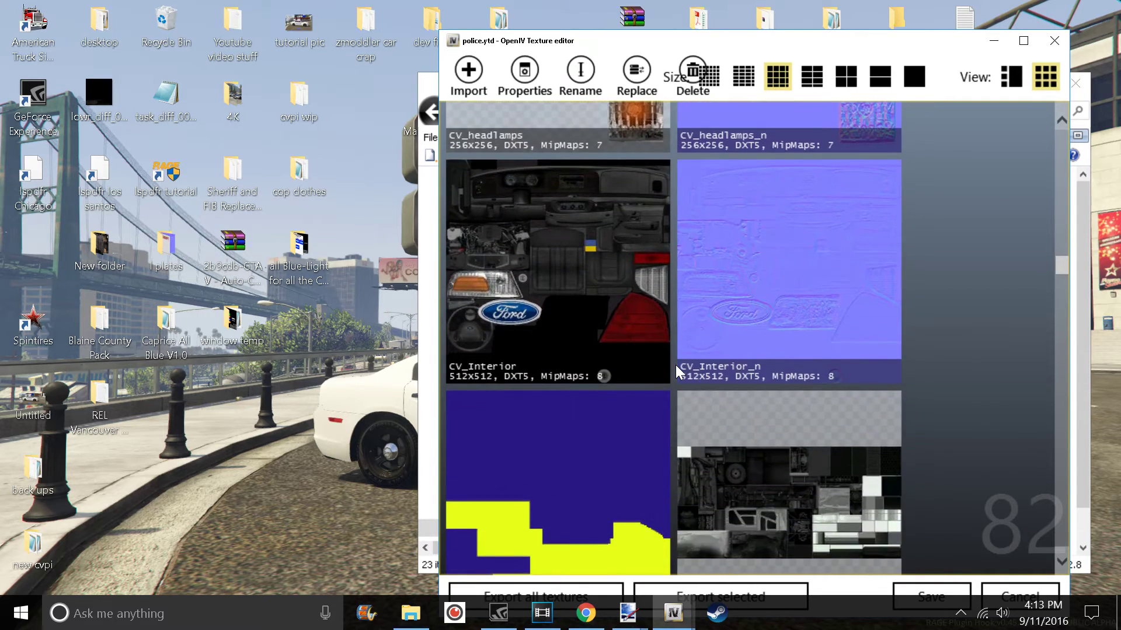
{"action": "scroll", "coordinate": [675, 366], "scroll_direction": "down", "scroll_amount": 3}
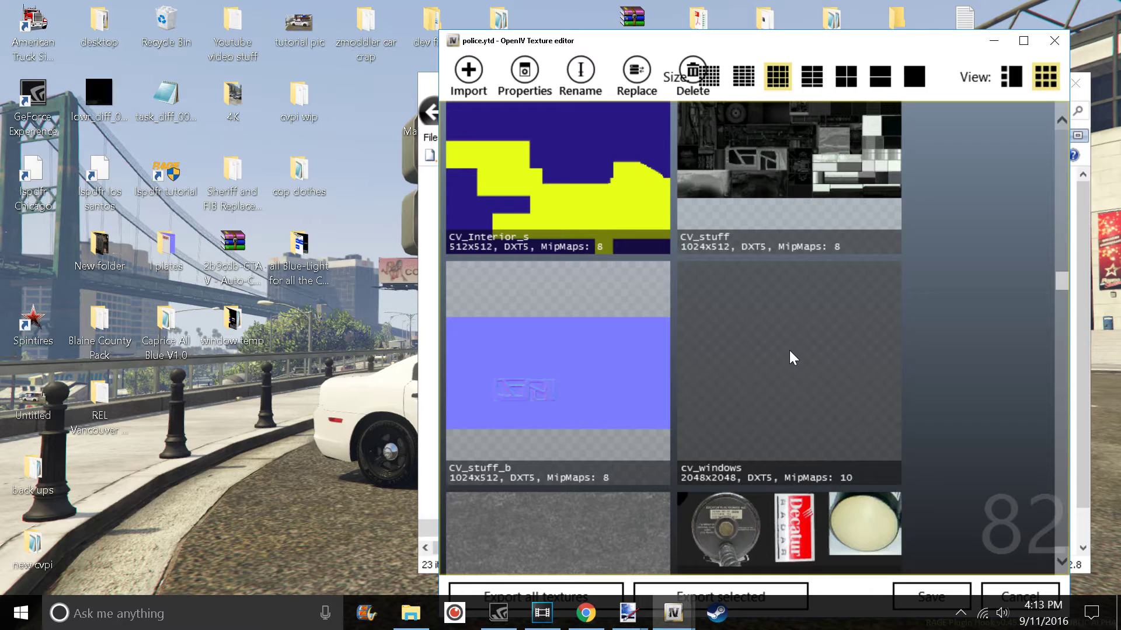
{"action": "scroll", "coordinate": [783, 349], "scroll_direction": "down", "scroll_amount": 4}
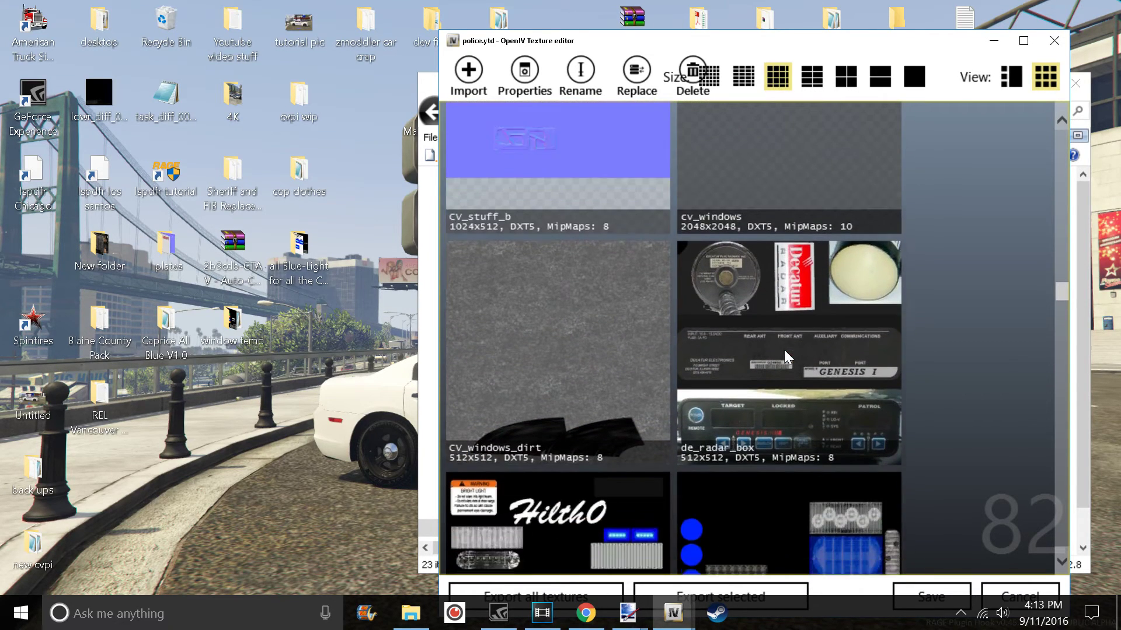
{"action": "scroll", "coordinate": [783, 349], "scroll_direction": "down", "scroll_amount": 6}
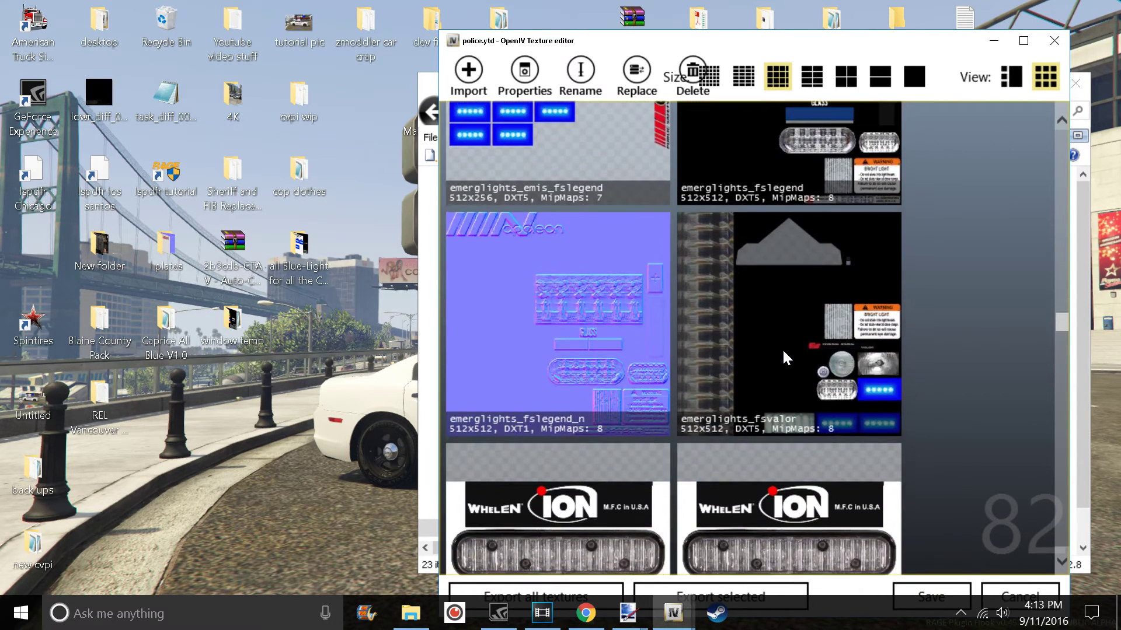
{"action": "scroll", "coordinate": [783, 350], "scroll_direction": "down", "scroll_amount": 6}
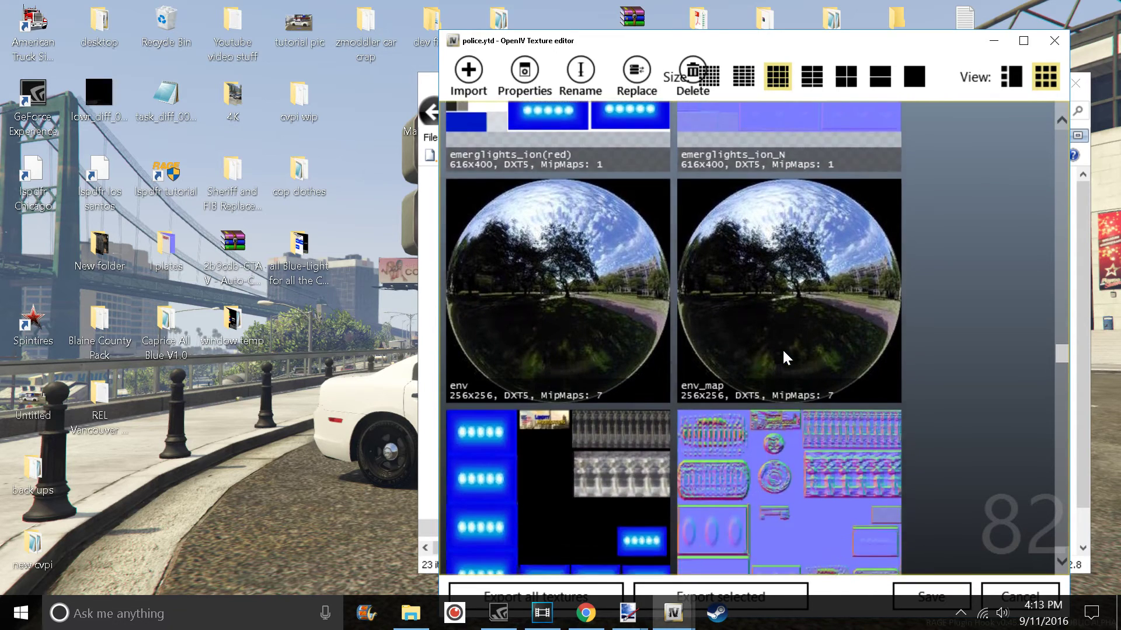
{"action": "scroll", "coordinate": [783, 350], "scroll_direction": "down", "scroll_amount": 6}
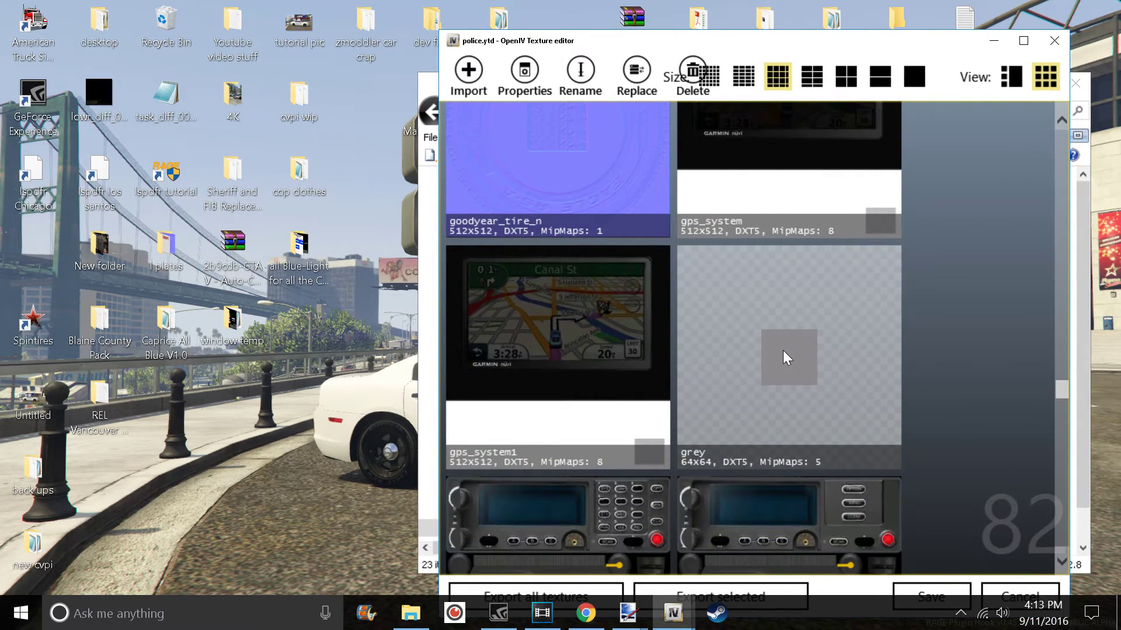
{"action": "scroll", "coordinate": [783, 350], "scroll_direction": "down", "scroll_amount": 4}
{"action": "scroll", "coordinate": [782, 348], "scroll_direction": "down", "scroll_amount": 4}
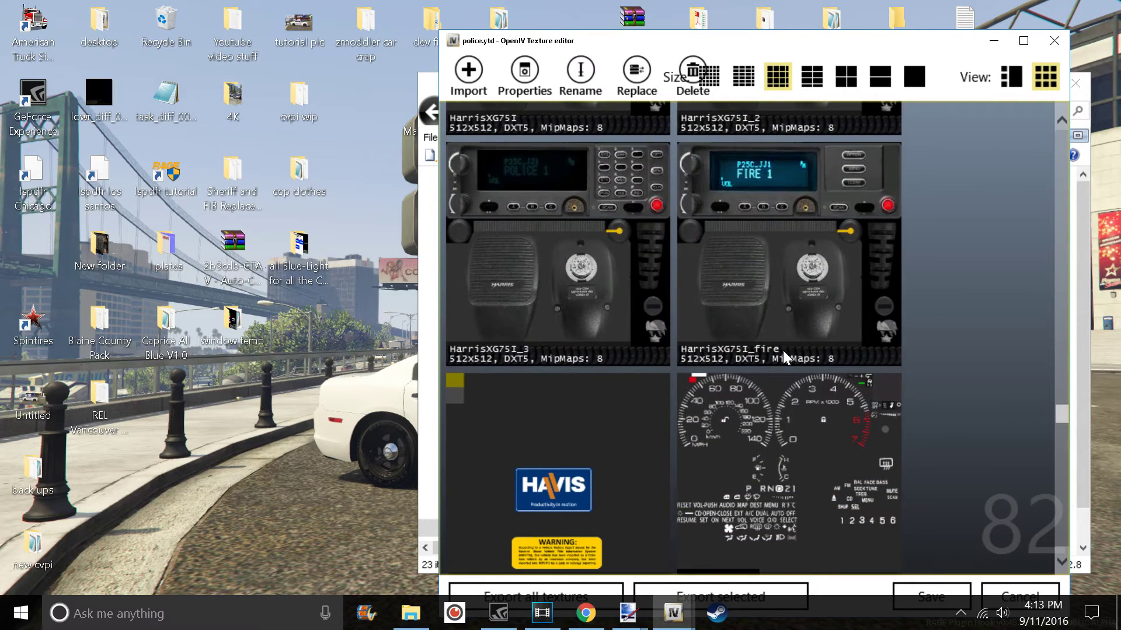
{"action": "scroll", "coordinate": [783, 349], "scroll_direction": "down", "scroll_amount": 6}
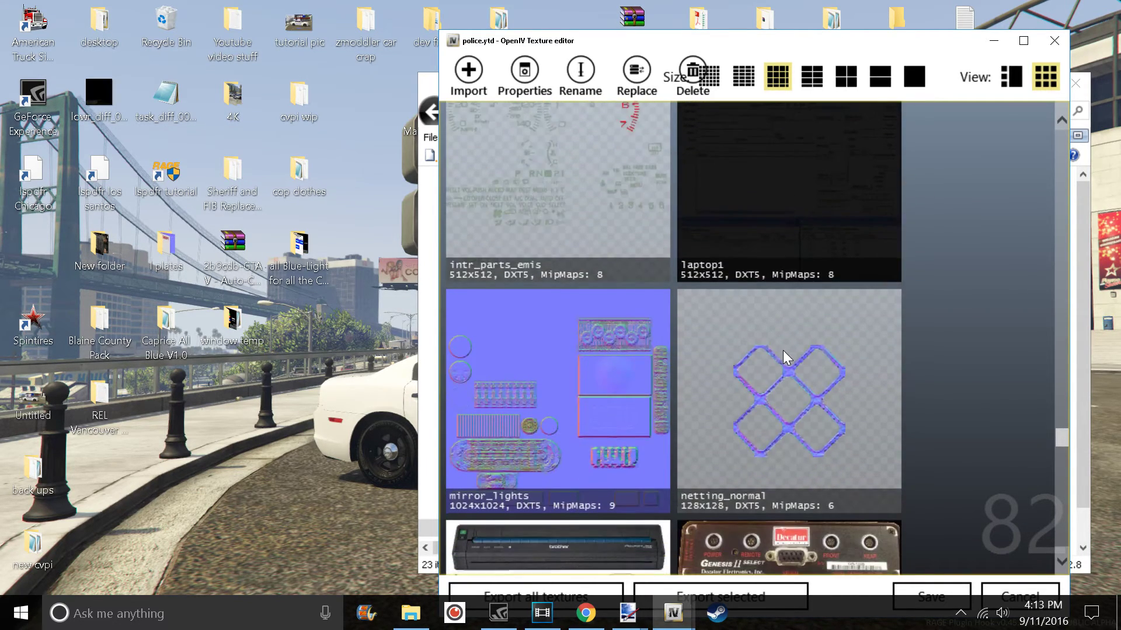
{"action": "scroll", "coordinate": [782, 353], "scroll_direction": "down", "scroll_amount": 4}
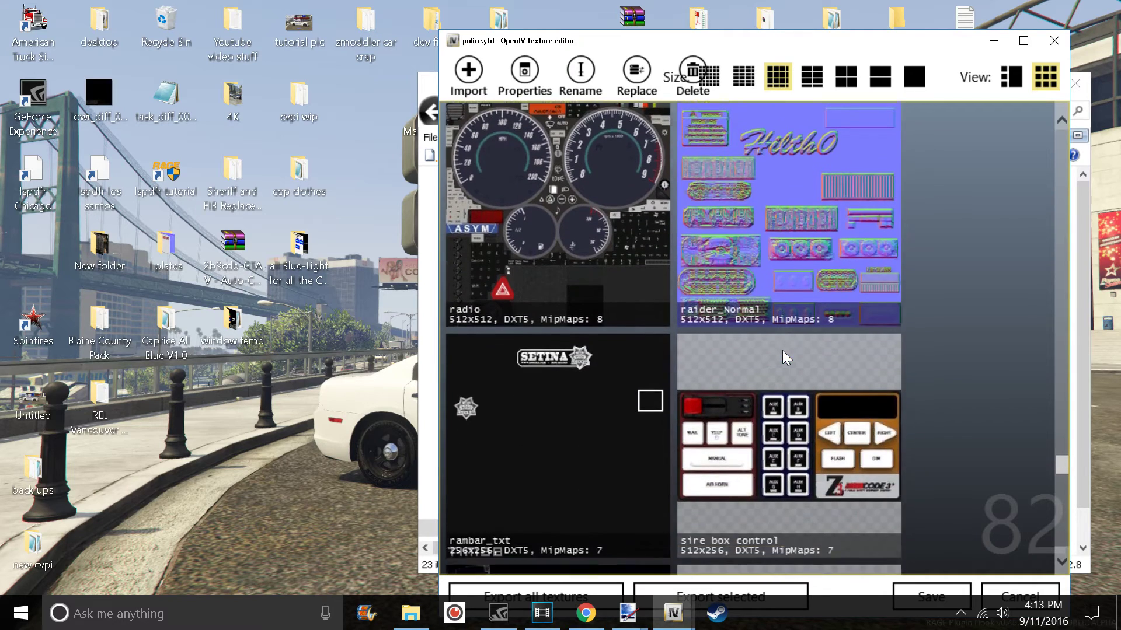
{"action": "scroll", "coordinate": [779, 350], "scroll_direction": "down", "scroll_amount": 2}
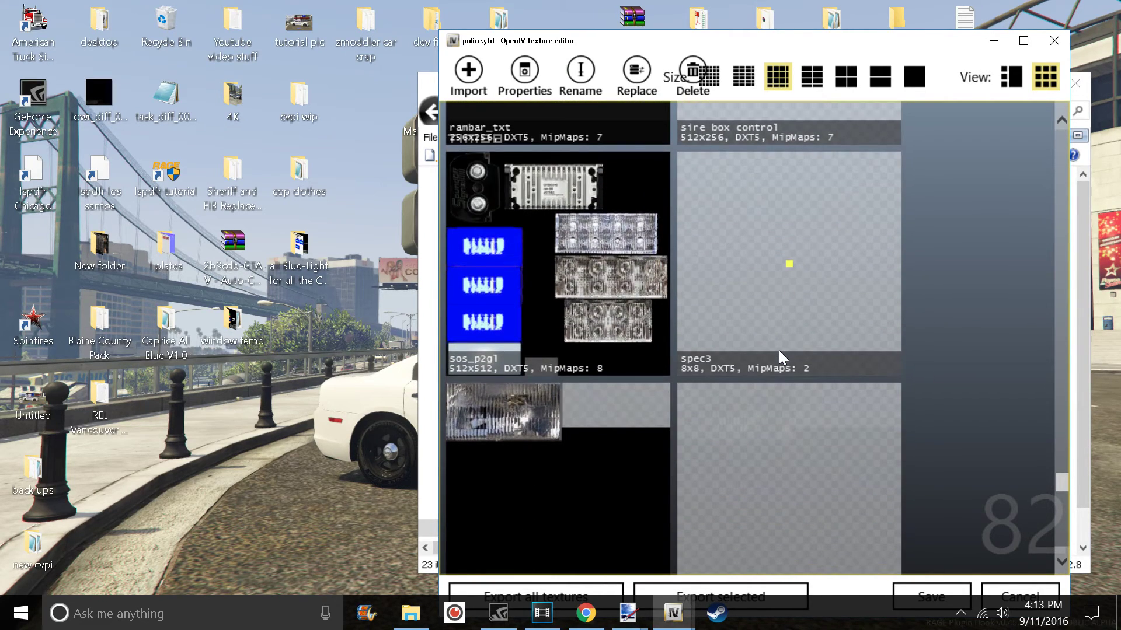
{"action": "scroll", "coordinate": [778, 350], "scroll_direction": "down", "scroll_amount": 6}
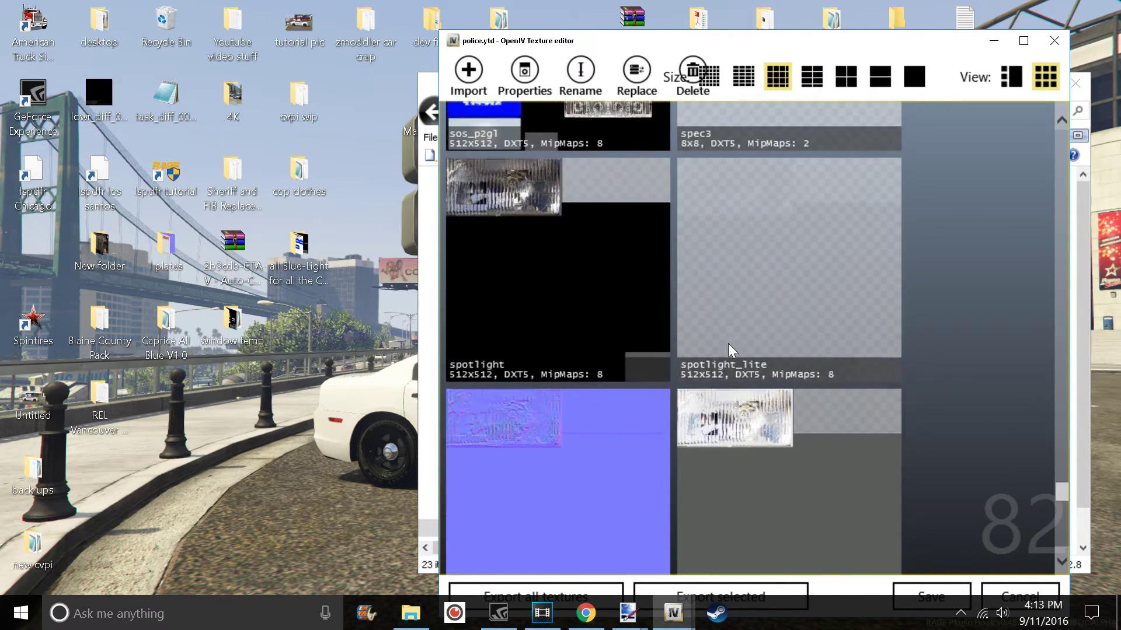
{"action": "scroll", "coordinate": [727, 345], "scroll_direction": "down", "scroll_amount": 3}
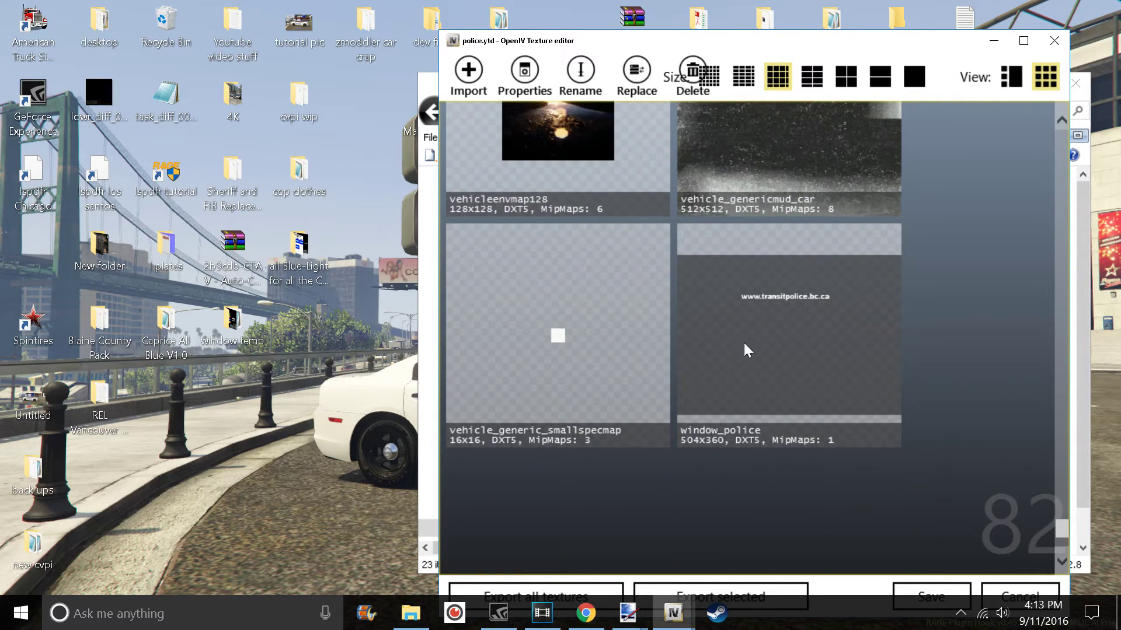
Replace window_police with the second window_police image from all Blue-Light and save police.ytd
{"action": "left_click", "coordinate": [777, 325]}
{"action": "left_click", "coordinate": [639, 73]}
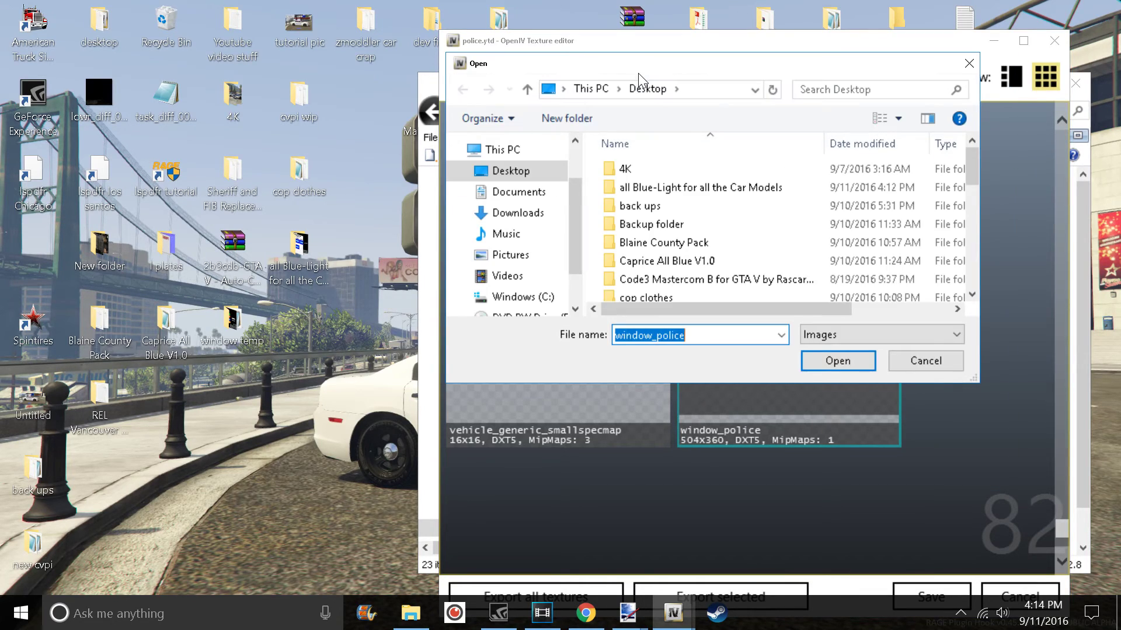
{"action": "double_click", "coordinate": [659, 175]}
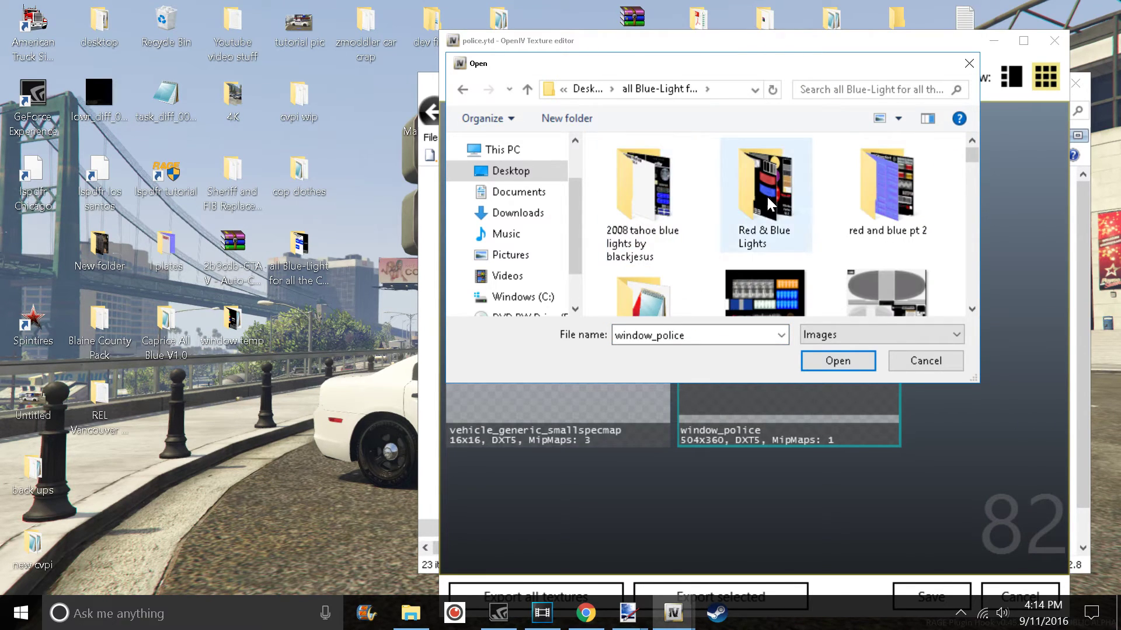
{"action": "scroll", "coordinate": [796, 212], "scroll_direction": "down", "scroll_amount": 10}
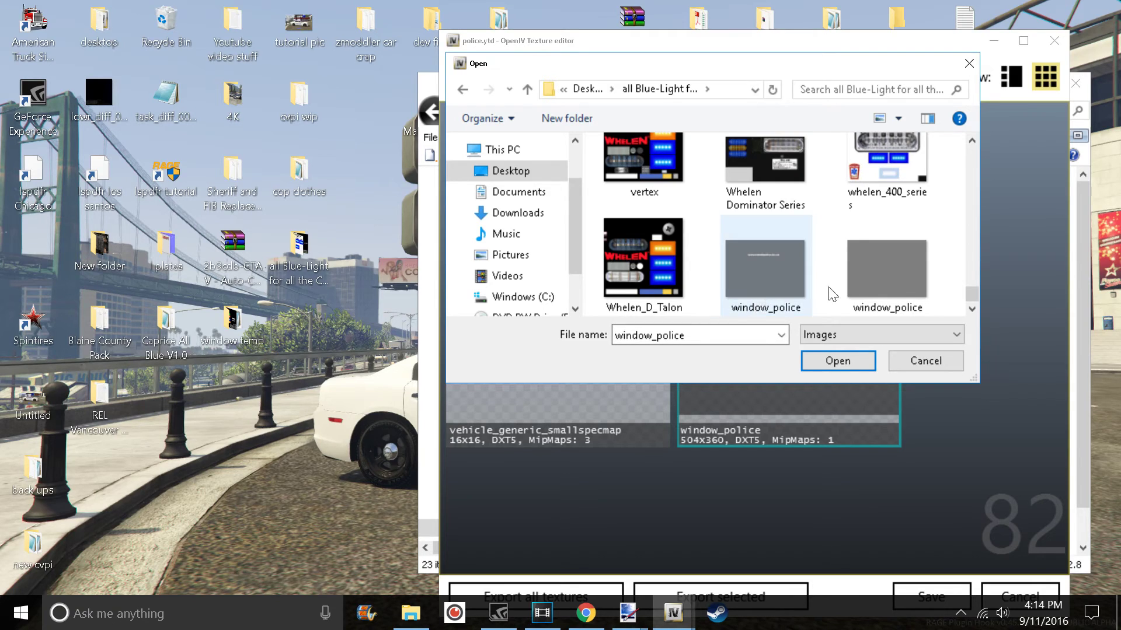
{"action": "left_click", "coordinate": [897, 267]}
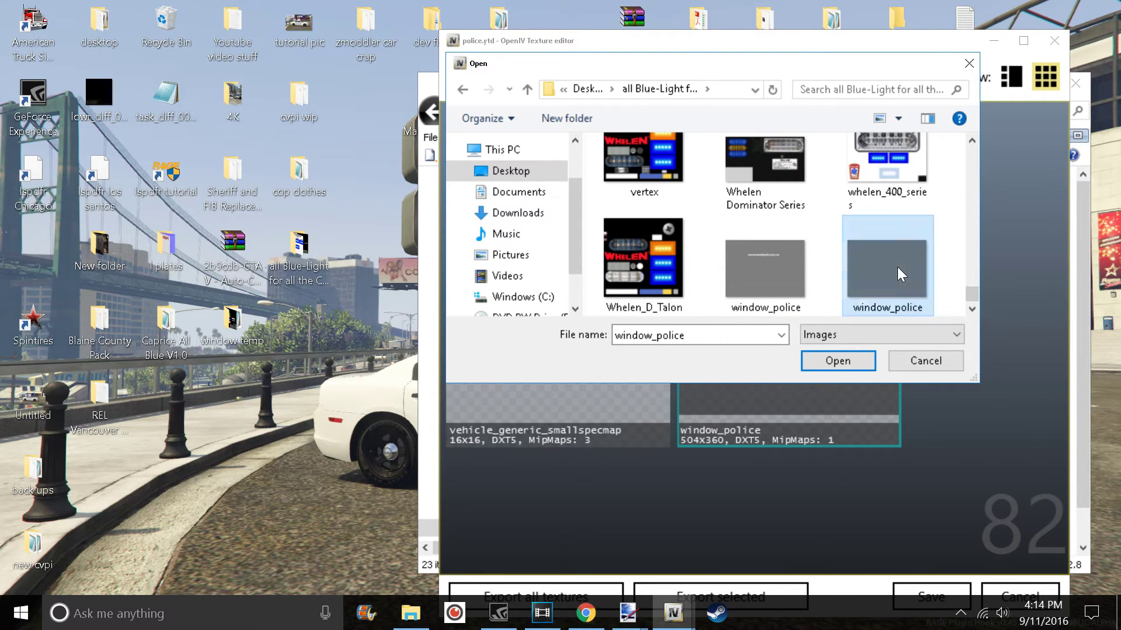
{"action": "left_click", "coordinate": [856, 359]}
{"action": "scroll", "coordinate": [844, 360], "scroll_direction": "down", "scroll_amount": 3}
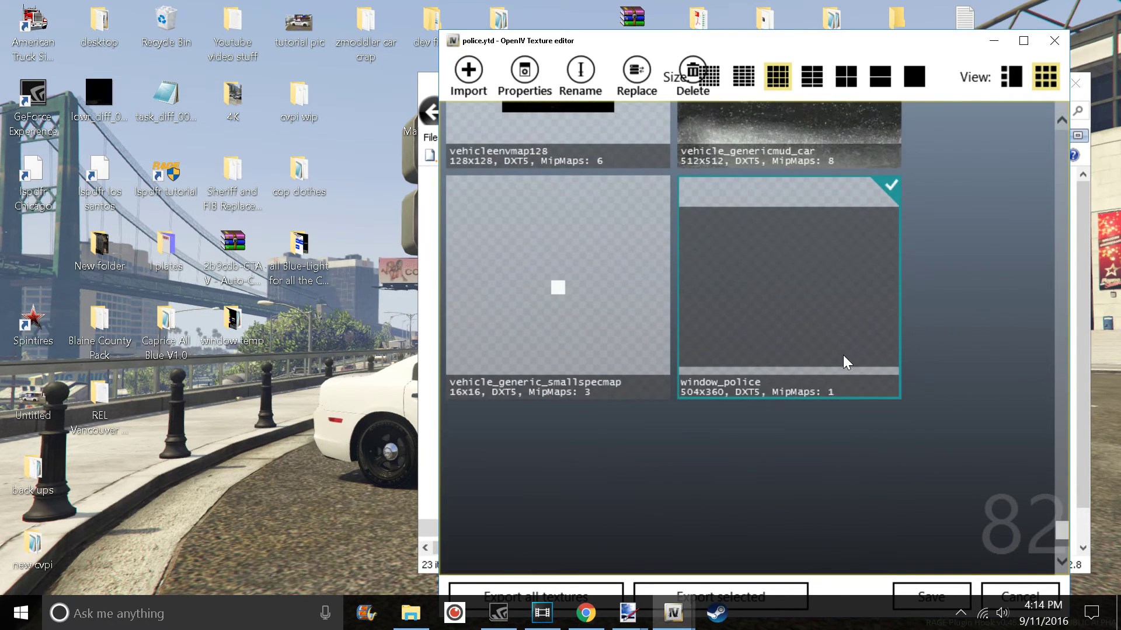
{"action": "left_click", "coordinate": [929, 586]}
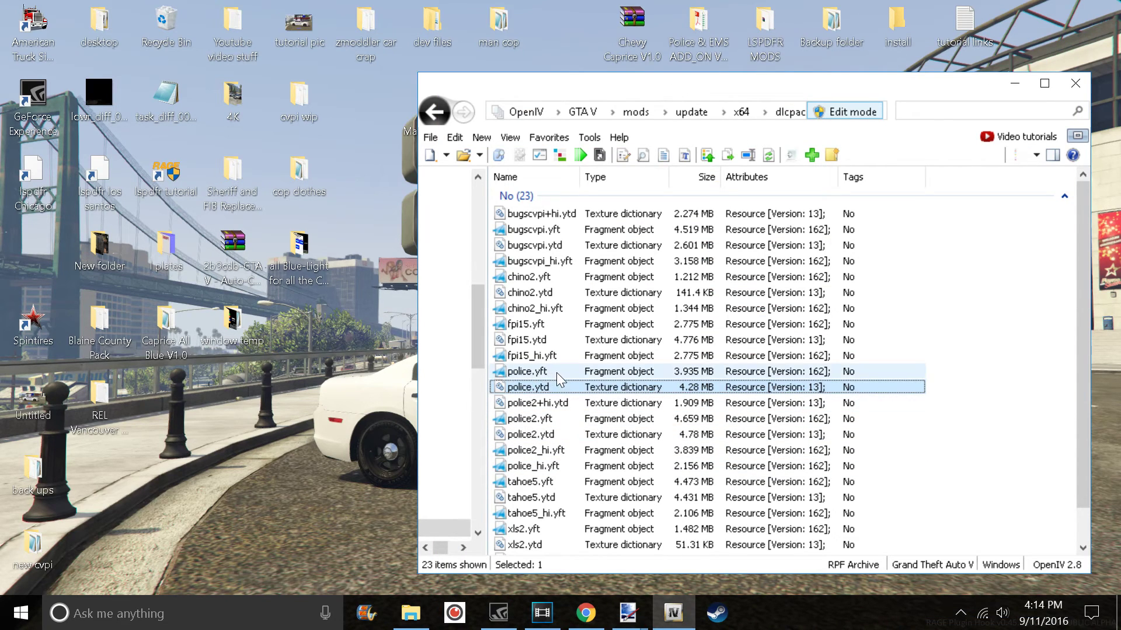
Open police.yft in Model Viewer and orbit from rear to front to check the blue textures
{"action": "left_click", "coordinate": [553, 372]}
{"action": "double_click", "coordinate": [552, 371]}
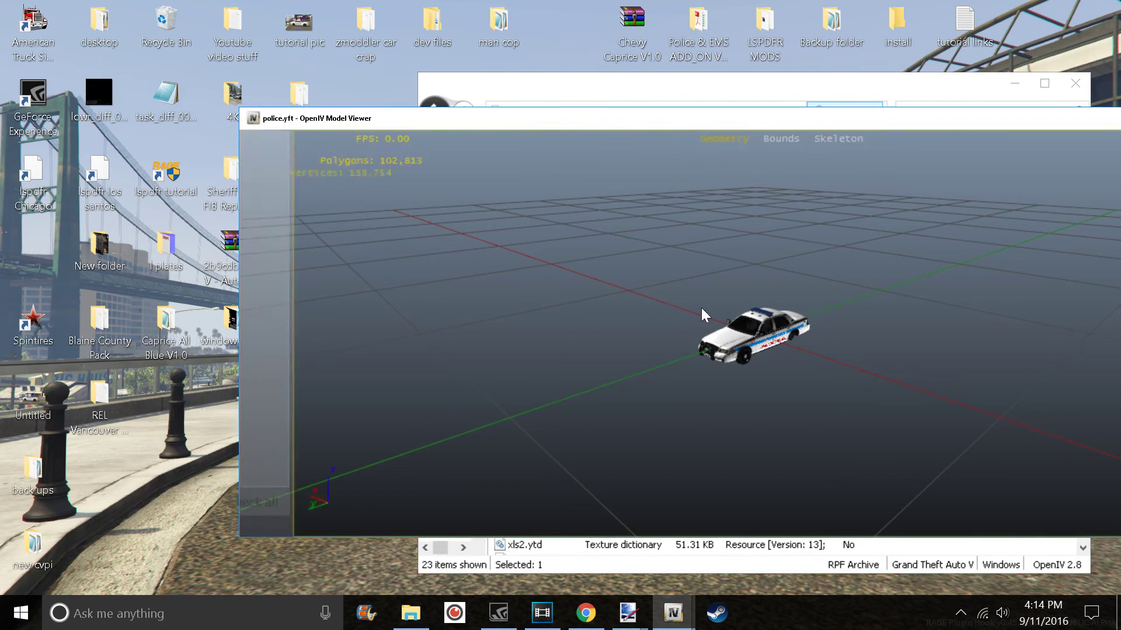
{"action": "left_click_drag", "start_coordinate": [859, 343], "coordinate": [820, 377]}
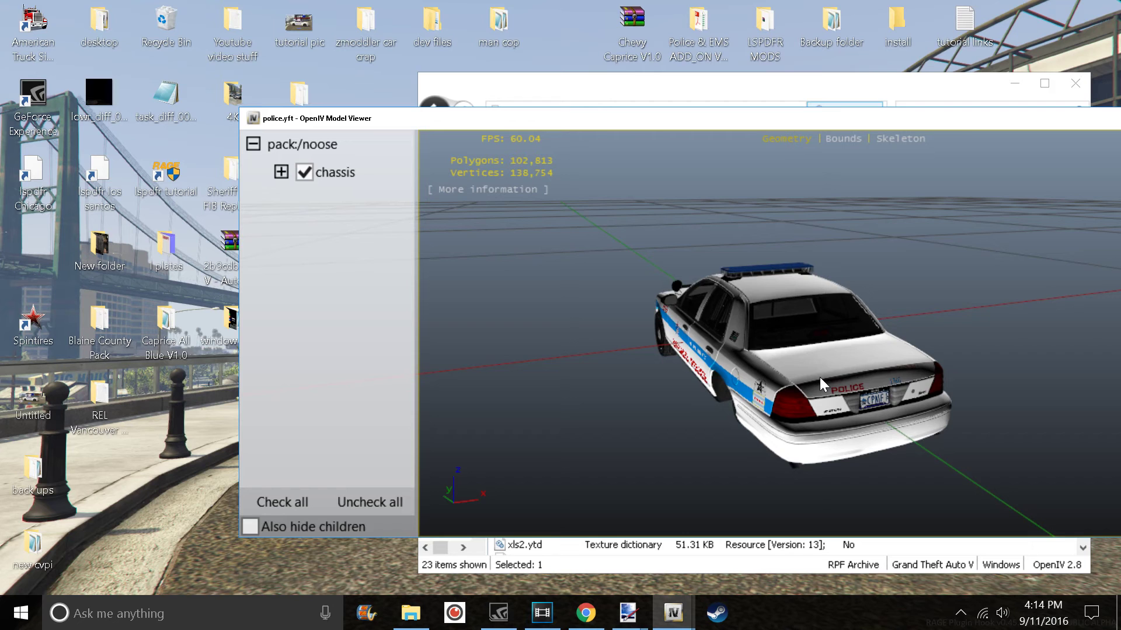
{"action": "left_click_drag", "start_coordinate": [819, 377], "coordinate": [973, 386]}
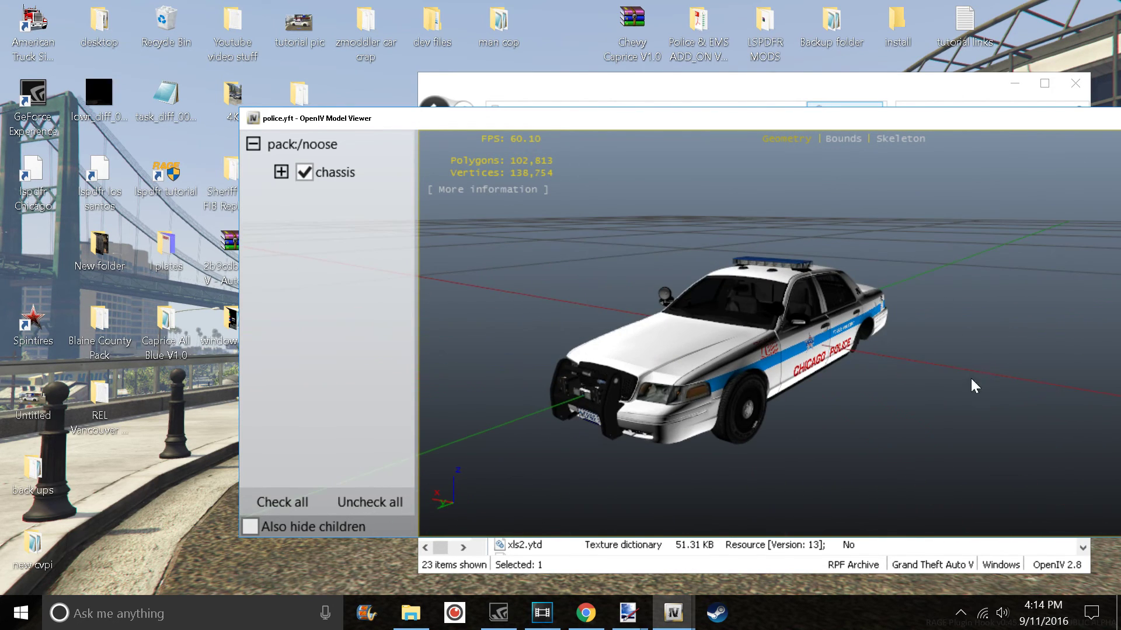
{"action": "left_click_drag", "start_coordinate": [827, 369], "coordinate": [646, 222]}
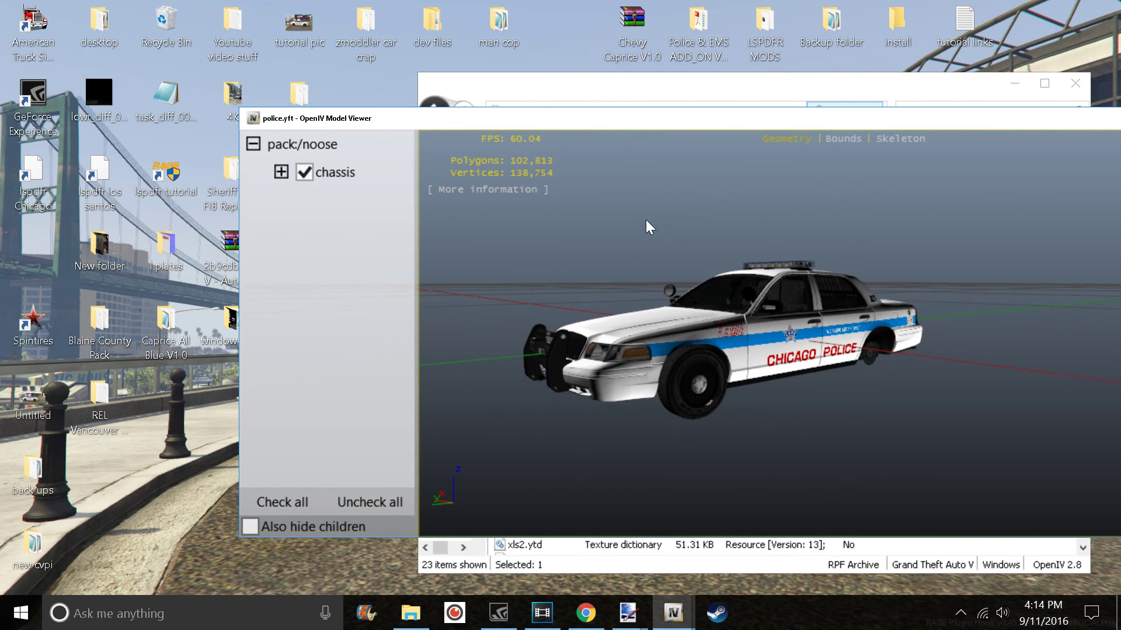
{"action": "left_click_drag", "start_coordinate": [709, 358], "coordinate": [803, 432]}
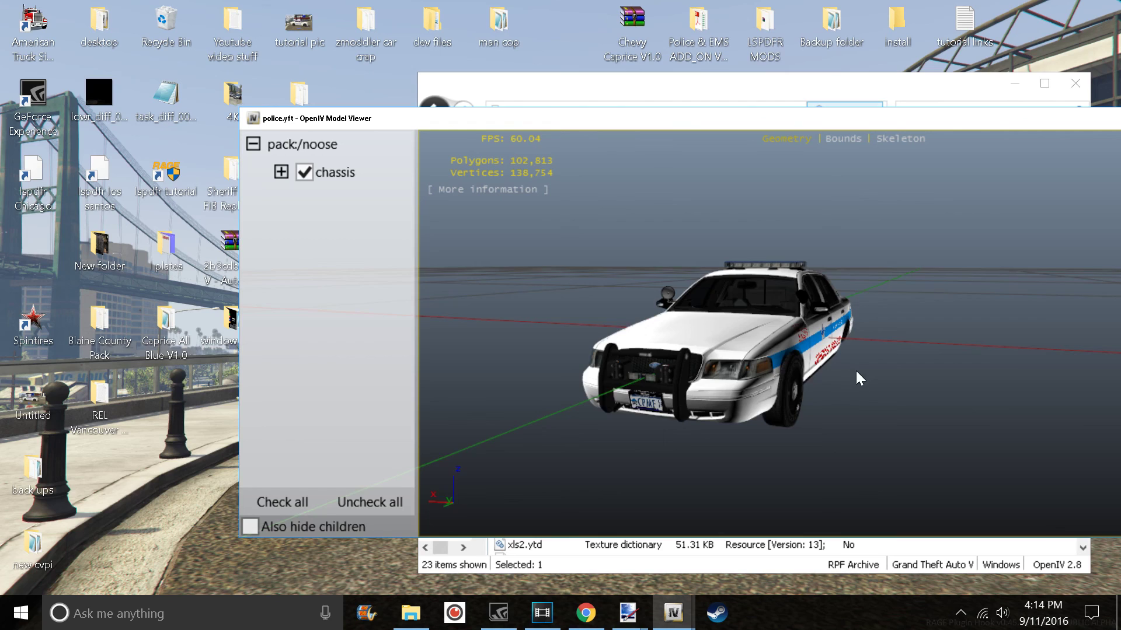